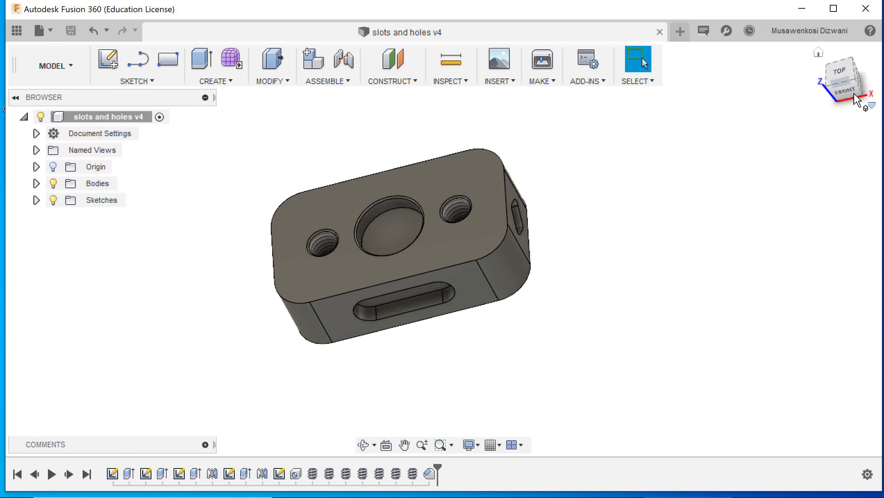
Step: Create a new empty design and close the slots and holes design
mouse_move(843, 84)
mouse_down()
mouse_move(791, 81)
mouse_move(764, 105)
mouse_move(799, 132)
mouse_move(847, 90)
mouse_move(819, 101)
mouse_move(799, 84)
mouse_move(830, 70)
mouse_move(843, 95)
mouse_move(843, 60)
mouse_move(842, 77)
mouse_up()
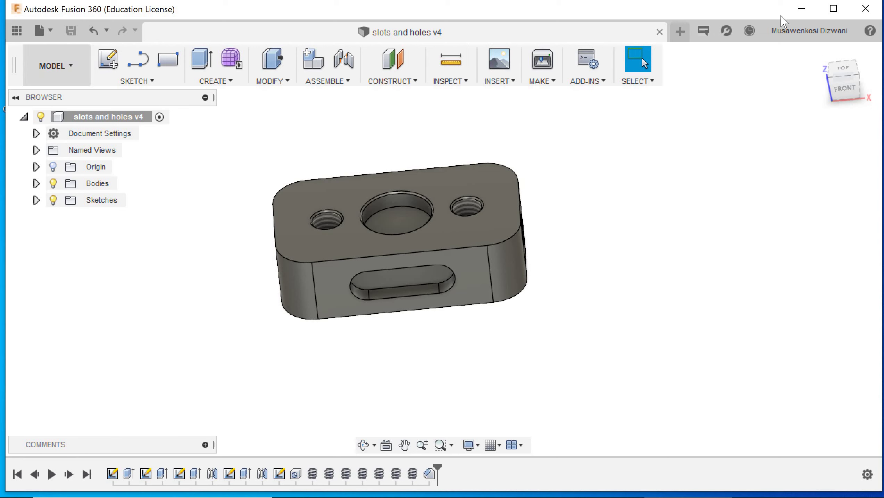
click(680, 31)
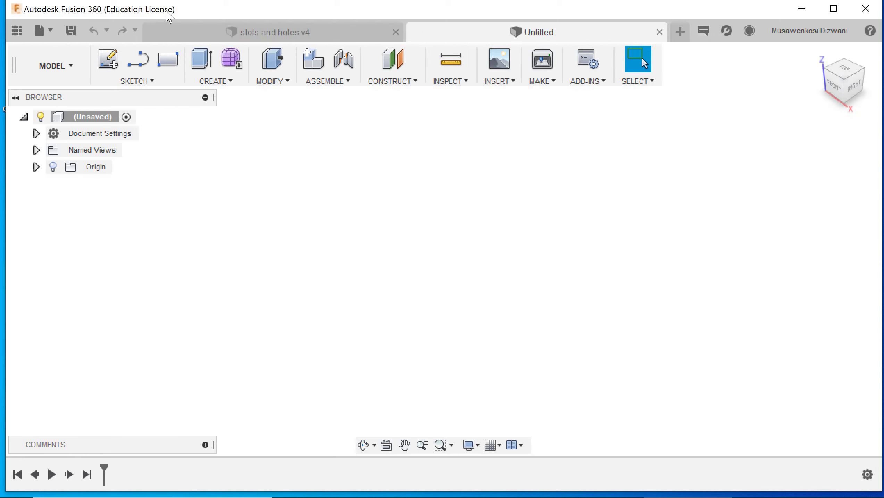
click(395, 32)
Step: Save the new design as "3+2 machining" in the 5 axis projects project
click(70, 31)
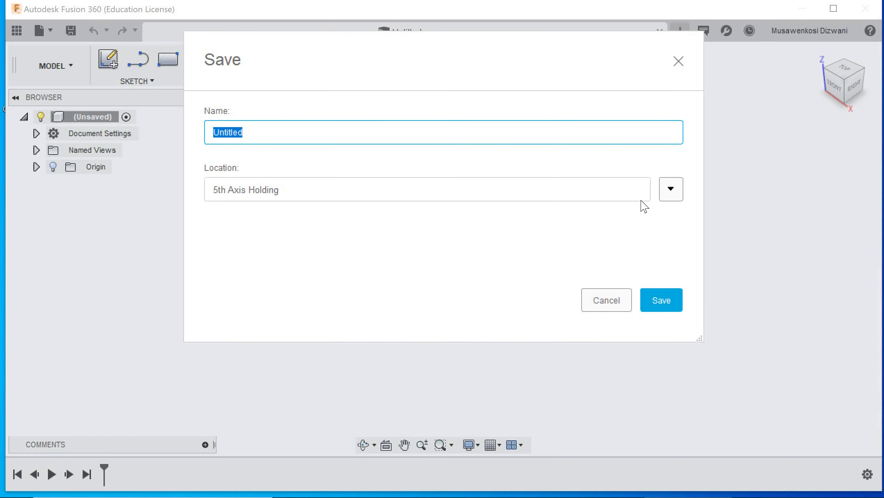
click(671, 189)
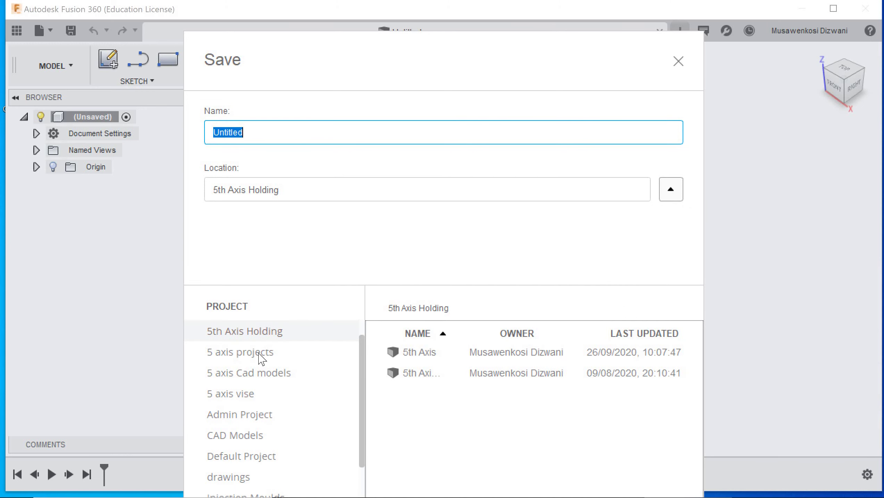
click(260, 354)
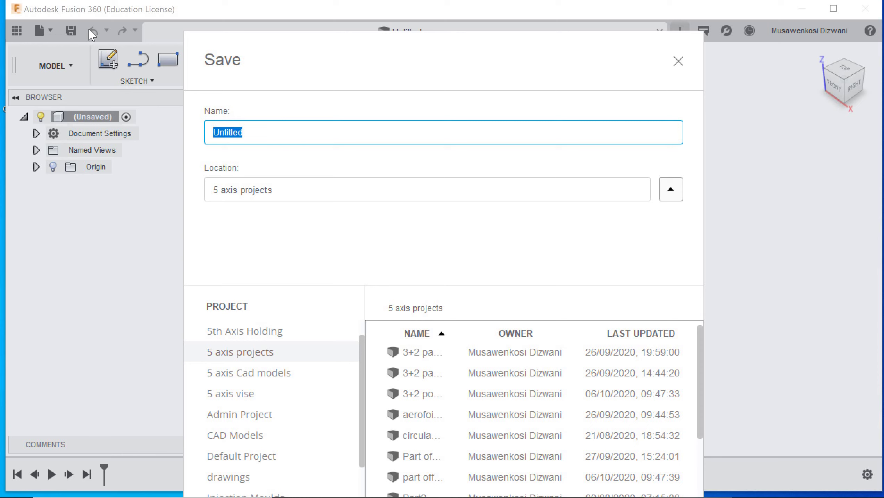
text(3+2 machining)
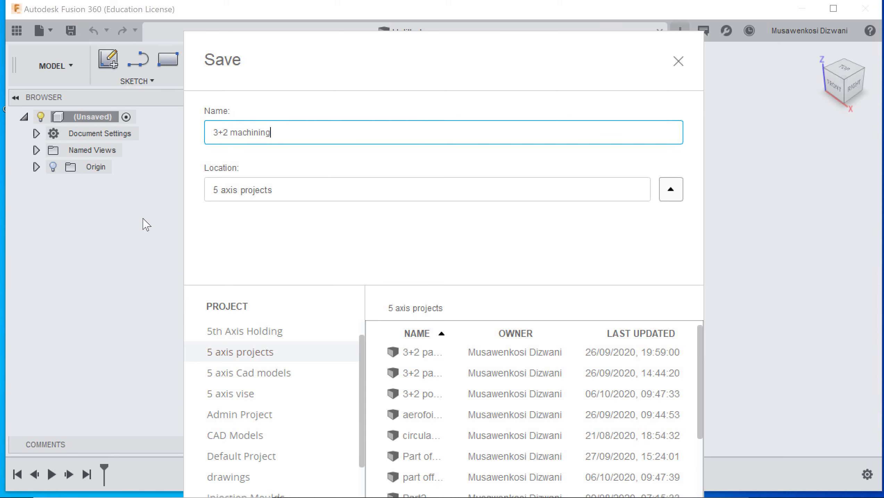
scroll(501, 382, down, 3)
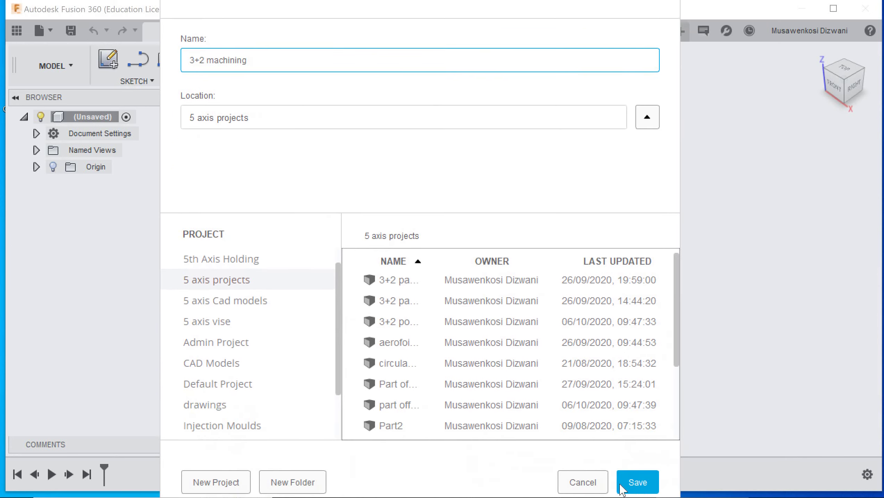
click(648, 485)
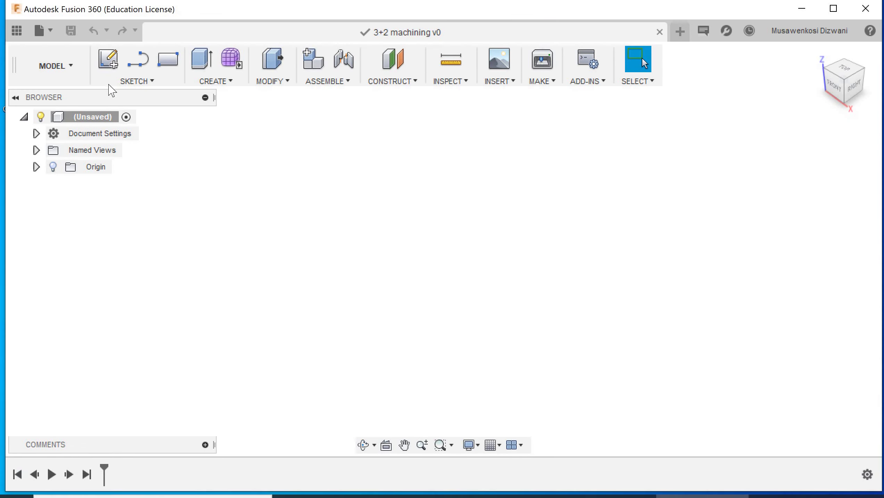
Step: Insert the 5th Axis model from the 5th Axis Holding project into the current design, keeping its default position
click(16, 31)
click(19, 38)
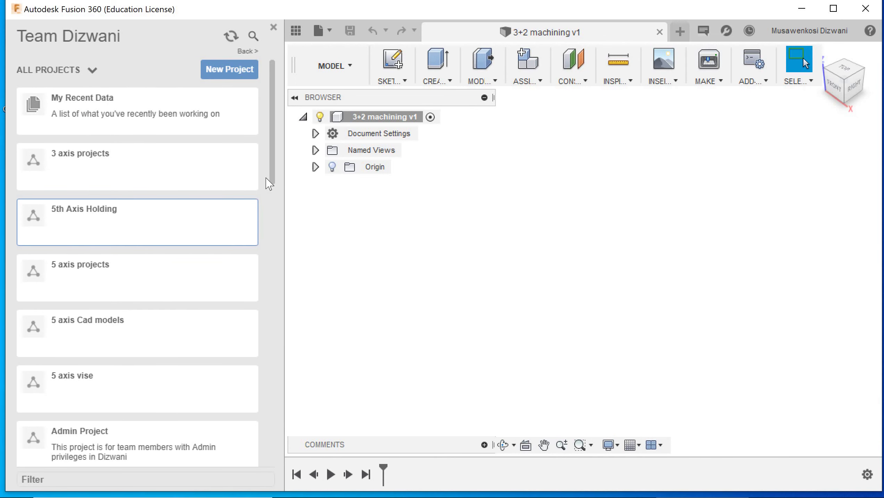
click(195, 230)
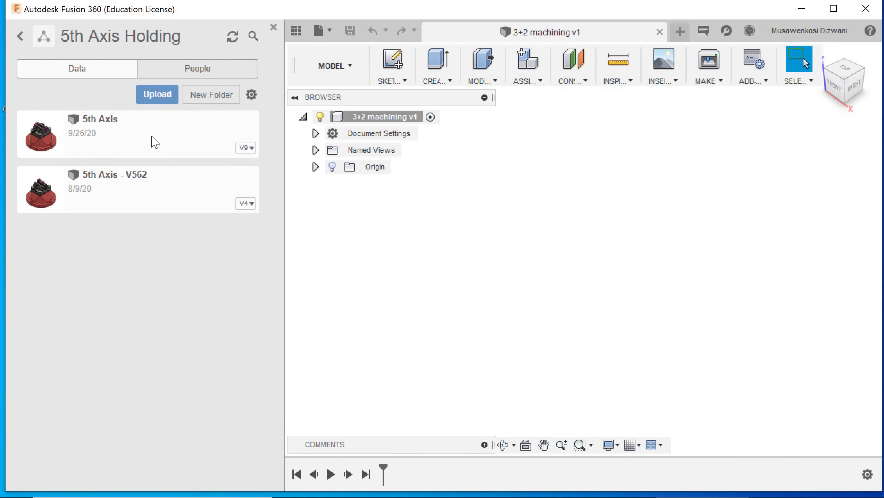
right_click(151, 137)
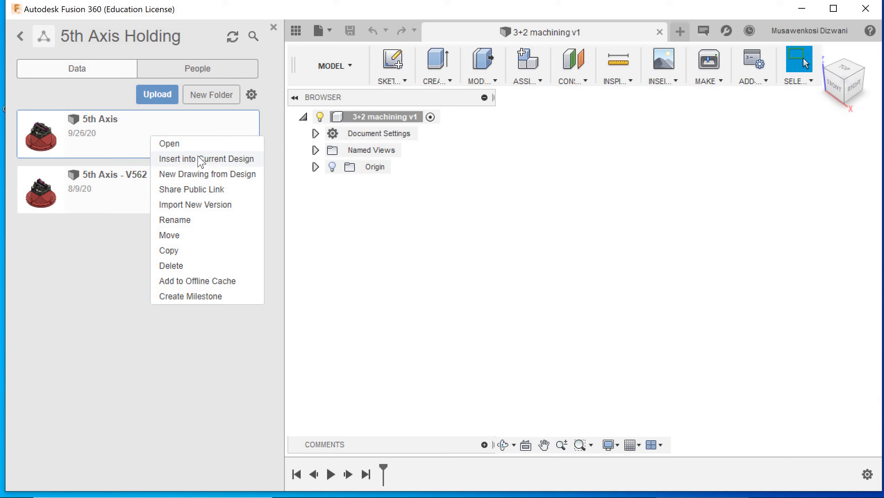
click(202, 159)
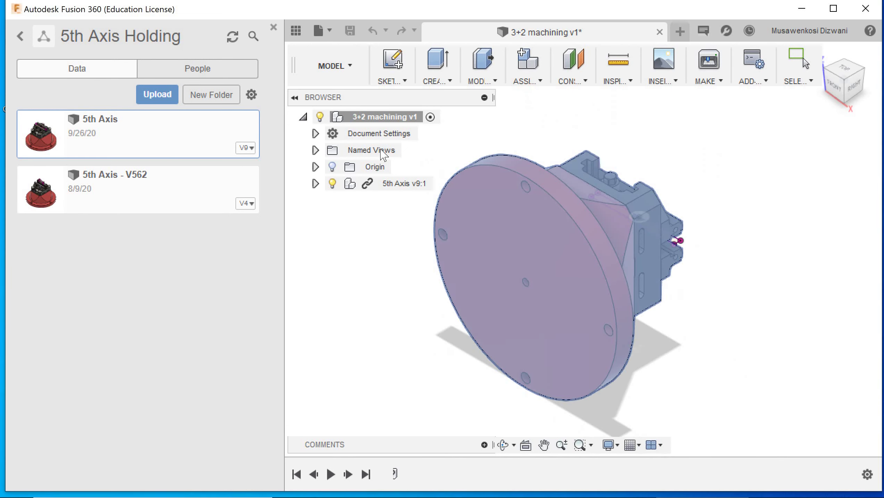
click(274, 27)
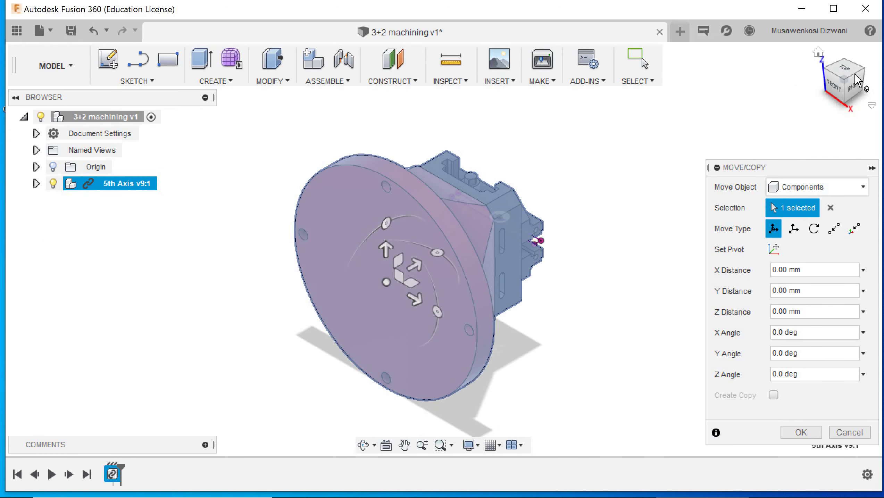
drag(853, 74, 849, 93)
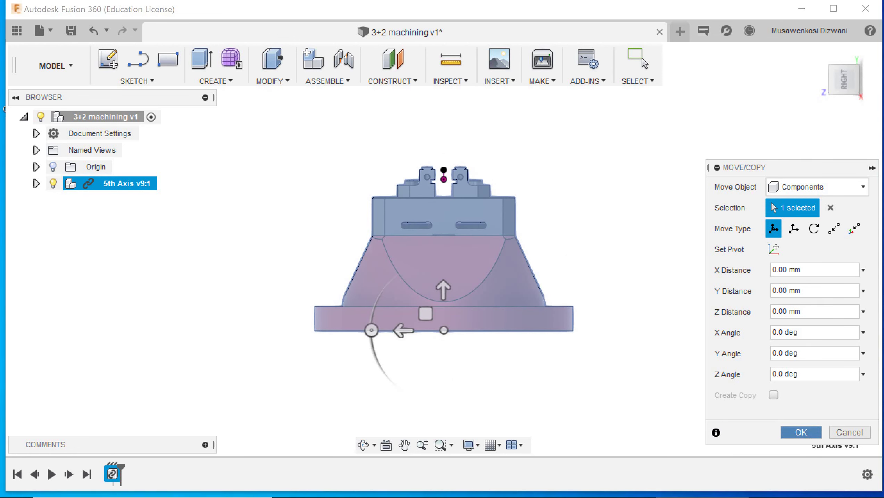
click(807, 435)
Step: Break the link between the inserted 5th Axis component and its source design
mouse_move(833, 71)
mouse_down()
mouse_move(844, 88)
mouse_move(841, 72)
mouse_move(831, 78)
mouse_move(841, 80)
mouse_up()
middle_drag(377, 304, 382, 391)
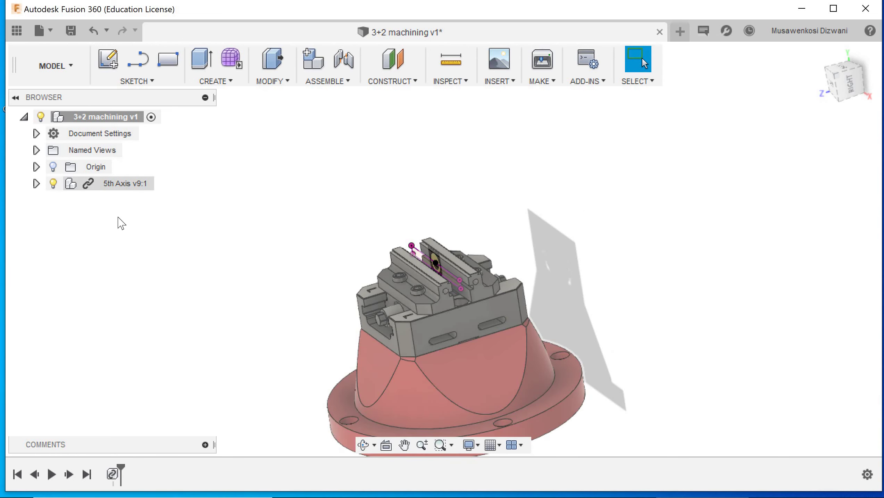
right_click(90, 188)
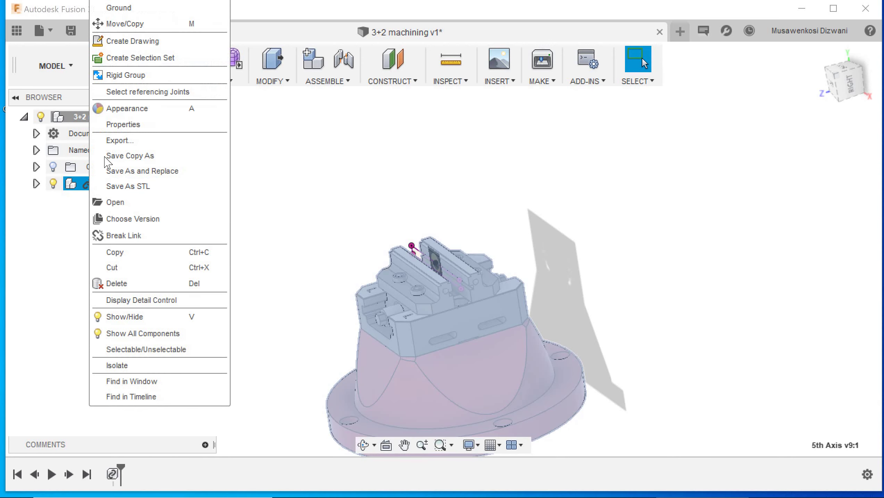
click(121, 236)
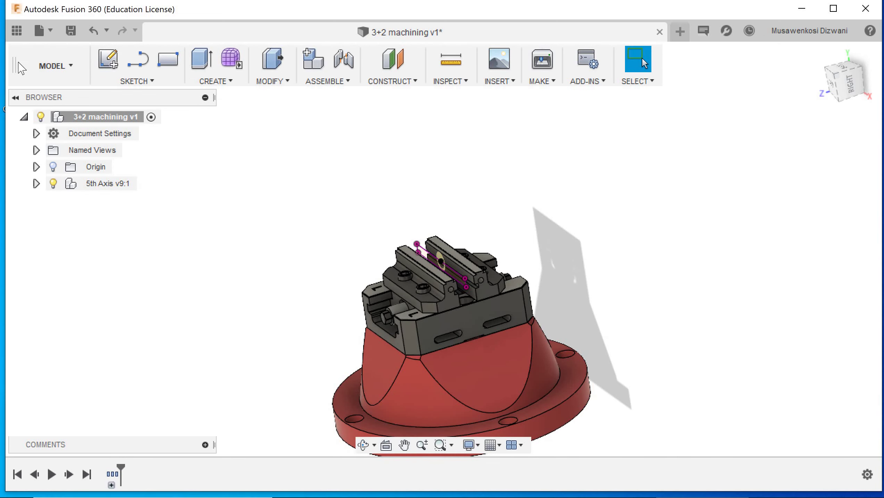
click(17, 31)
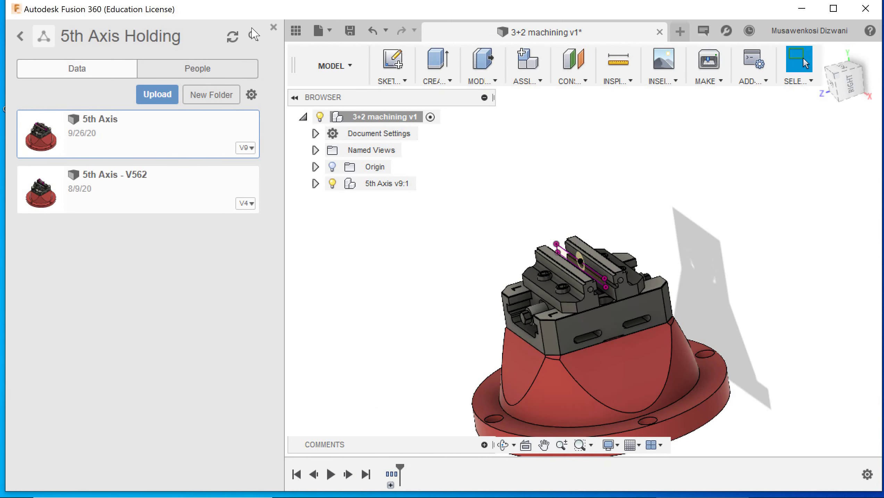
click(272, 27)
scroll(399, 240, down, 1)
middle_drag(399, 241, 339, 172)
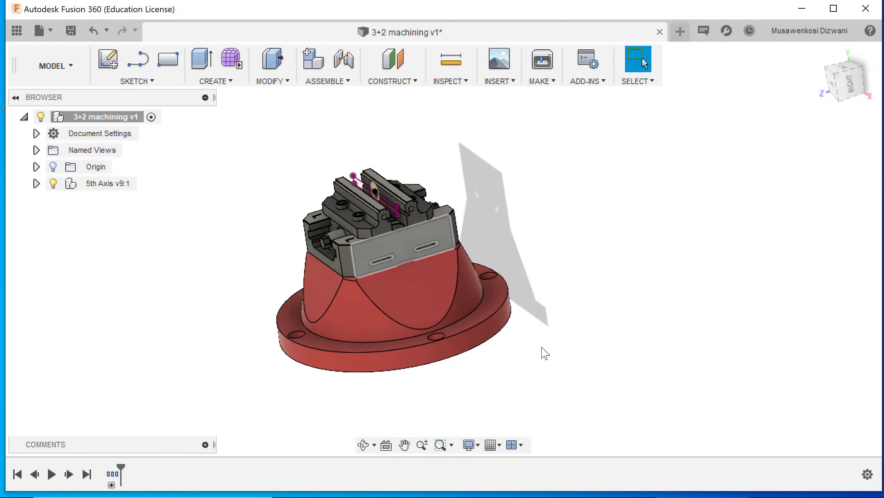
scroll(427, 256, up, 2)
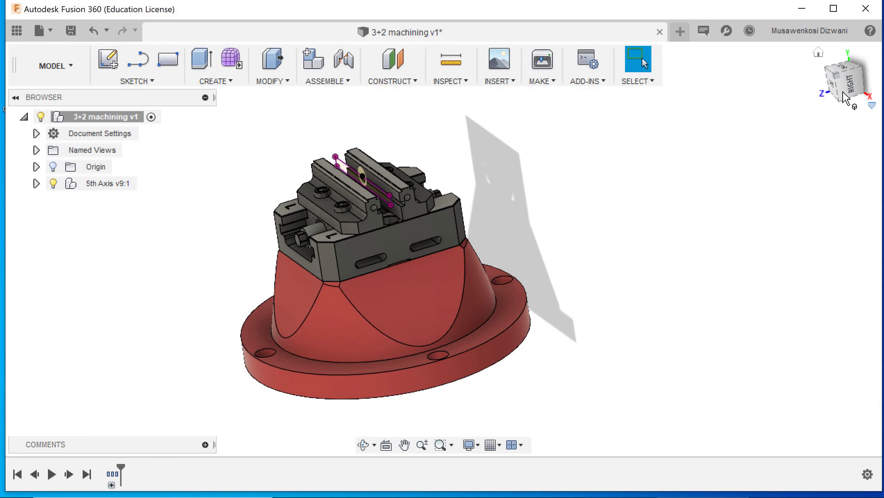
drag(842, 92, 808, 94)
click(340, 83)
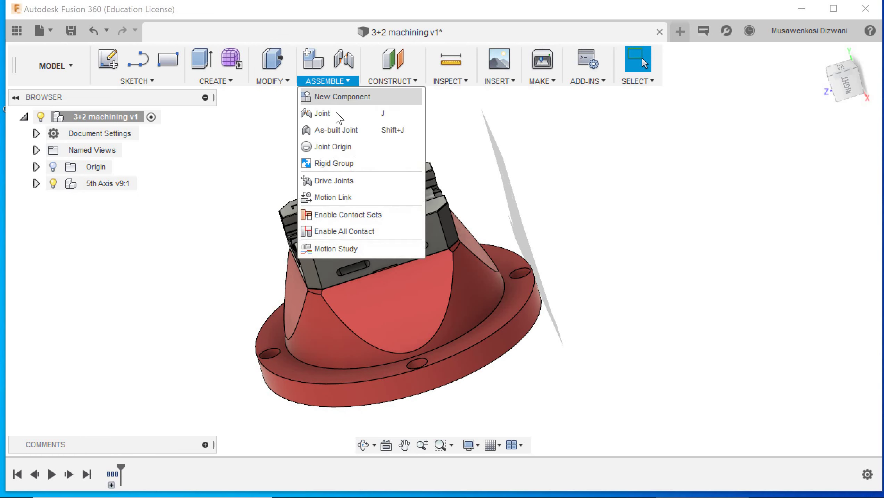
click(336, 112)
drag(856, 90, 851, 96)
key(Escape)
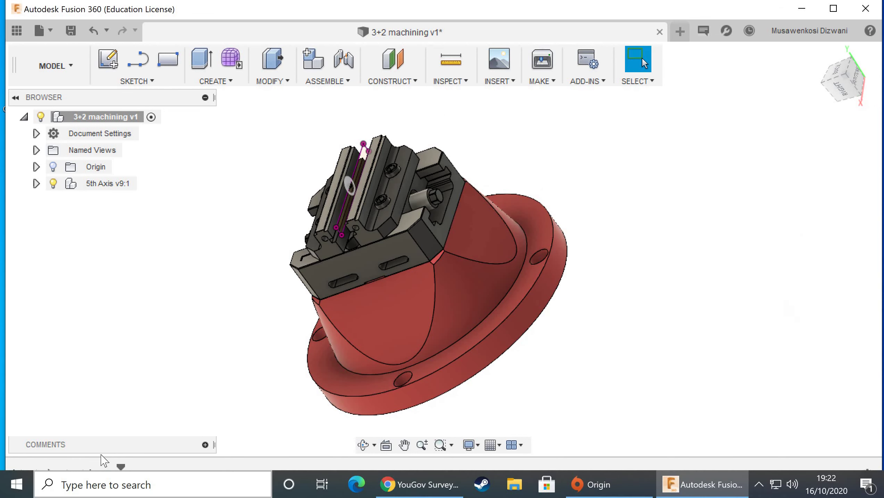
Step: Expand the 5th Axis group in the timeline and edit the vise jaw's Rigid16 joint, setting its Z offset to 30 mm
click(111, 486)
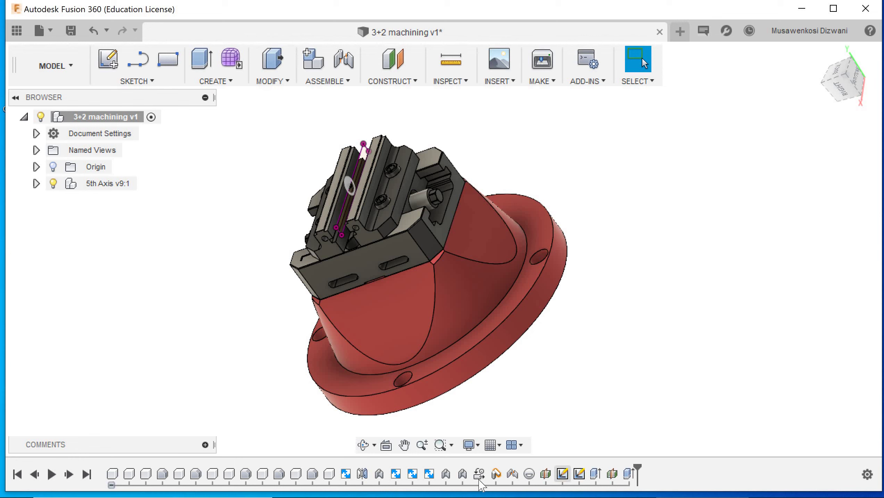
click(462, 475)
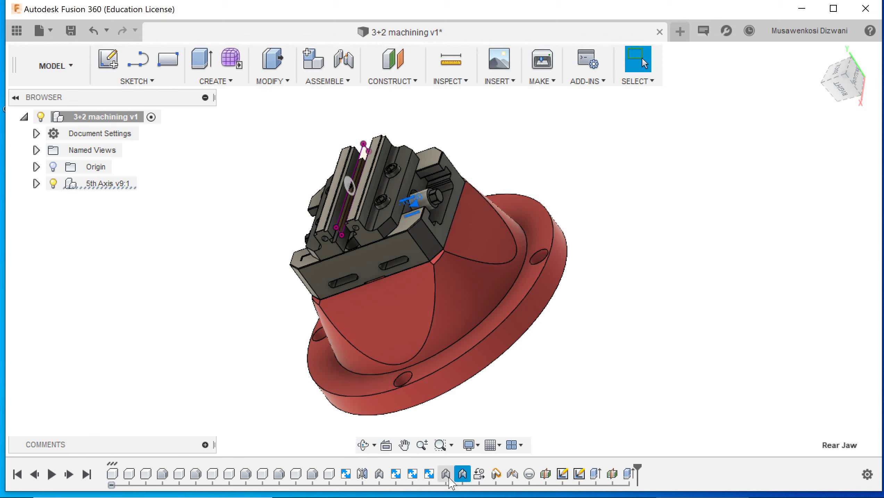
click(446, 475)
click(514, 475)
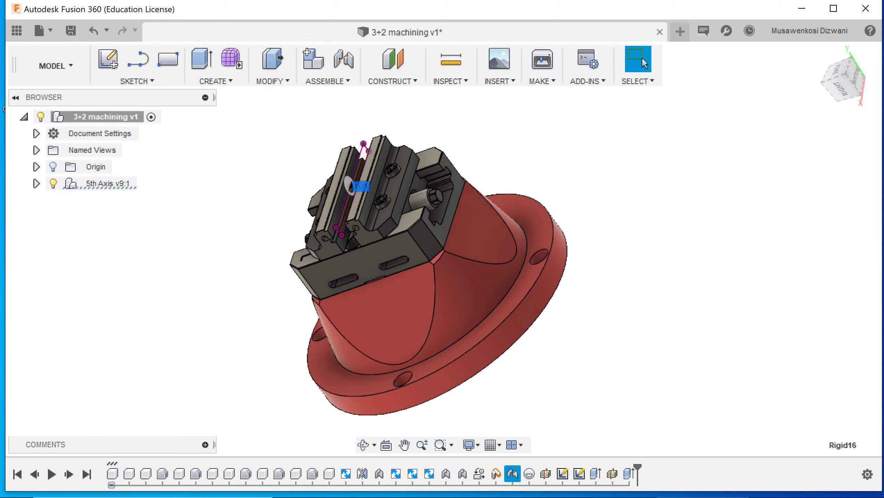
click(821, 85)
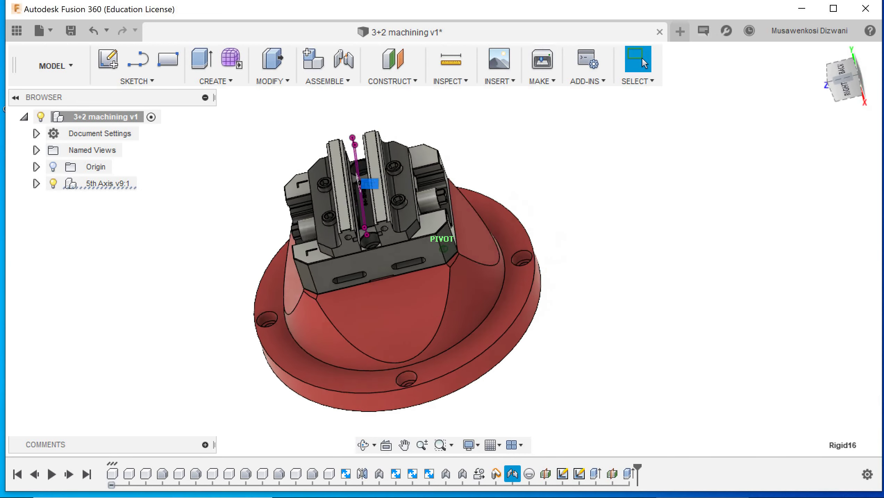
mouse_move(789, 106)
mouse_down()
mouse_move(806, 95)
mouse_move(787, 100)
mouse_up()
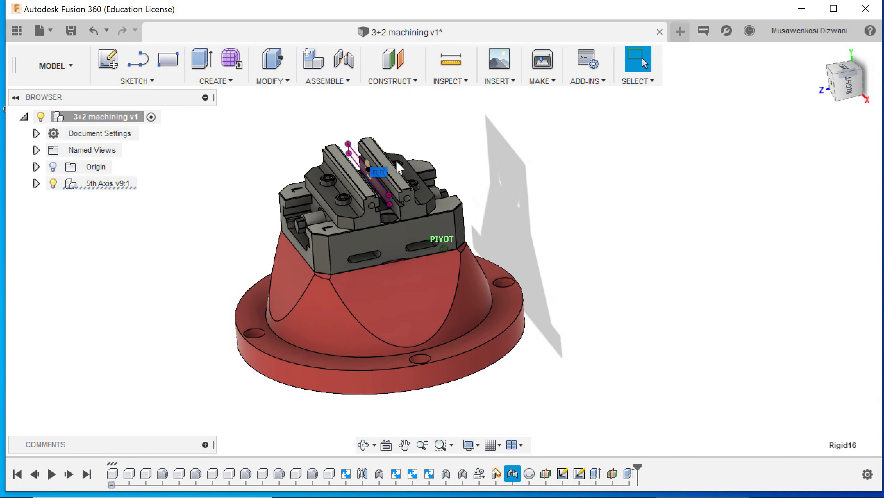
scroll(438, 336, up, 4)
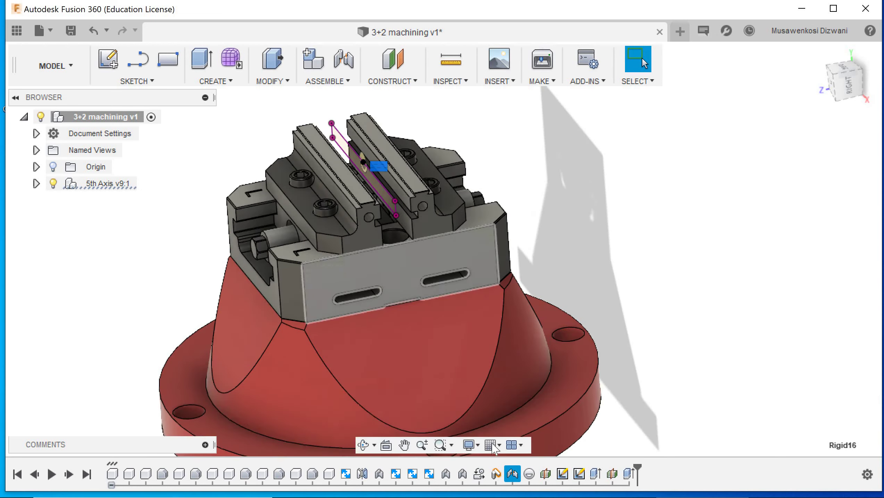
right_click(511, 474)
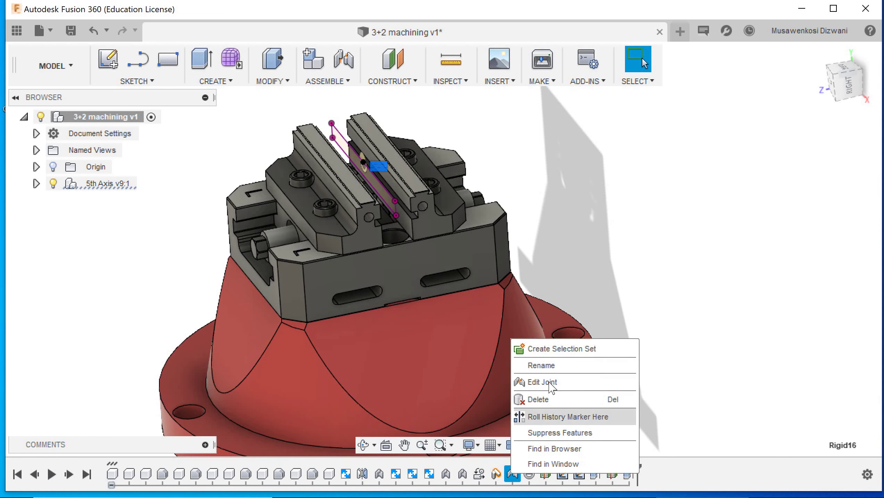
click(537, 382)
click(317, 178)
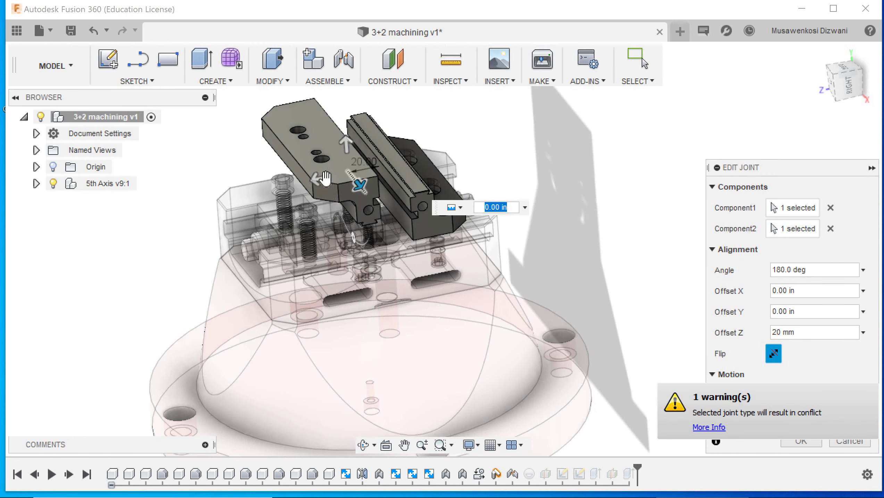
drag(314, 184, 309, 185)
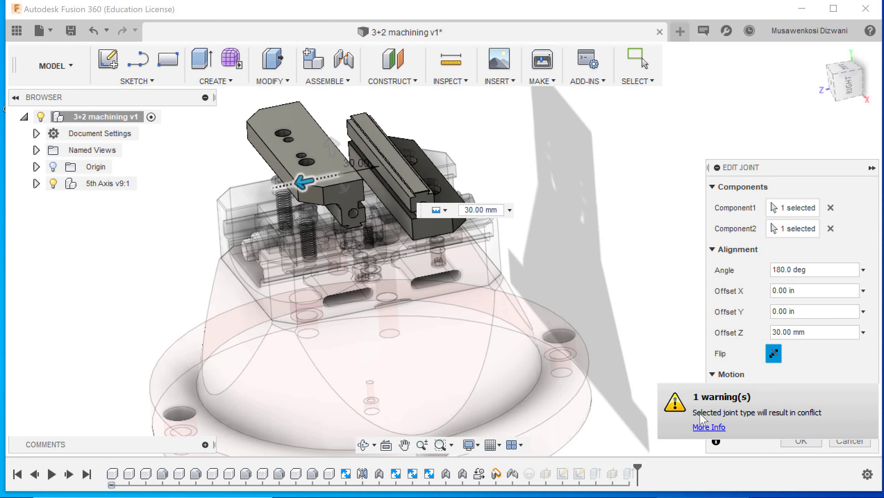
click(801, 440)
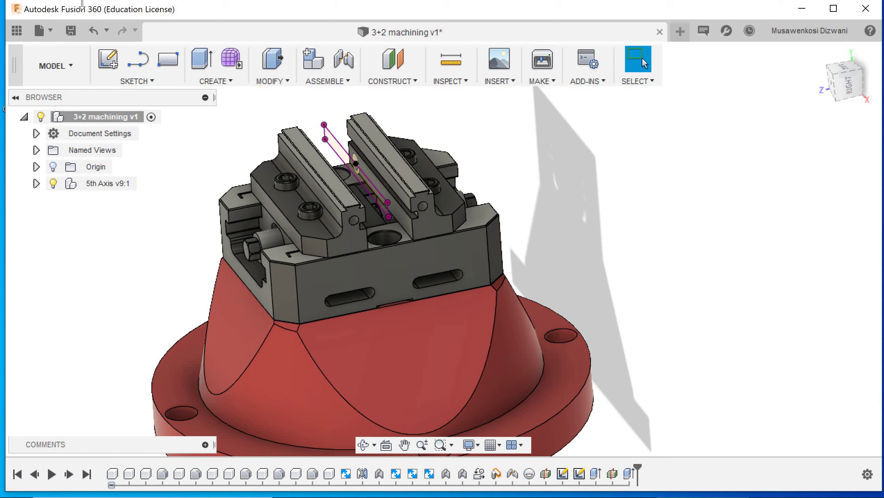
Step: Insert the slots and holes model from the 5 axis Cad models project into the current design
click(17, 31)
click(20, 36)
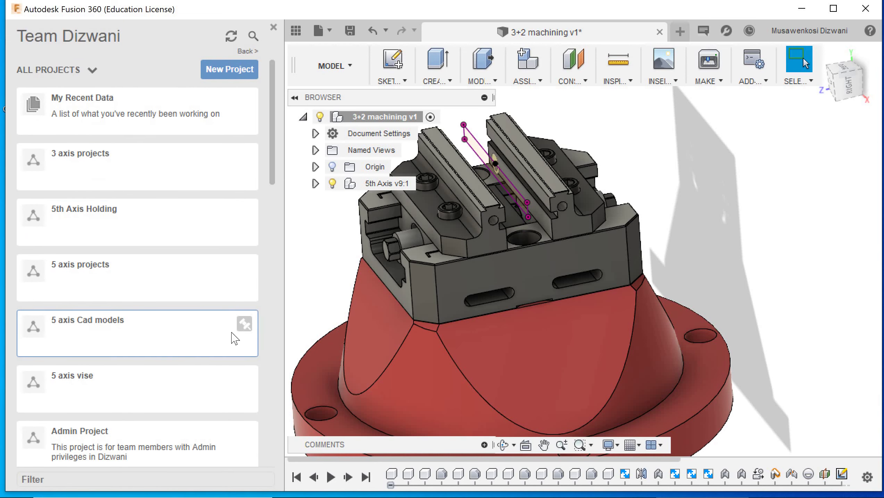
click(254, 321)
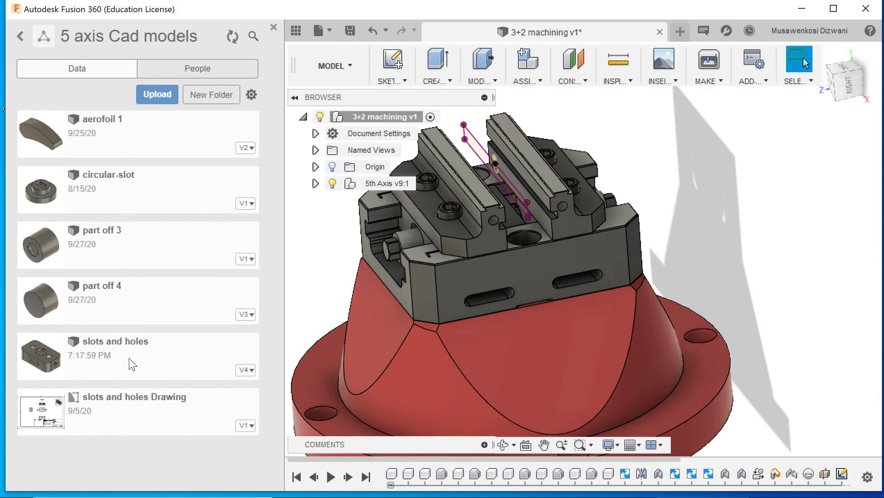
right_click(147, 352)
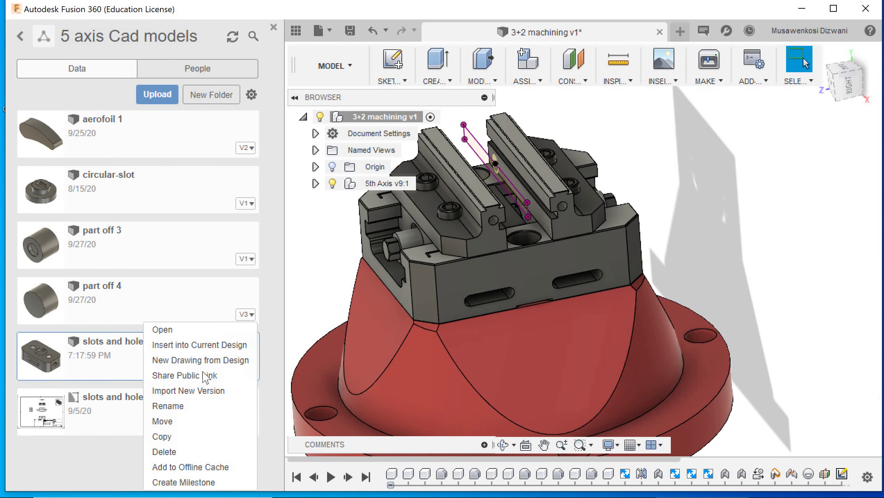
click(209, 346)
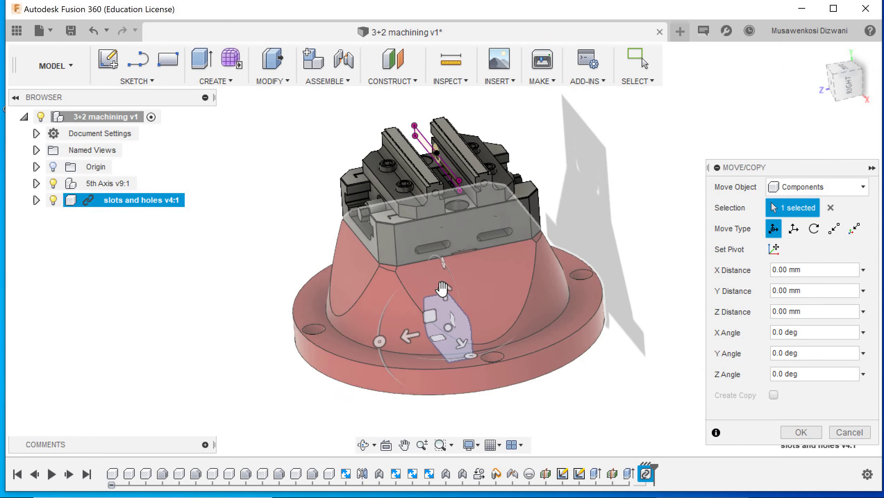
Step: Raise the inserted part 210 mm along Y and rotate it to lie flat above the vise jaws
drag(443, 290, 374, 83)
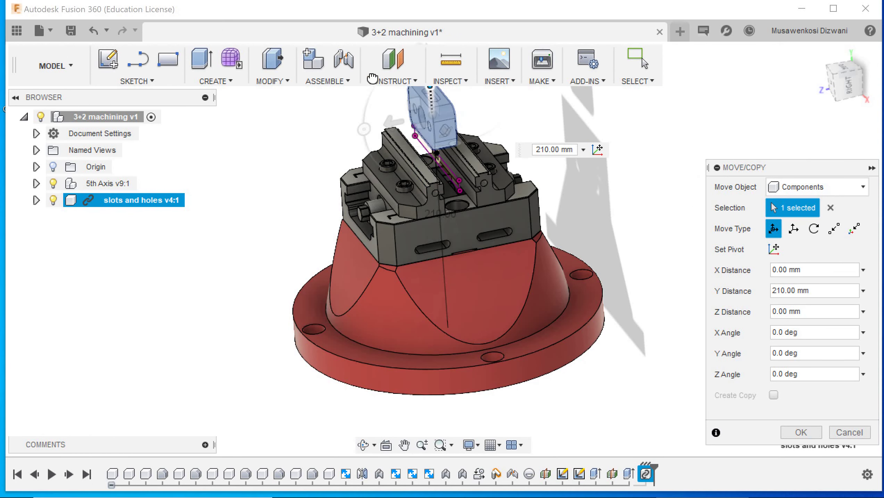
middle_drag(409, 282, 323, 412)
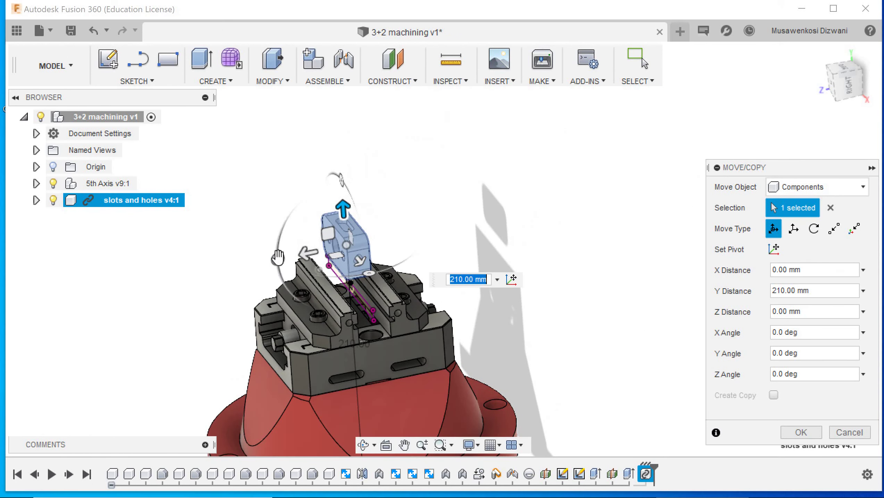
drag(282, 251, 350, 231)
click(802, 433)
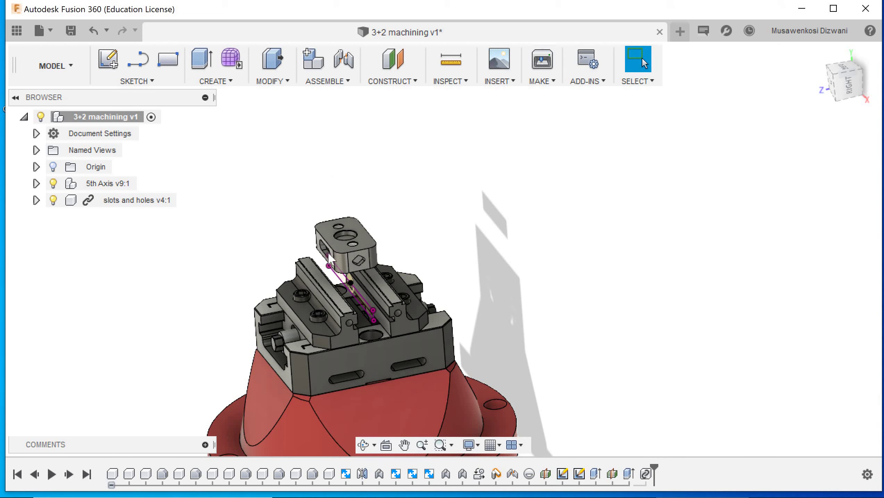
click(141, 199)
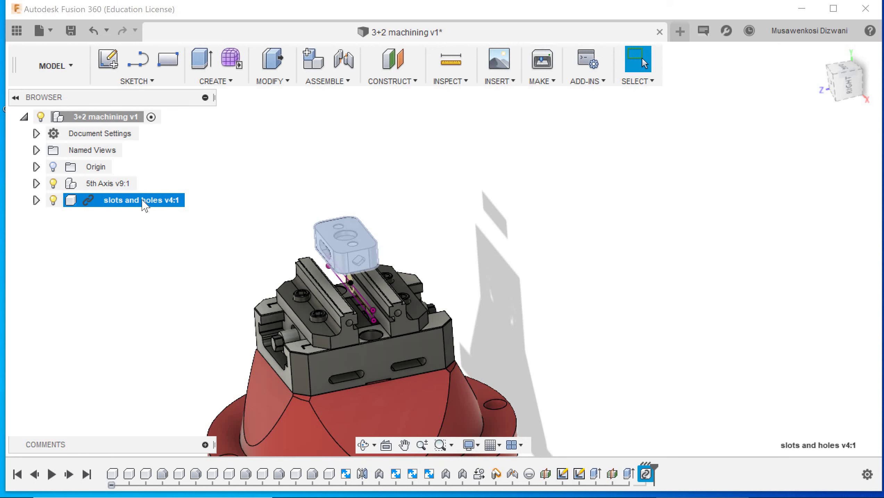
right_click(152, 203)
click(135, 207)
click(189, 251)
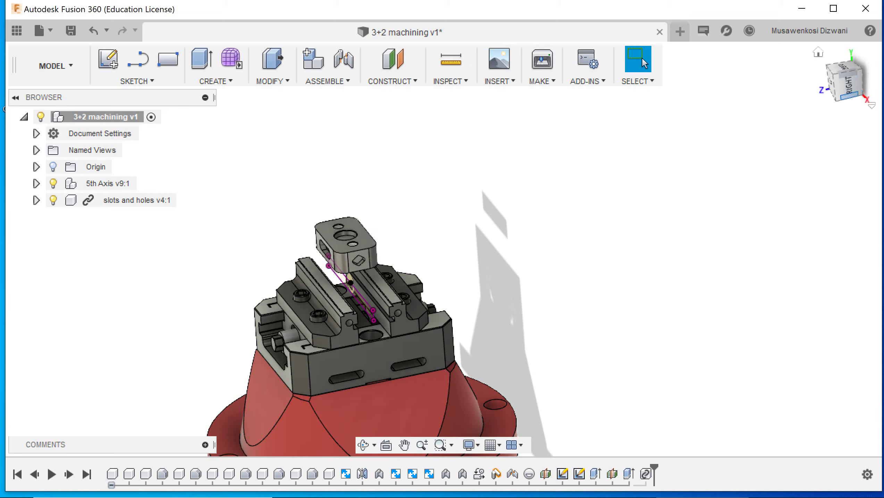
Step: Create a new sketch on the top face of the slots and holes part
mouse_move(229, 373)
shift+middle_down()
mouse_move(245, 379)
mouse_move(239, 386)
shift+middle_up()
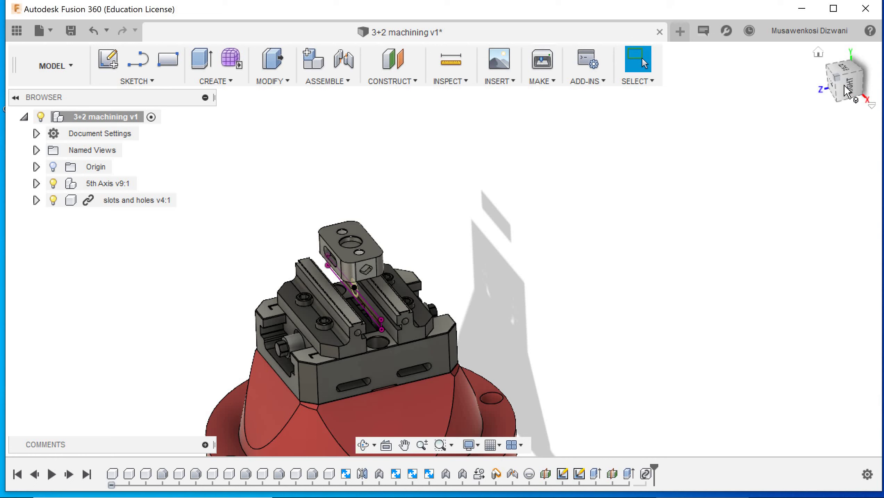
mouse_move(845, 83)
mouse_down()
mouse_move(863, 73)
mouse_move(855, 84)
mouse_up()
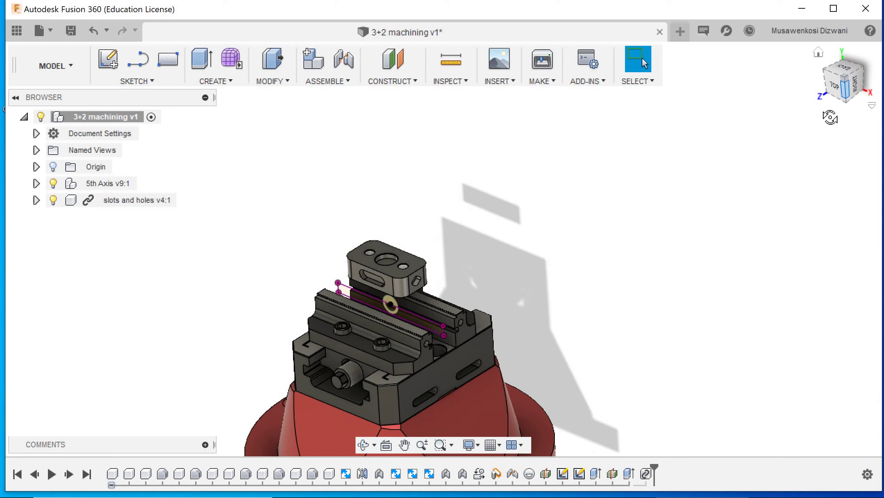
mouse_move(830, 117)
mouse_down()
mouse_move(825, 92)
mouse_move(832, 97)
mouse_up()
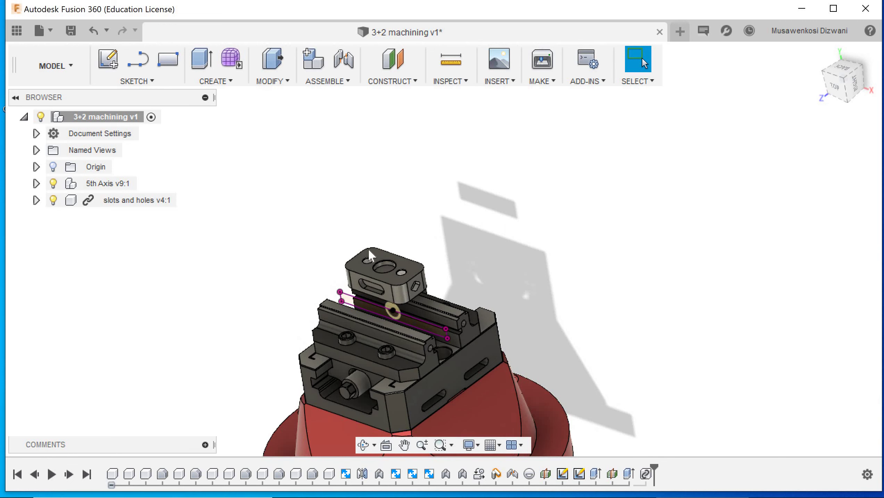
click(137, 81)
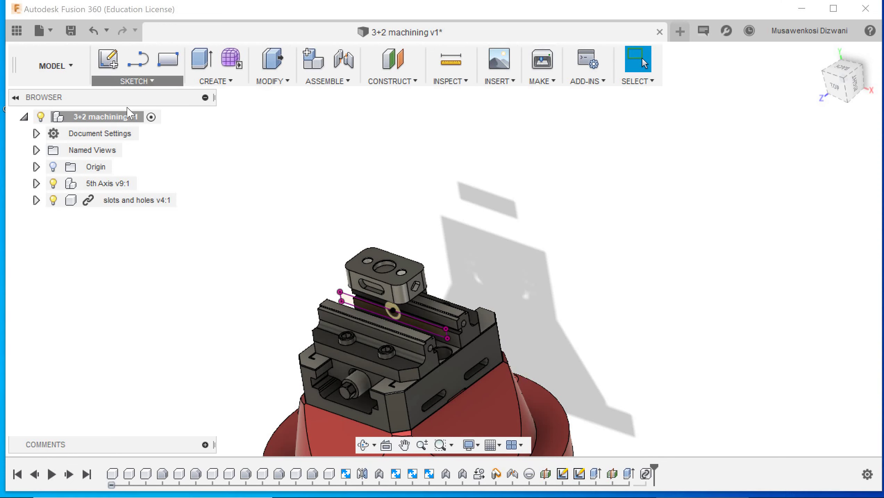
click(132, 96)
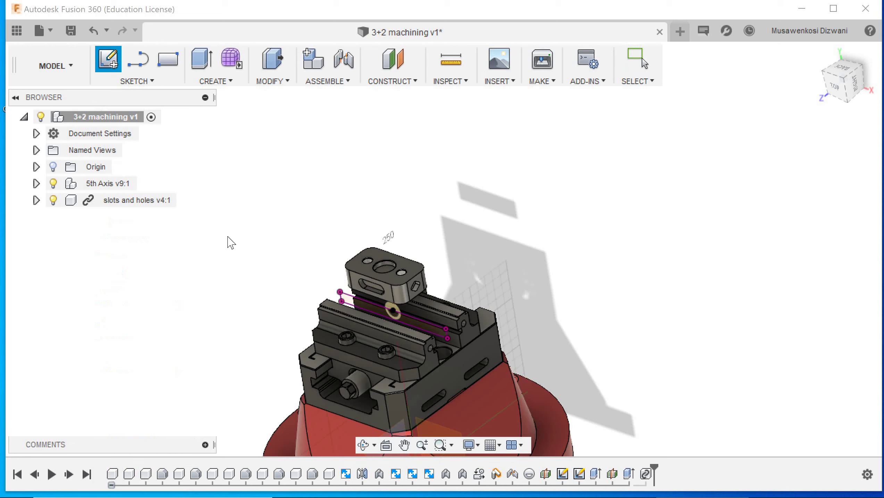
click(397, 263)
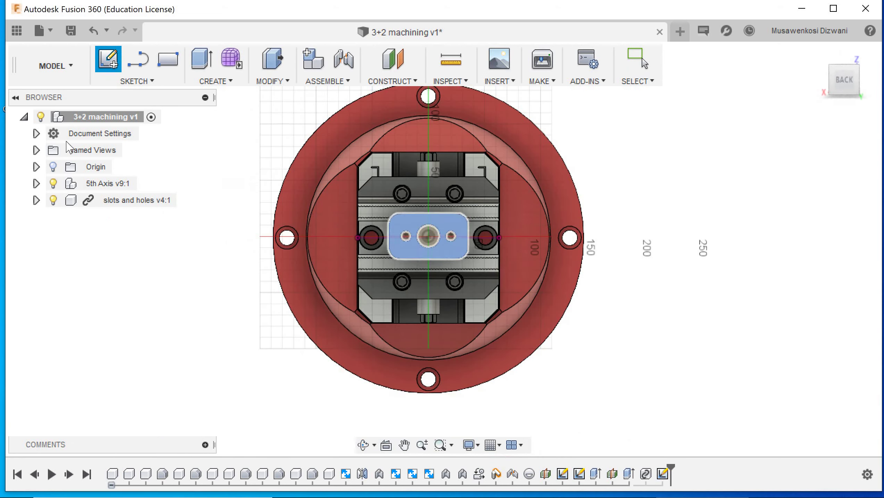
Step: Sketch a center rectangle about 60 mm high around the part, centred on its large middle hole
click(131, 82)
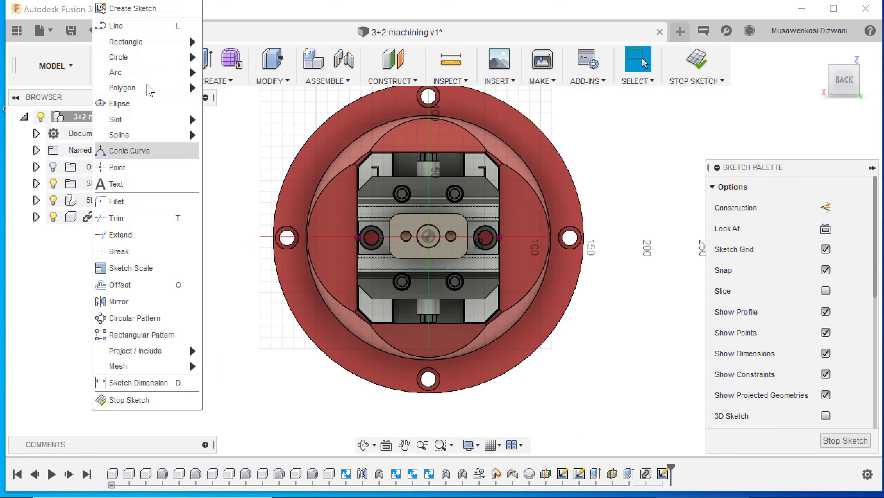
mouse_move(201, 50)
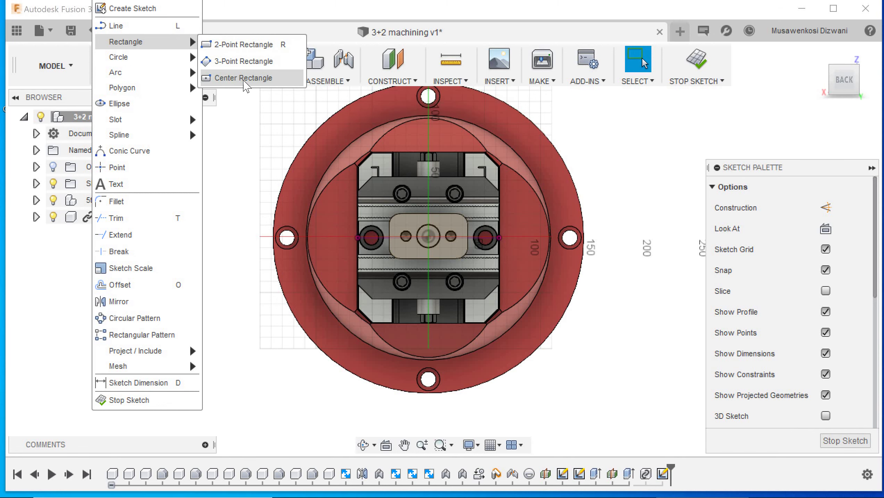
click(245, 77)
scroll(415, 219, up, 2)
click(423, 224)
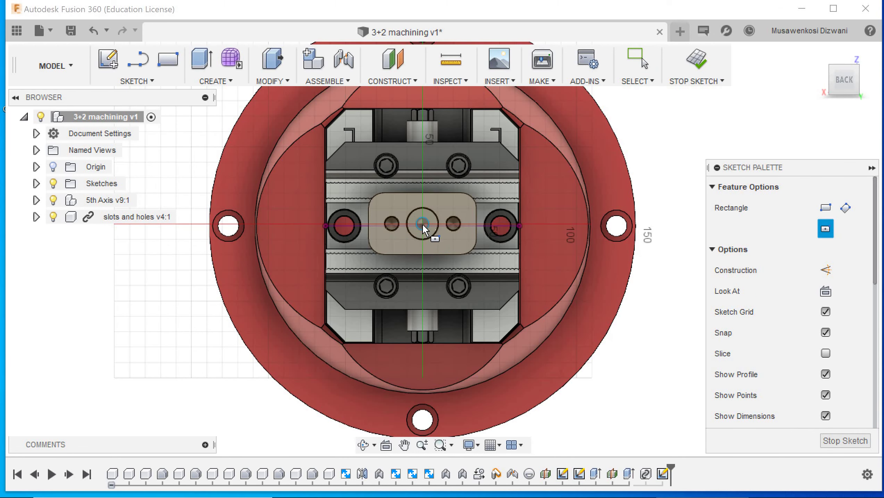
click(479, 269)
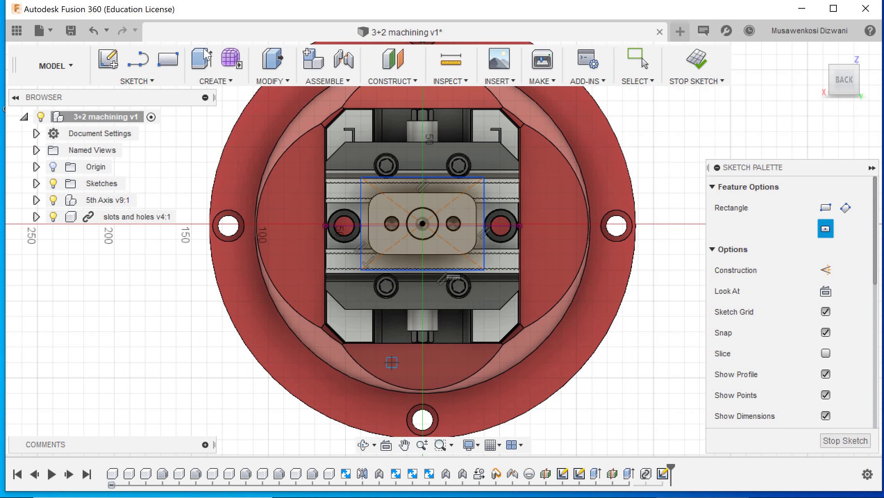
Step: Dimension the rectangle's short side to 50 mm
click(137, 82)
click(139, 383)
click(484, 228)
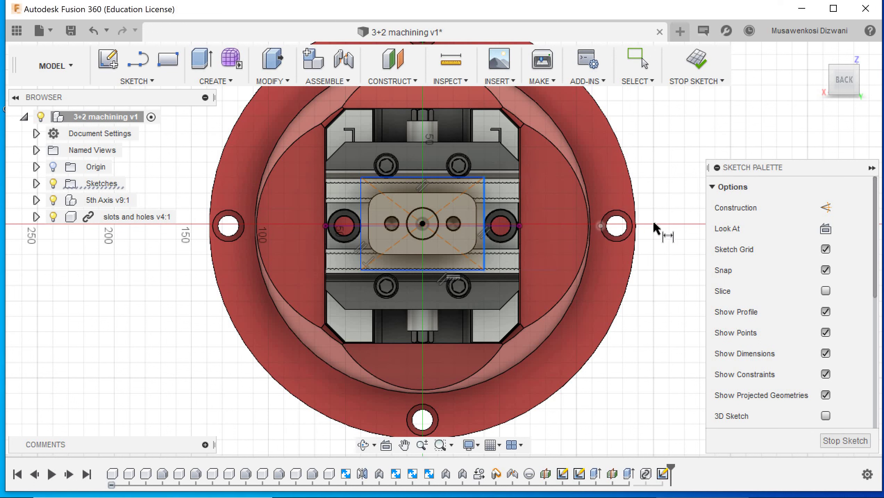
click(664, 229)
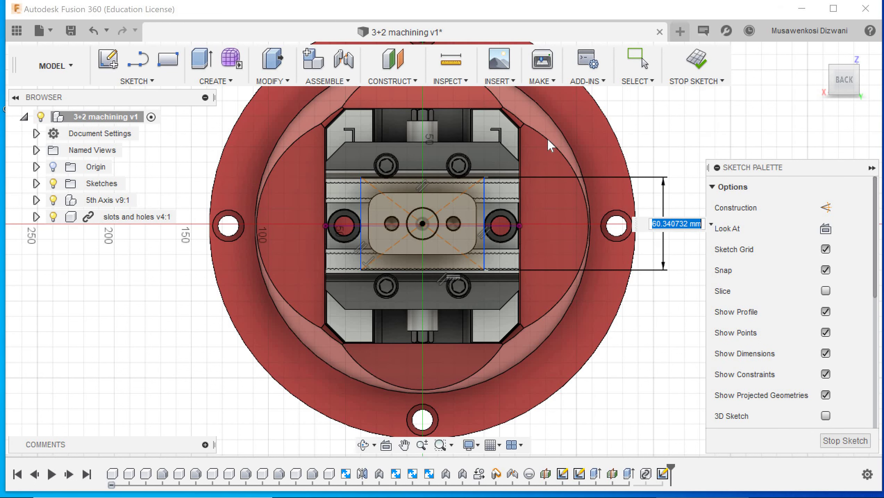
text(50)
key(Return)
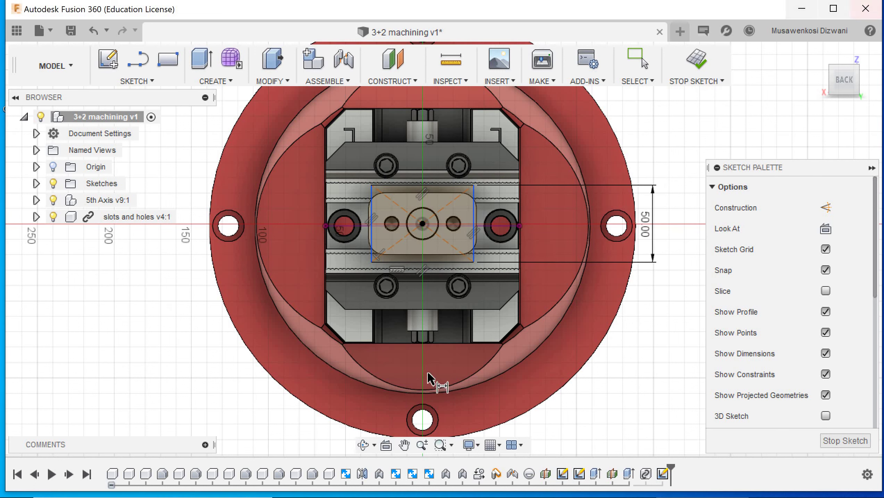
click(371, 210)
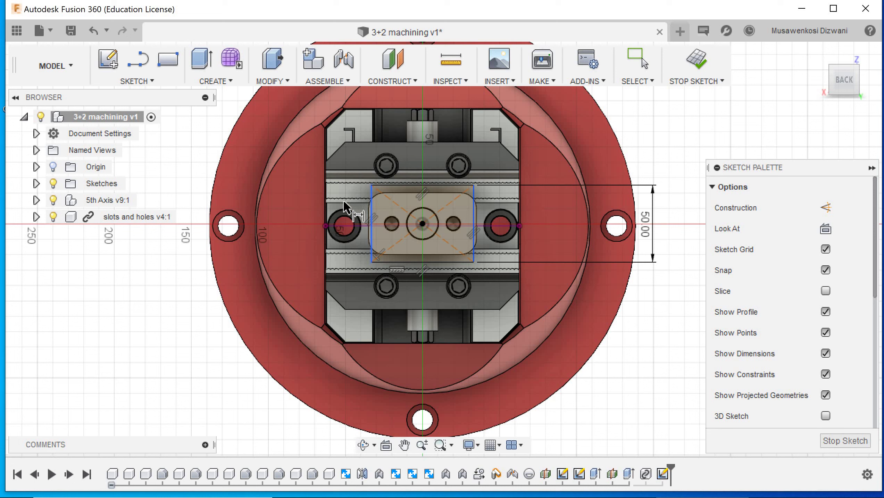
click(188, 225)
click(521, 269)
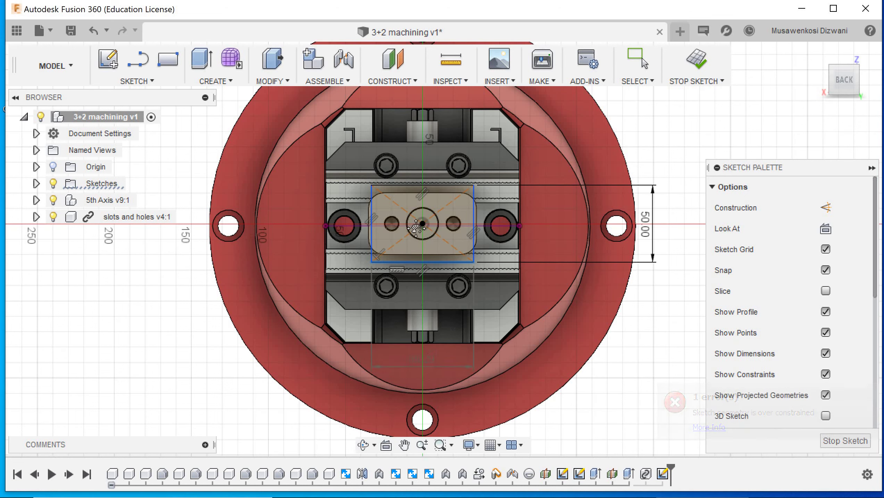
Step: Dimension the rectangle's long side, placing the dimension clear of the round fixture base
click(411, 262)
scroll(418, 391, down, 1)
middle_drag(420, 449, 416, 338)
click(423, 338)
key(Return)
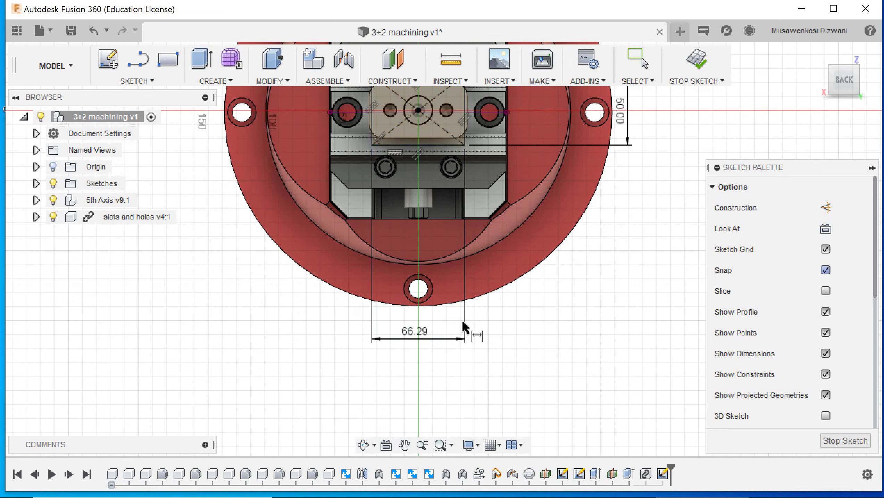
Step: Set the rectangle's long side to 70 mm
double_click(428, 336)
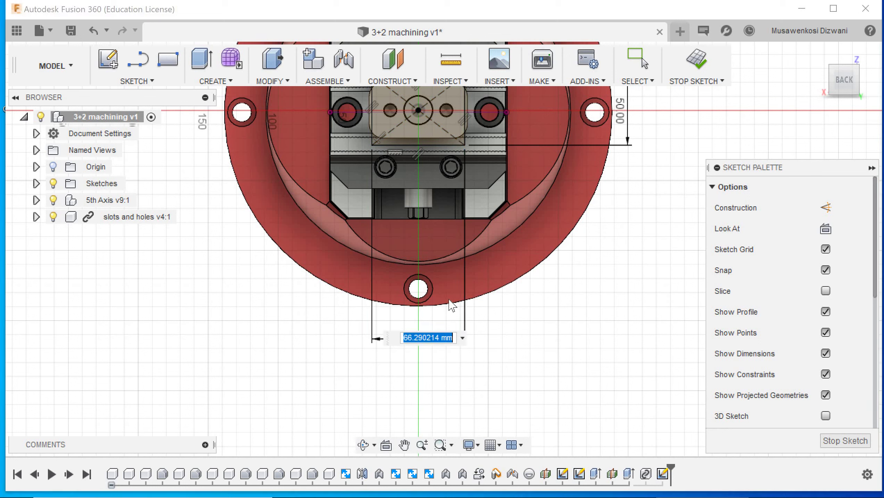
text(70)
key(Return)
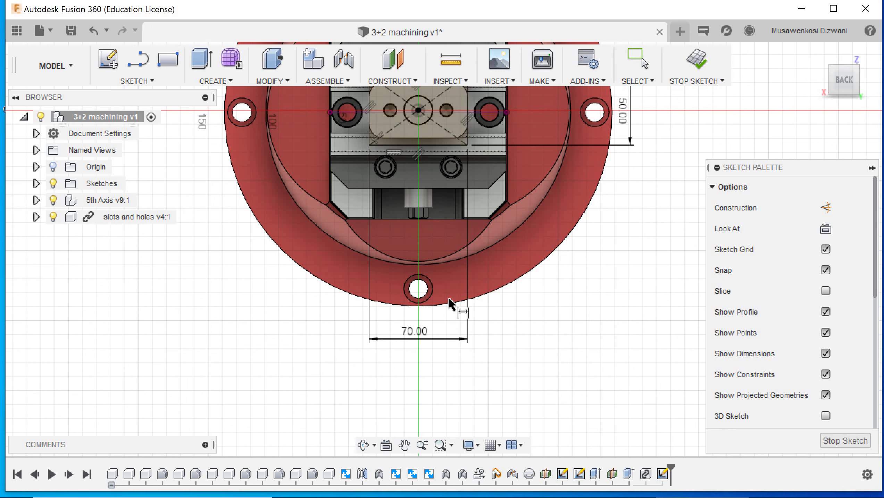
Step: Set the rectangle's long side to 75 mm and finish the sketch
double_click(404, 333)
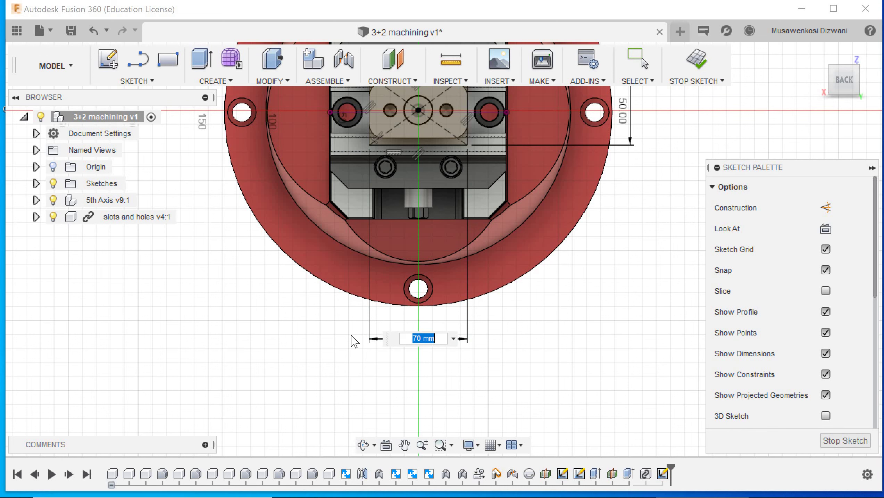
text(75)
key(Return)
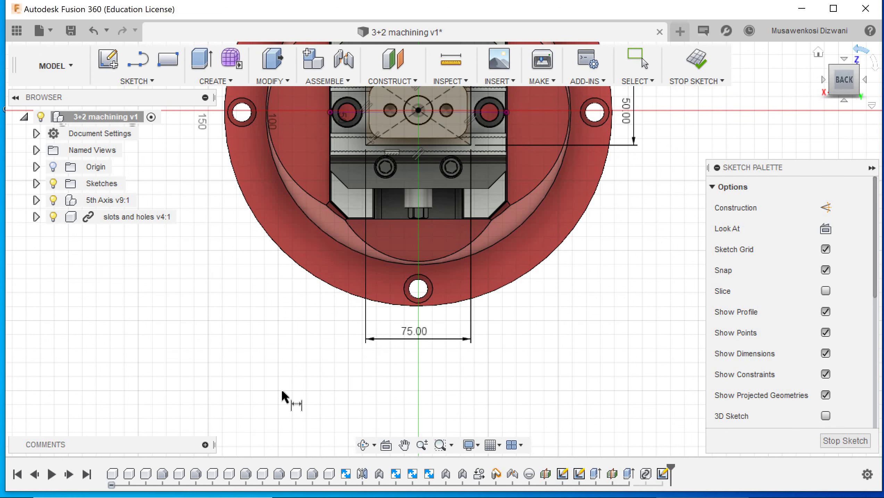
scroll(554, 227, down, 2)
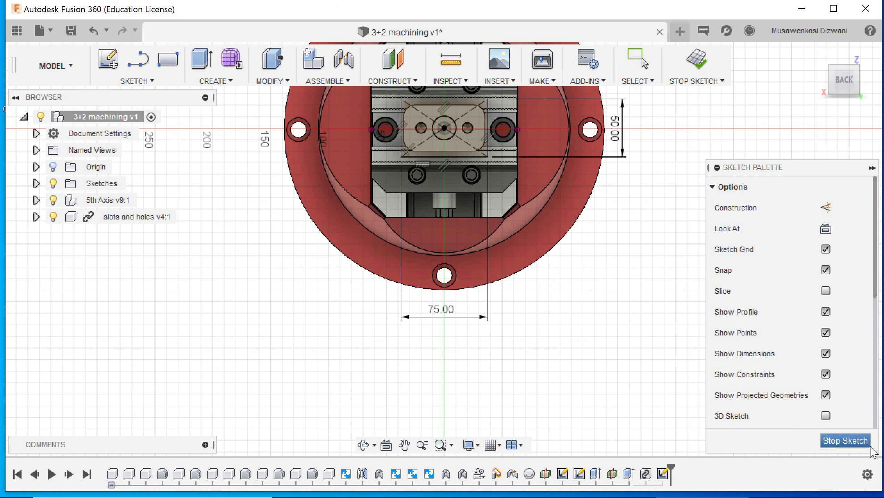
click(859, 442)
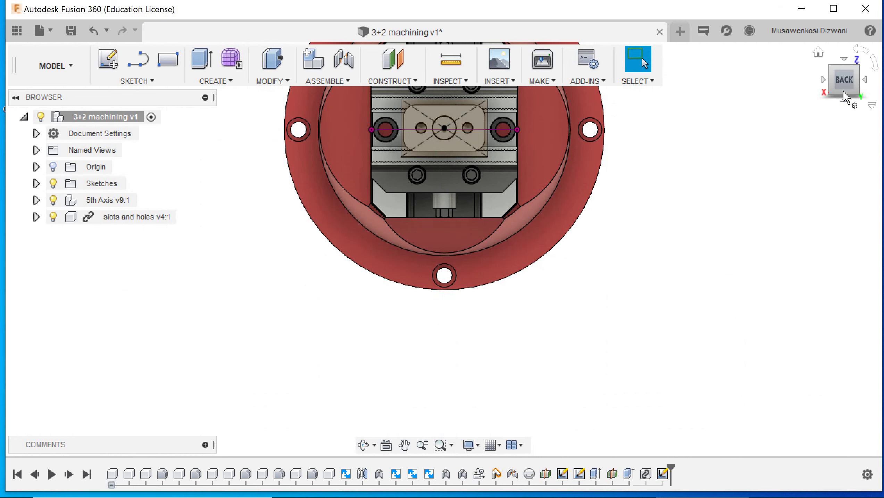
Step: Select all five regions of the stock rectangle, including the three hole circles, as profiles for an Extrude
mouse_move(844, 92)
mouse_down()
mouse_move(828, 73)
mouse_move(834, 53)
mouse_move(824, 52)
mouse_move(652, 372)
mouse_up()
middle_drag(363, 389, 326, 276)
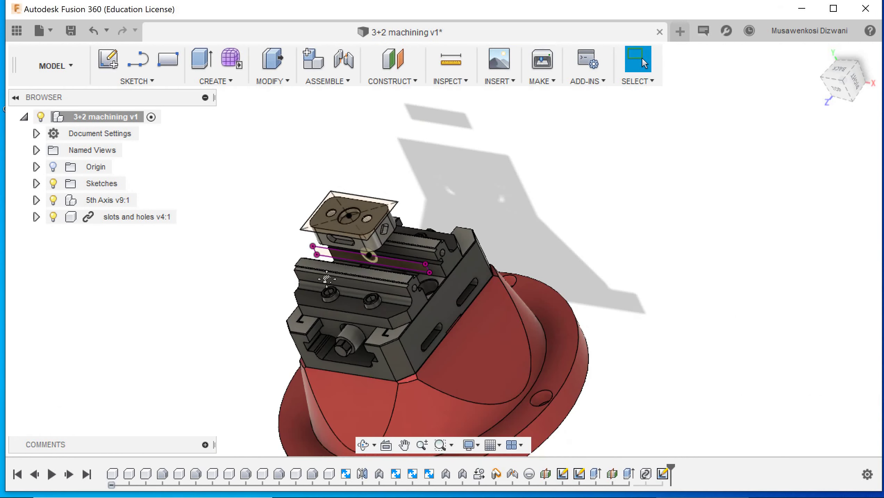
click(216, 81)
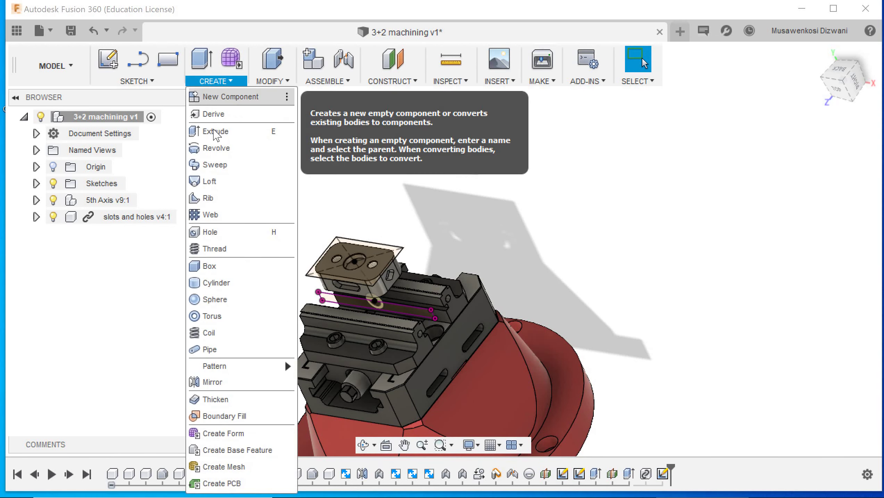
key(e)
scroll(348, 228, up, 3)
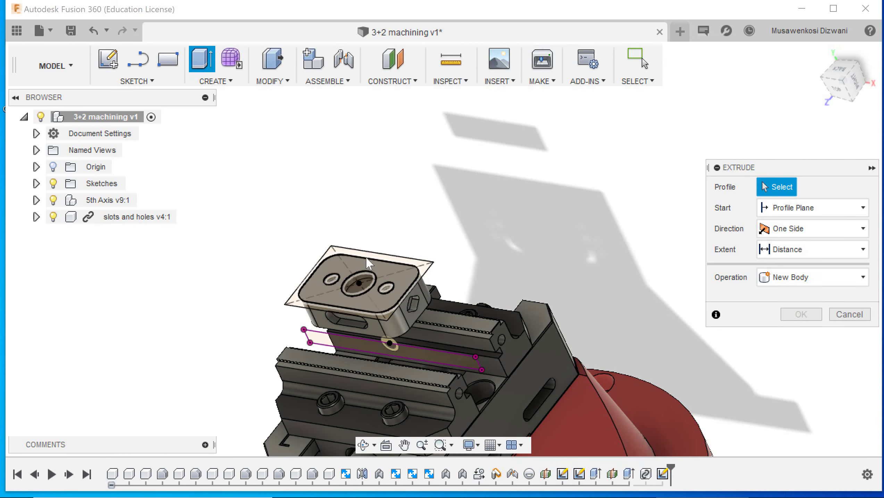
click(359, 269)
click(334, 279)
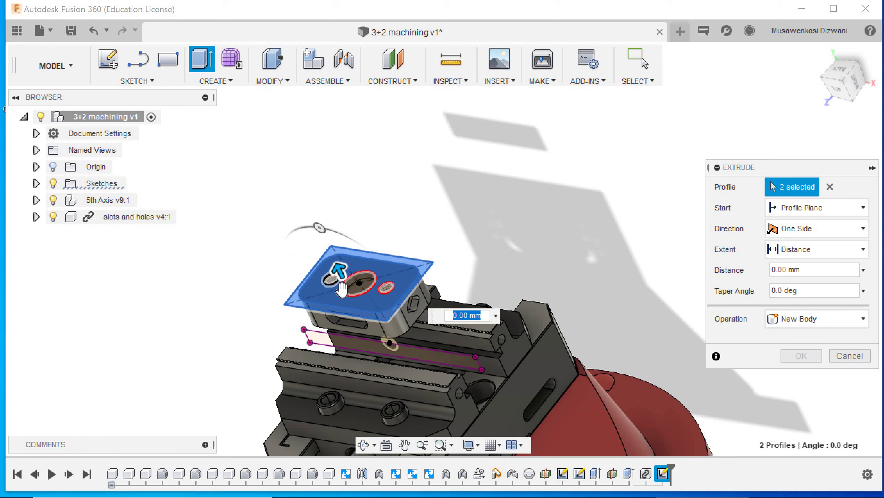
click(360, 293)
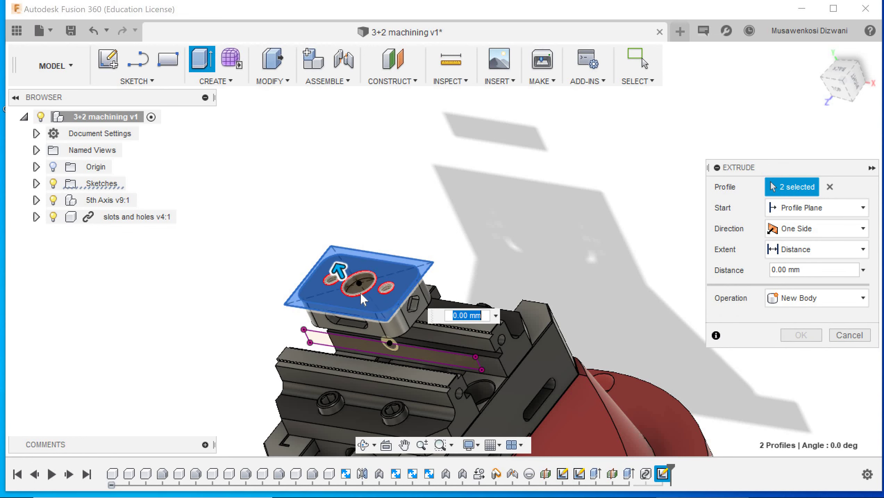
click(386, 293)
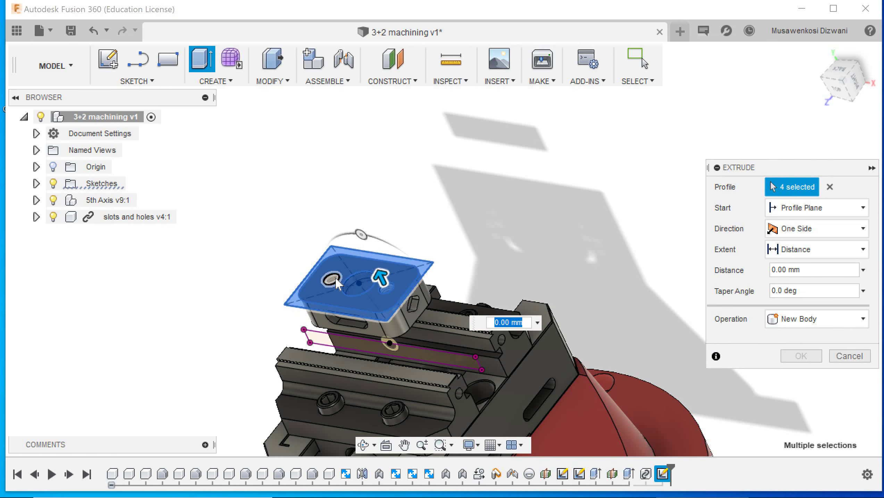
Step: Make the stock extrusion two-sided and set the Side 1 distance to 1.5 mm above the part
click(798, 229)
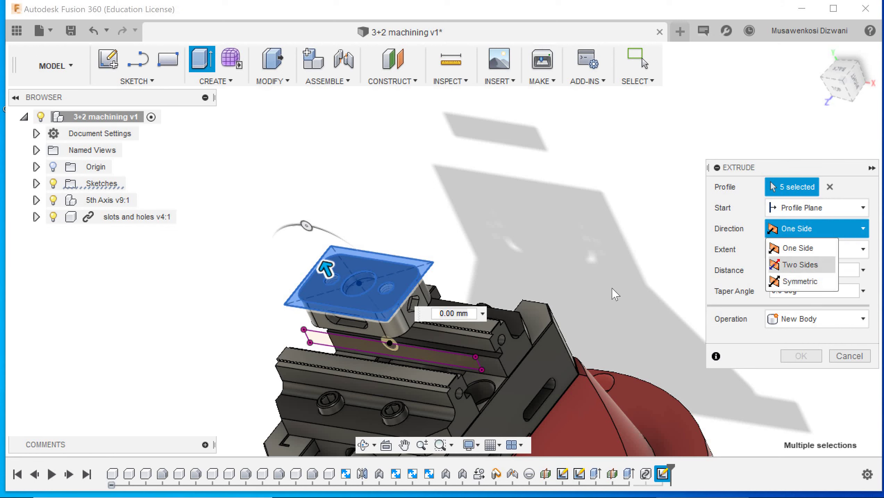
click(800, 265)
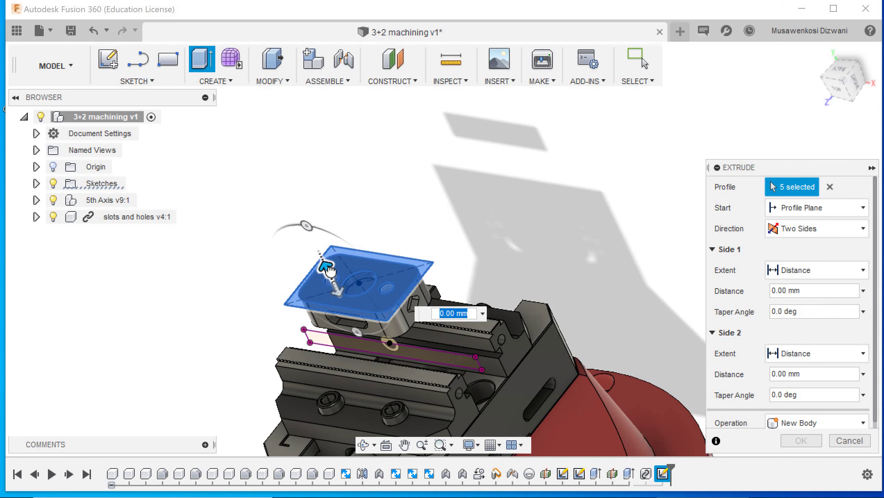
drag(329, 270, 330, 261)
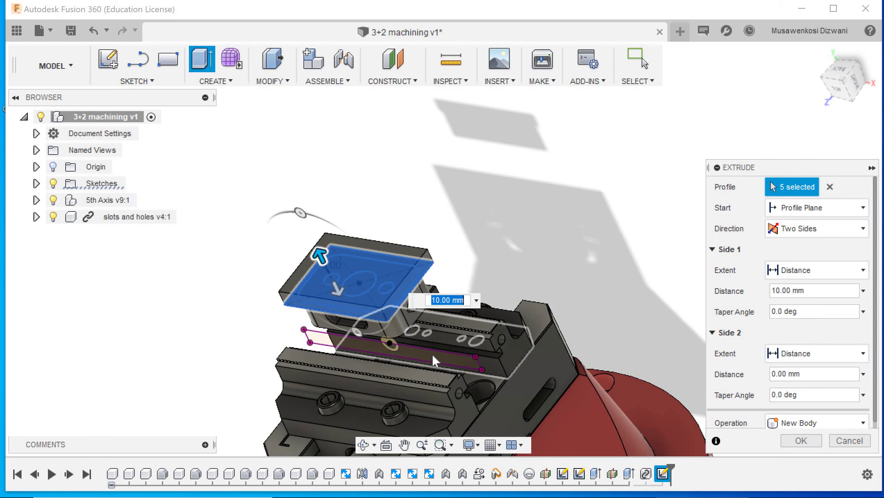
text(1)
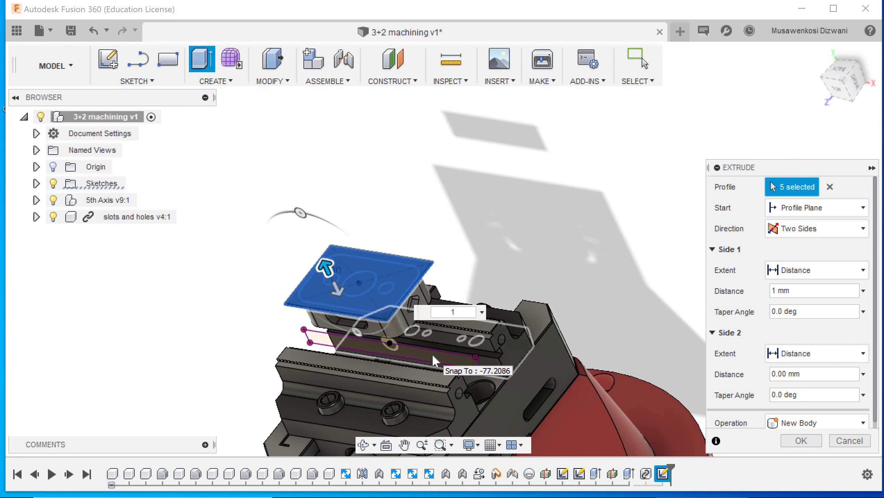
text(.5)
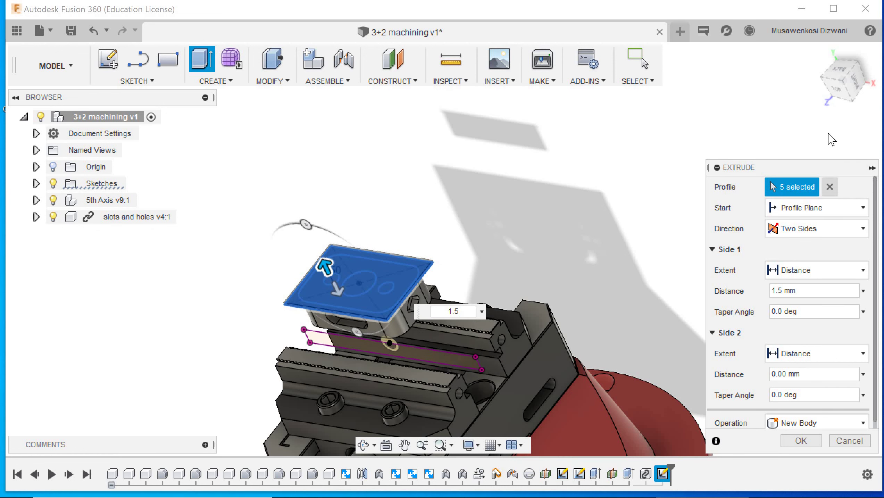
drag(836, 168, 851, 49)
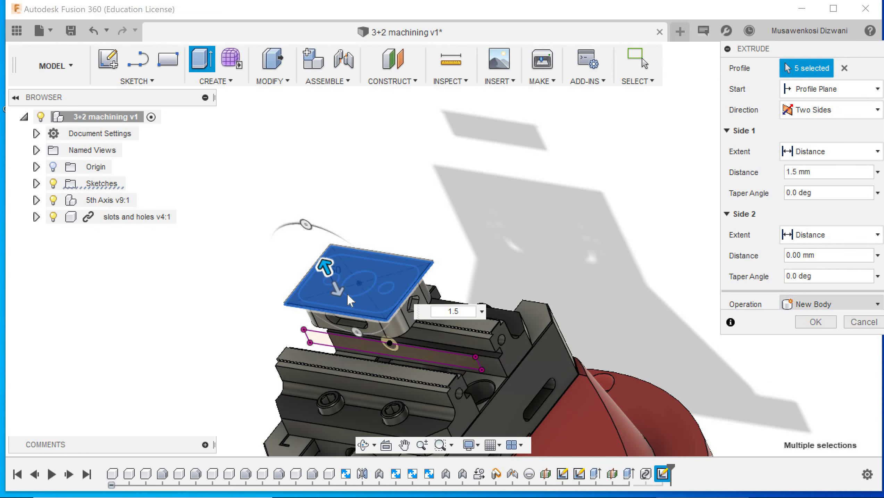
Step: Set the Side 2 distance to 25 mm toward the vise and complete the stock extrusion as a new body
click(343, 313)
drag(344, 313, 354, 336)
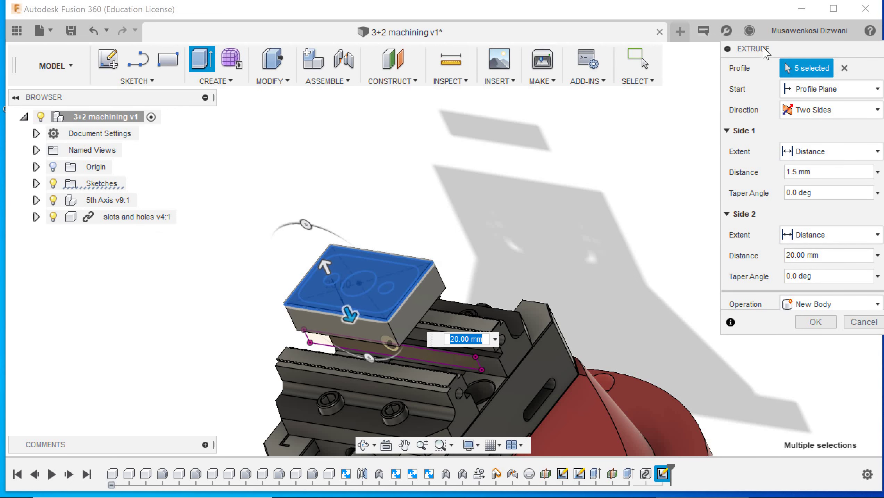
drag(778, 51, 784, 140)
drag(837, 85, 570, 209)
mouse_move(337, 315)
mouse_down()
mouse_move(340, 331)
mouse_move(344, 317)
mouse_move(348, 327)
mouse_up()
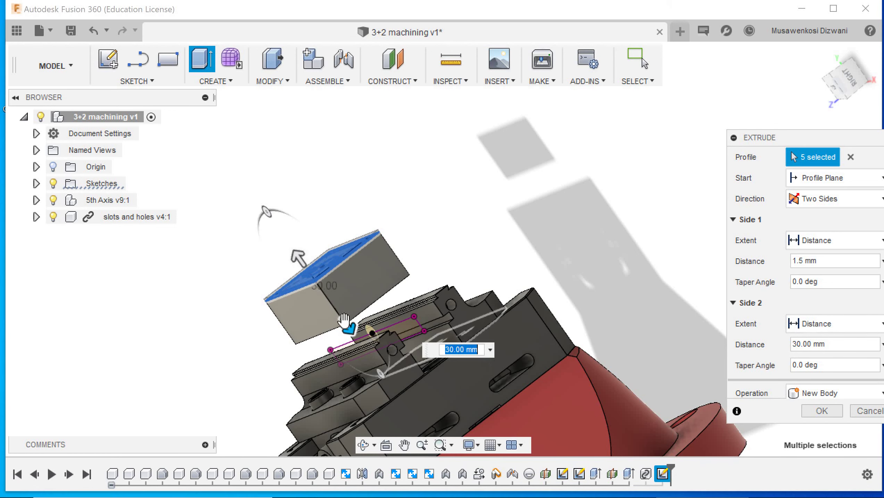
drag(342, 319, 328, 299)
drag(851, 63, 802, 77)
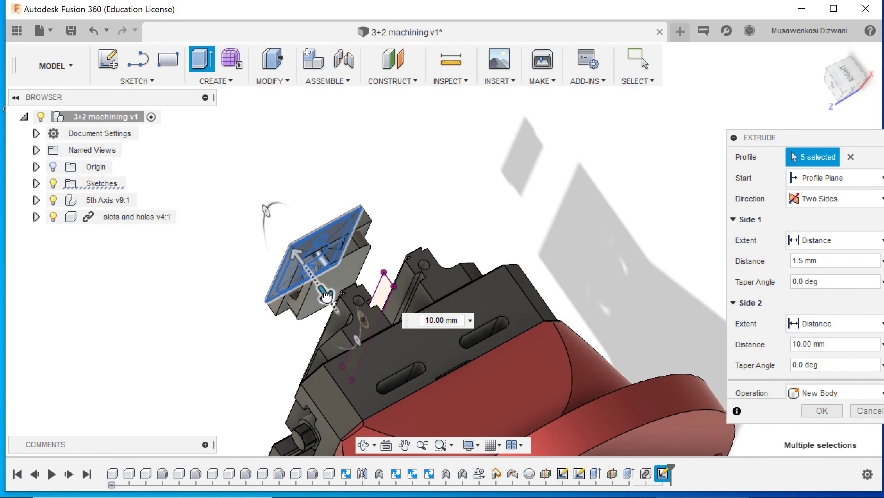
drag(326, 295, 331, 307)
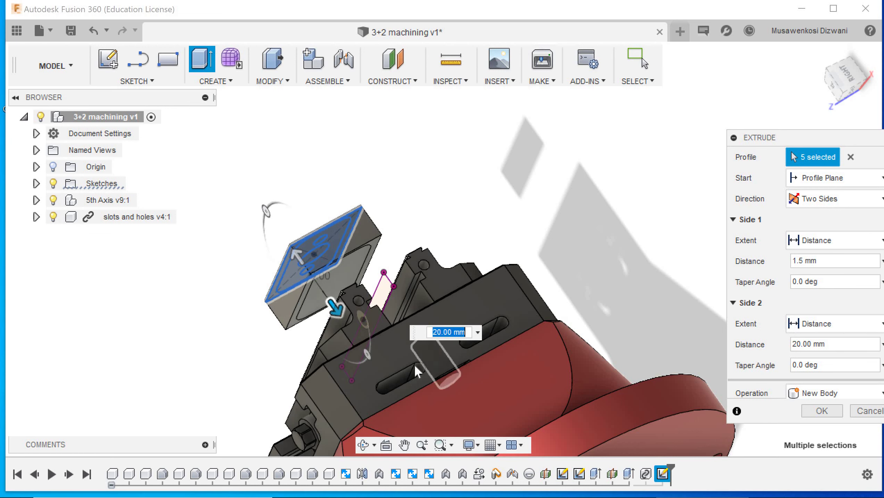
text(25)
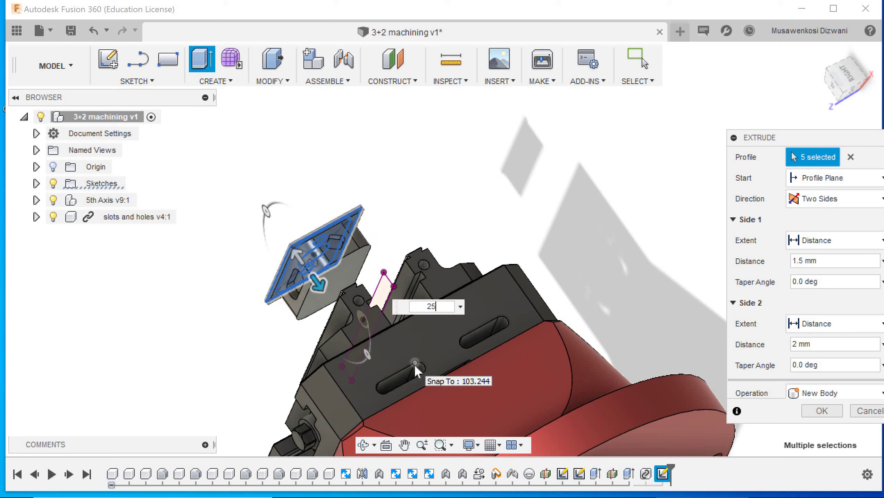
click(819, 411)
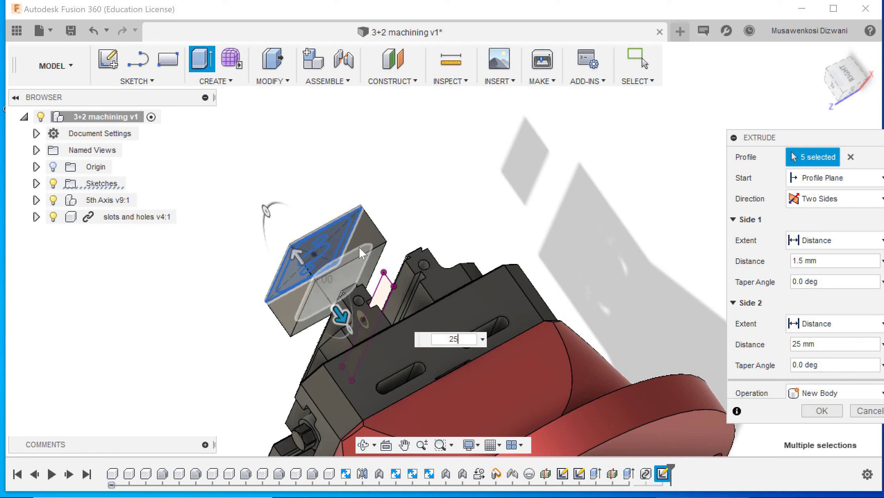
click(823, 411)
drag(855, 84, 873, 79)
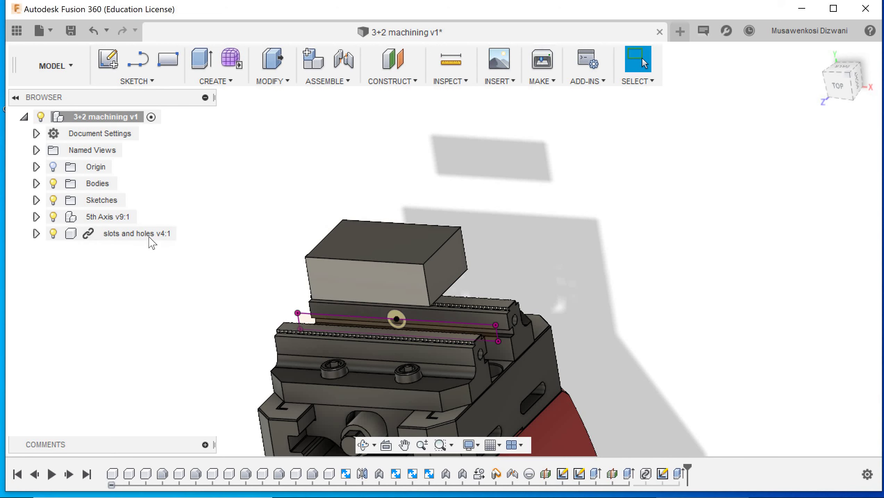
click(120, 233)
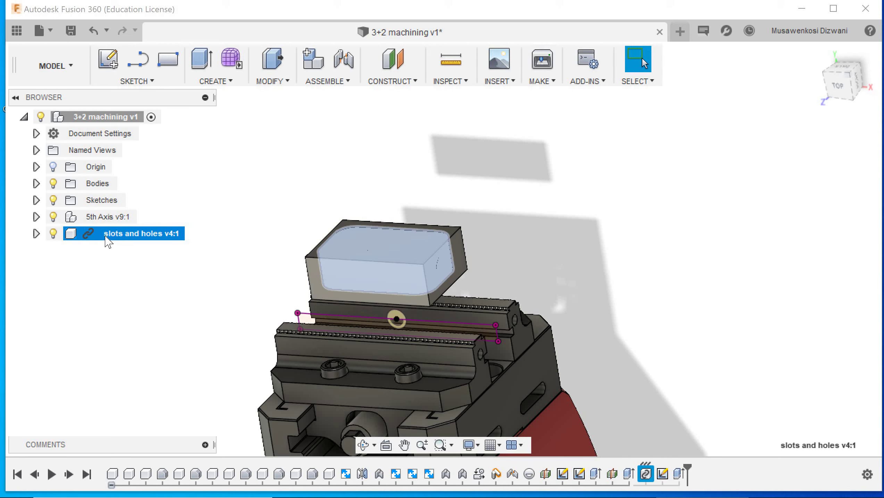
right_click(107, 237)
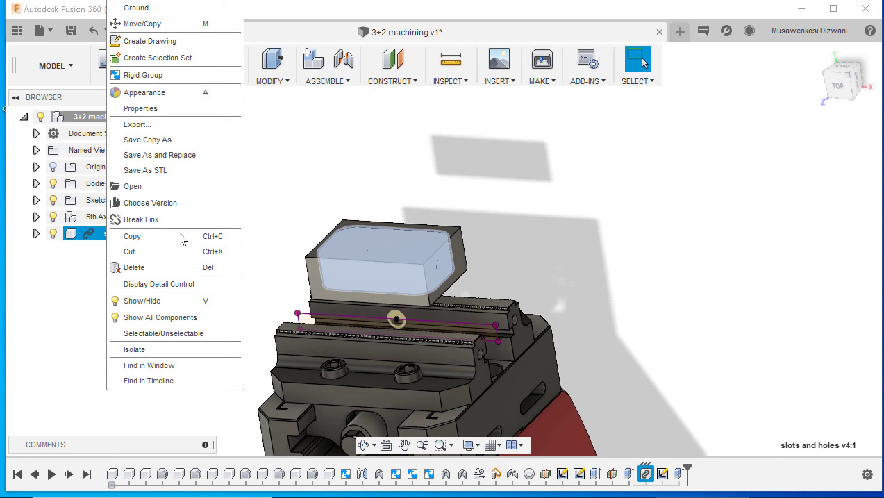
click(275, 249)
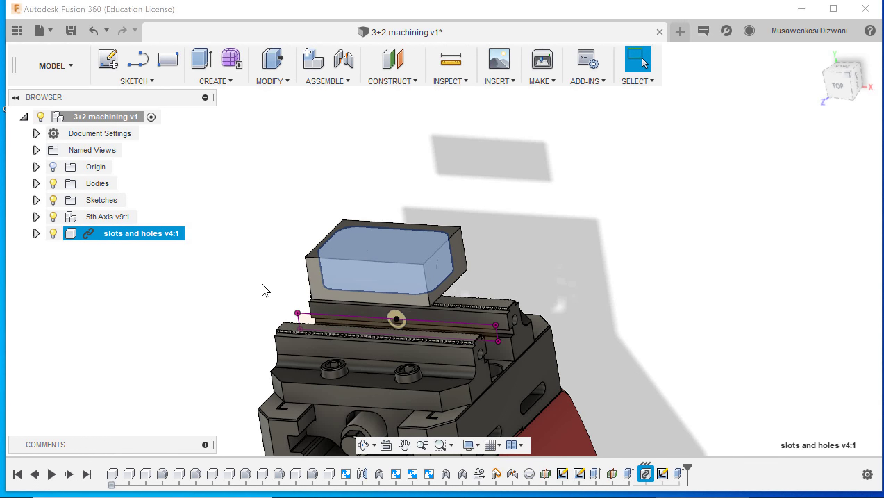
click(243, 311)
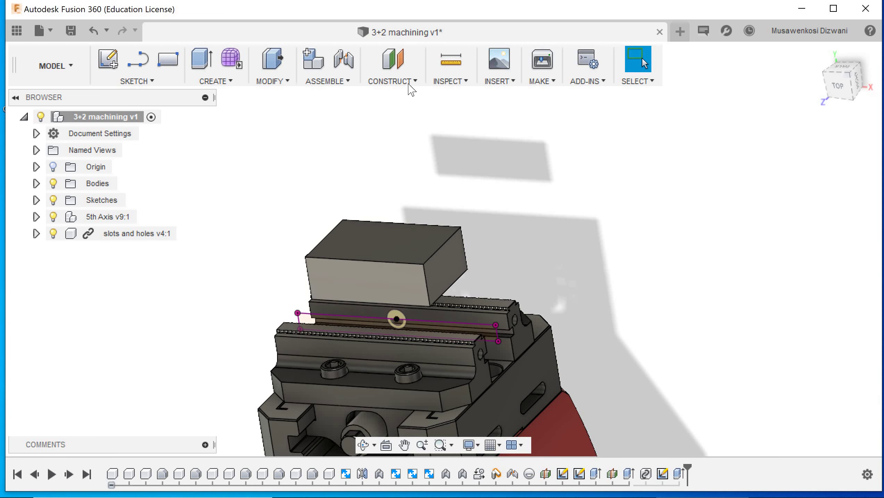
click(328, 81)
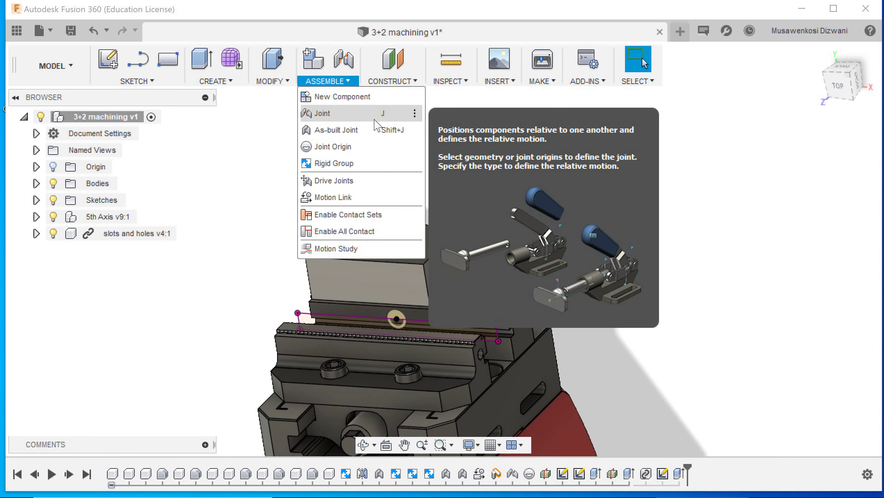
click(326, 112)
click(836, 84)
scroll(358, 288, up, 3)
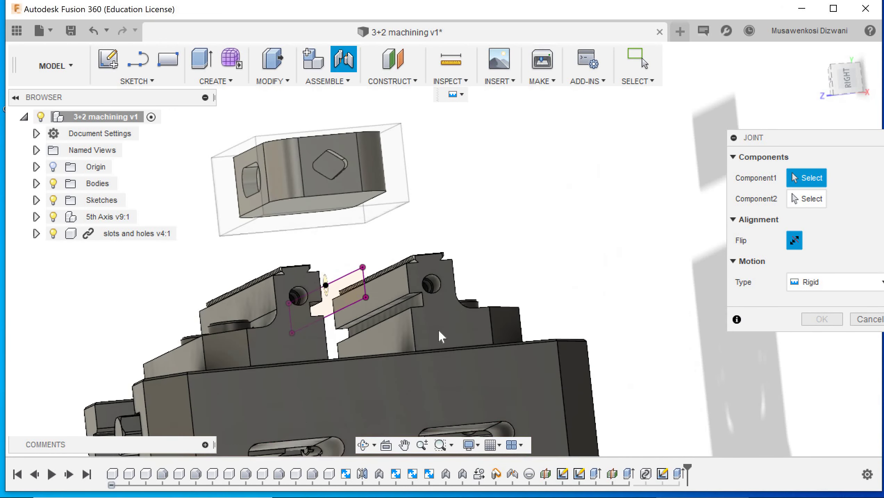
click(326, 284)
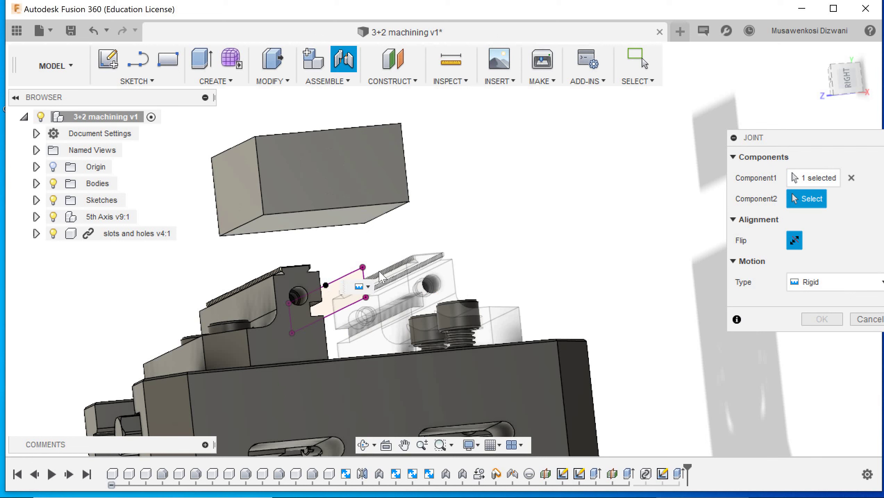
click(867, 320)
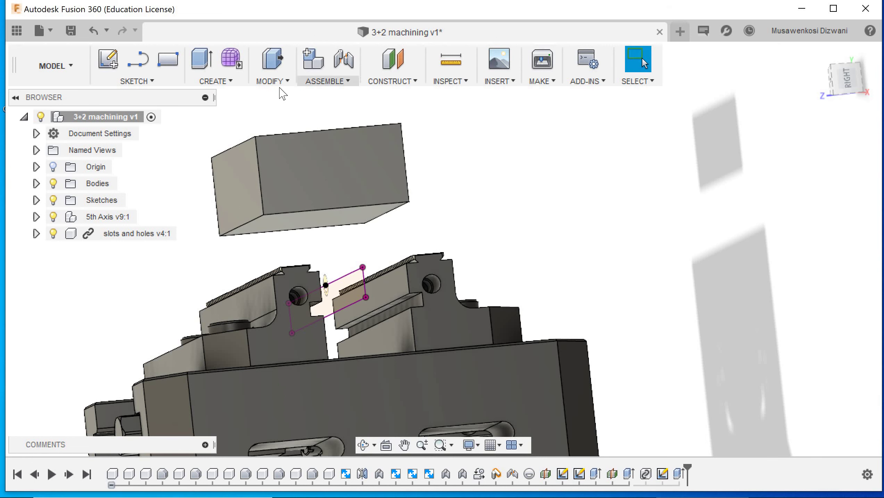
Step: Begin a joint origin of type Between two faces, using the stock's two opposite long side faces as its planes
click(328, 81)
click(335, 144)
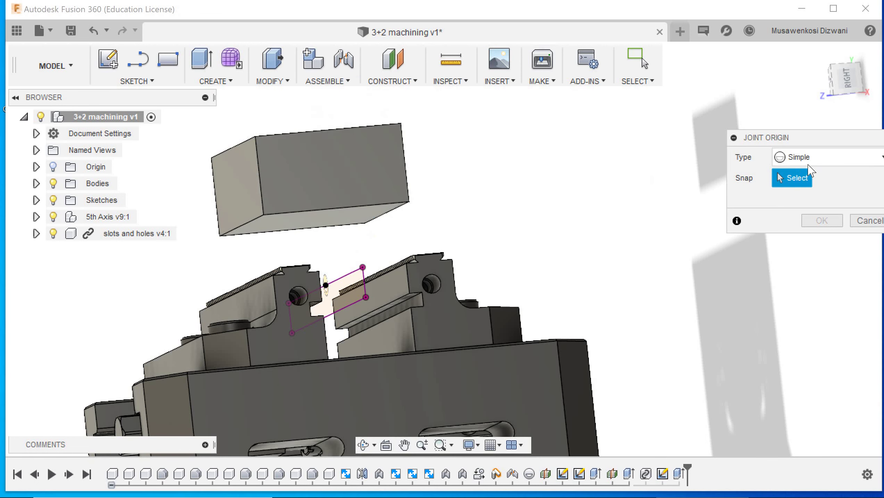
click(826, 157)
click(802, 190)
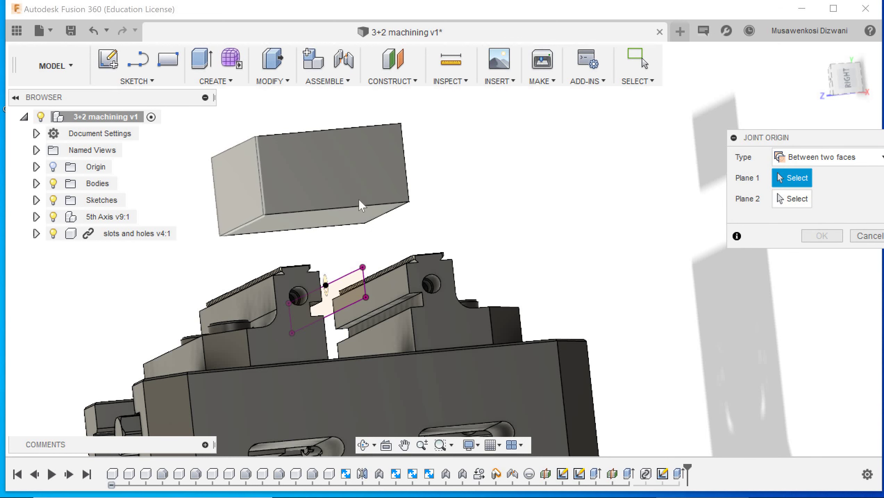
click(244, 188)
drag(816, 102, 781, 117)
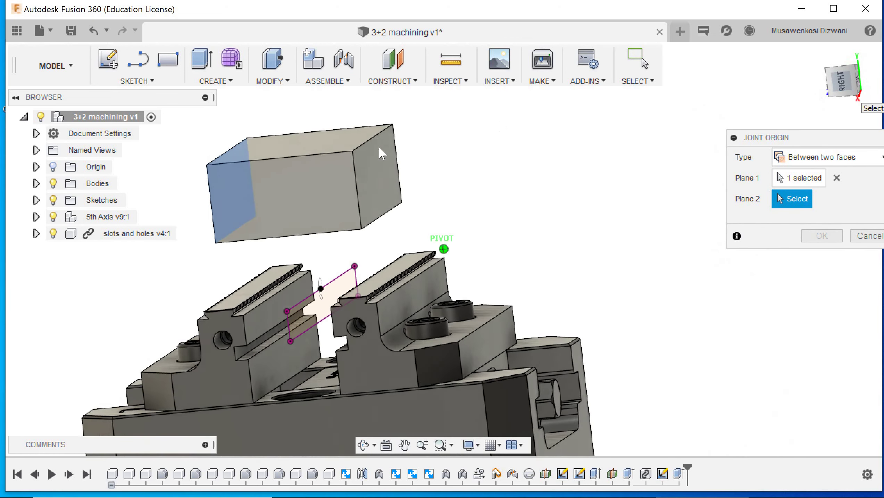
click(385, 153)
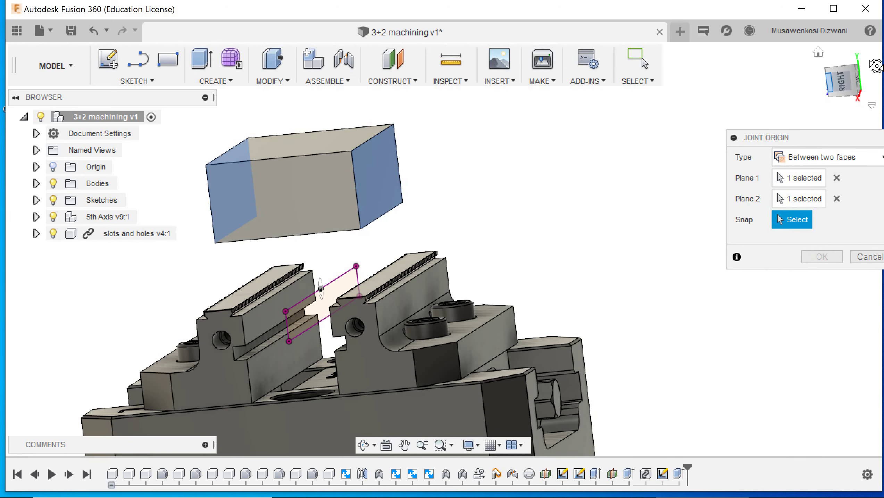
Step: Snap the joint origin to the centre of the stock's underside and create it with zero angle and offsets
mouse_move(876, 66)
mouse_down()
mouse_move(879, 45)
mouse_move(868, 66)
mouse_up()
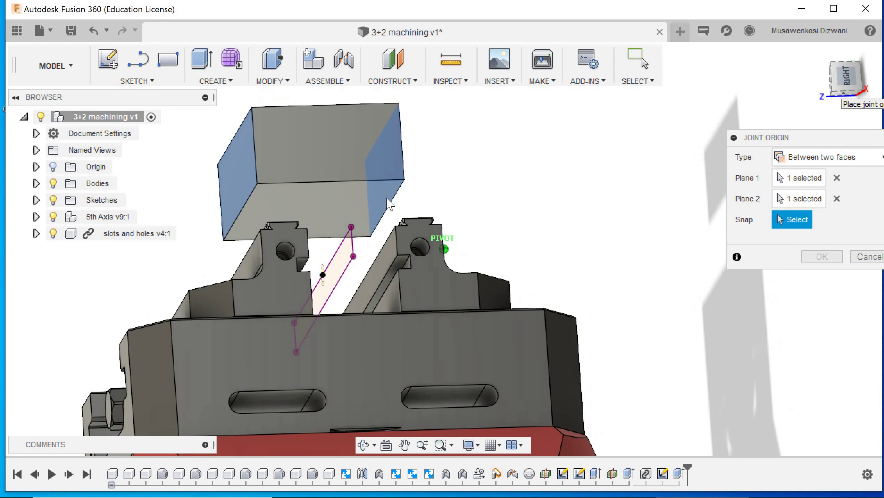
click(316, 212)
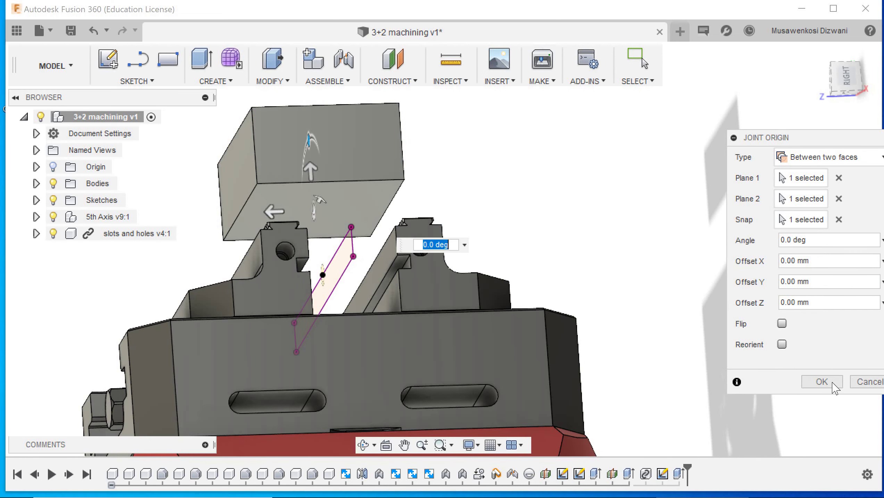
key(Return)
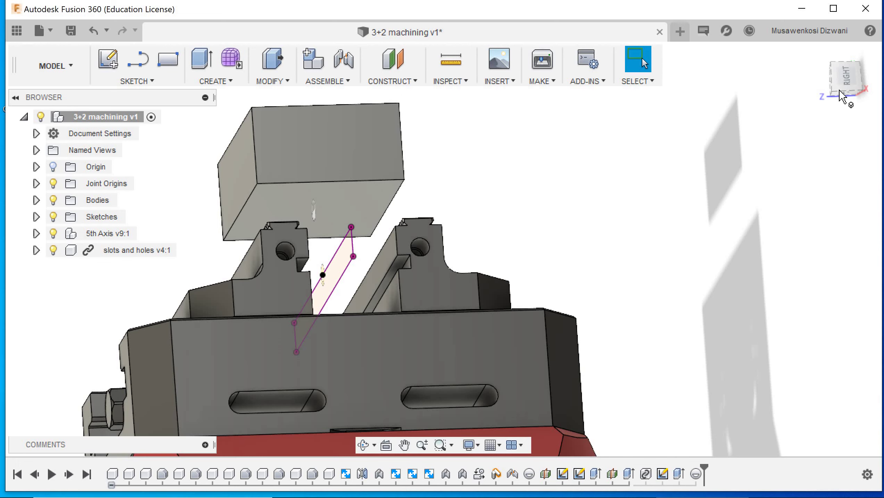
click(845, 95)
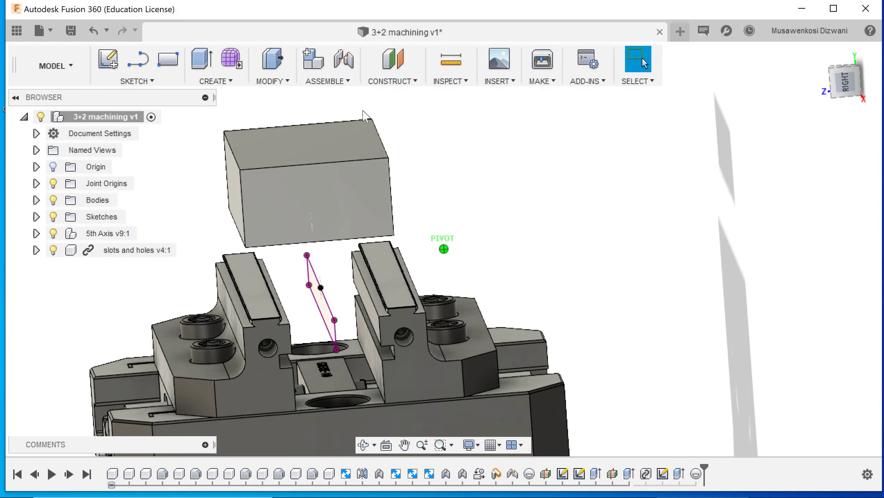
click(349, 81)
click(339, 114)
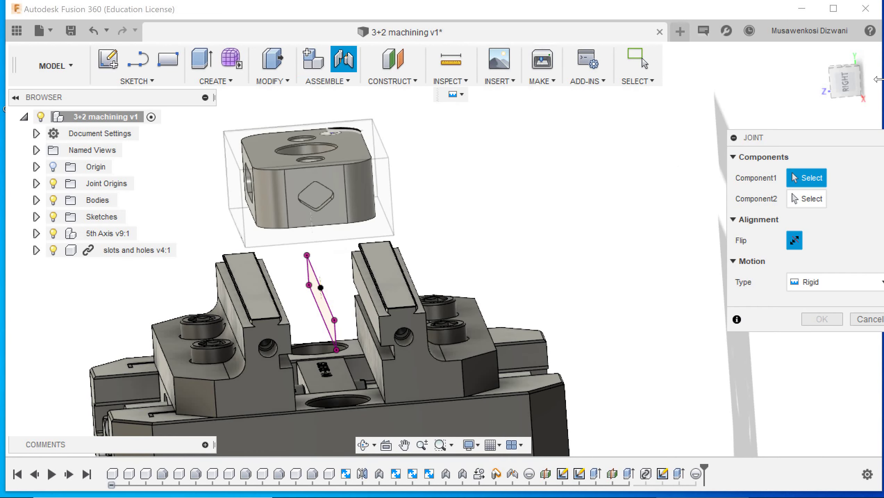
mouse_move(846, 67)
mouse_down()
mouse_move(854, 33)
mouse_move(847, 52)
mouse_up()
scroll(315, 276, up, 3)
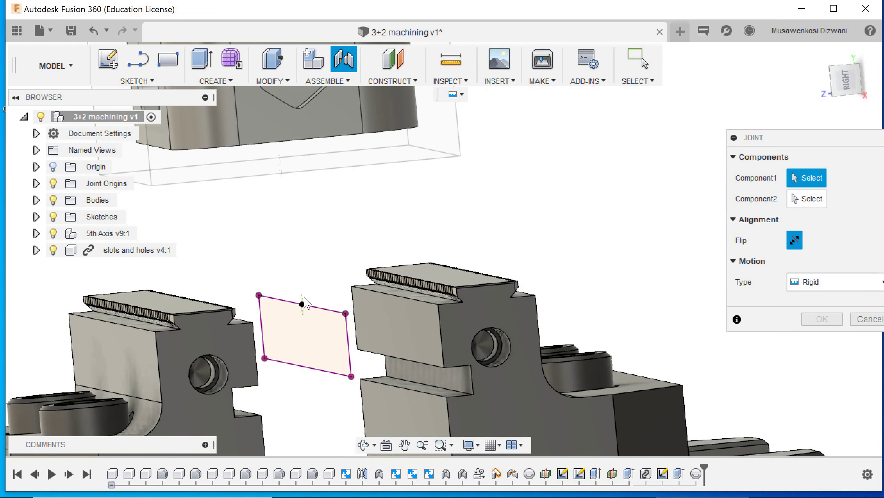
scroll(297, 316, up, 4)
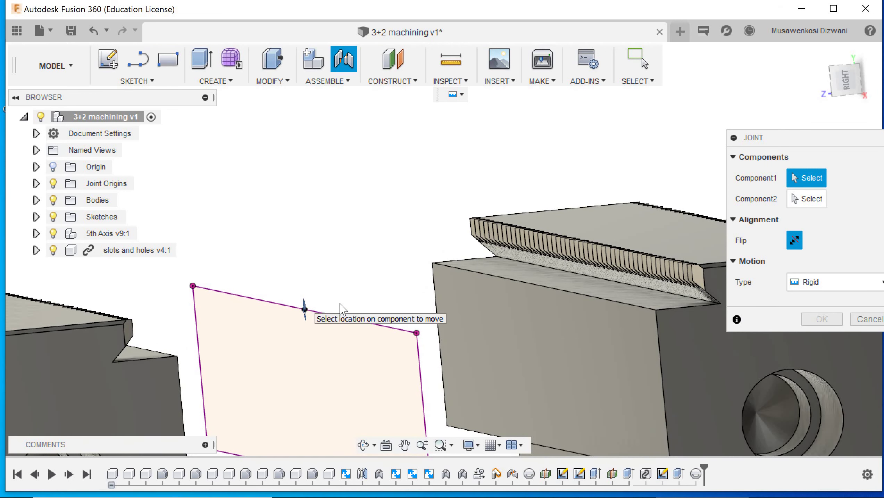
click(304, 309)
scroll(424, 278, down, 4)
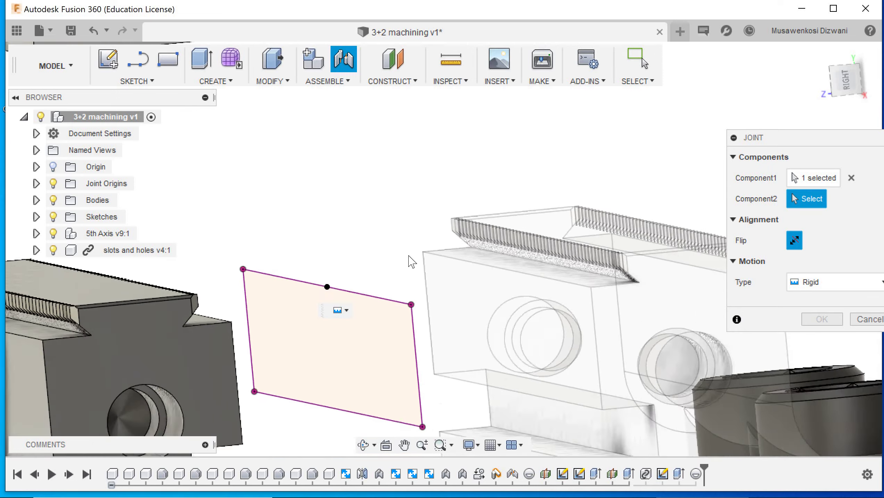
click(869, 319)
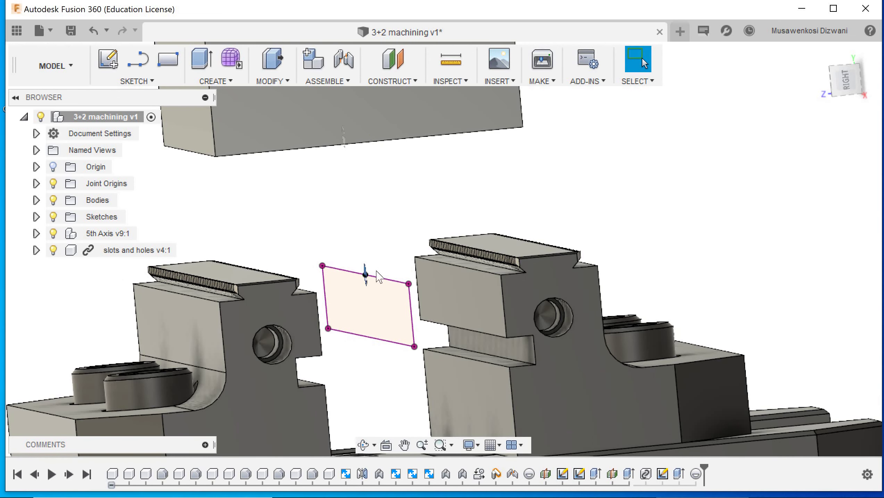
Step: Create a rigid joint from the joint origin between the vise jaws to the stock's underside joint origin, with zero angle and offsets
mouse_move(846, 79)
mouse_down()
mouse_move(867, 97)
mouse_move(815, 83)
mouse_move(841, 85)
mouse_up()
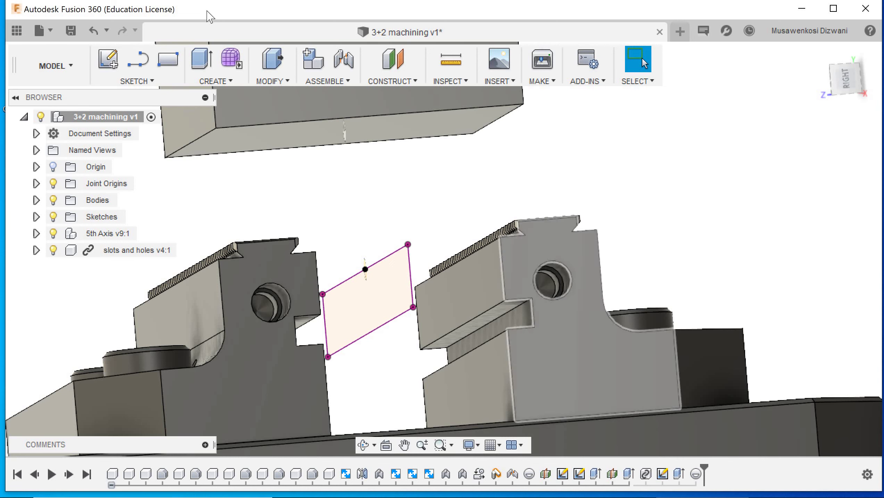
click(347, 81)
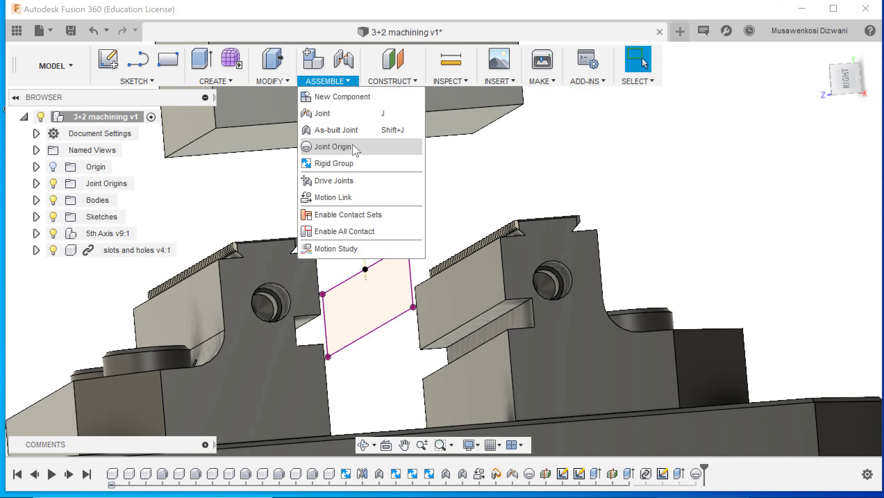
click(354, 145)
key(Escape)
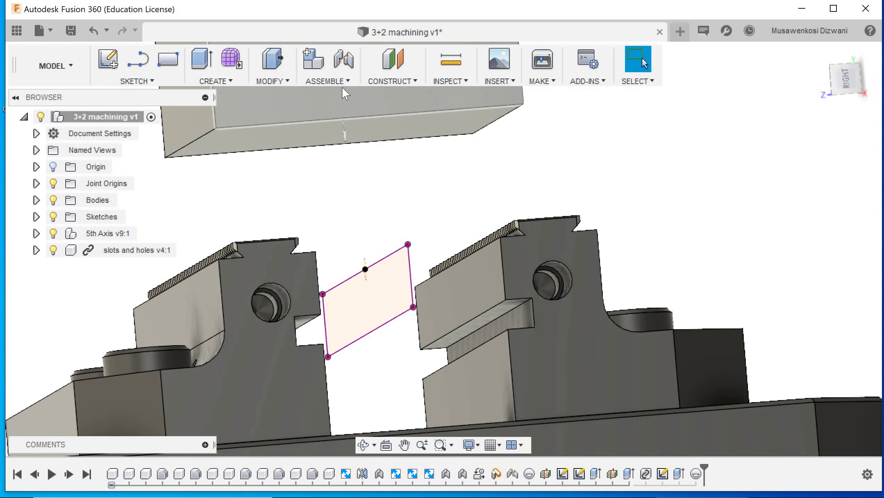
click(338, 82)
key(j)
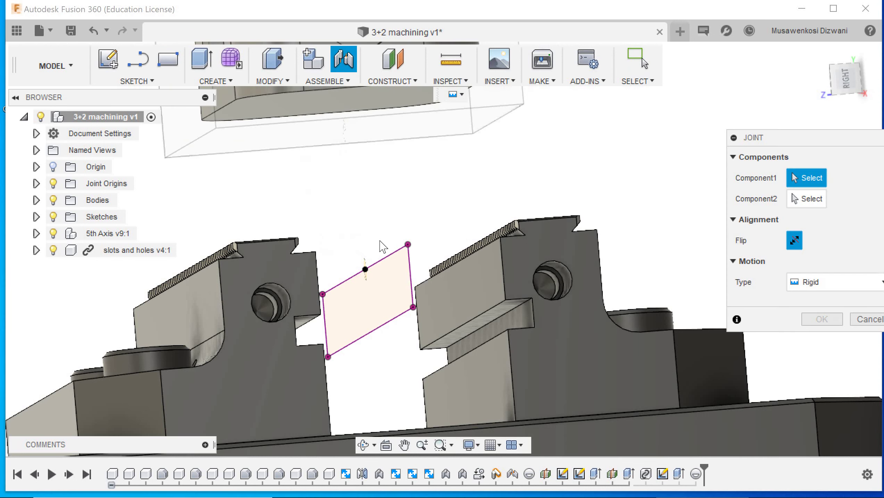
click(365, 269)
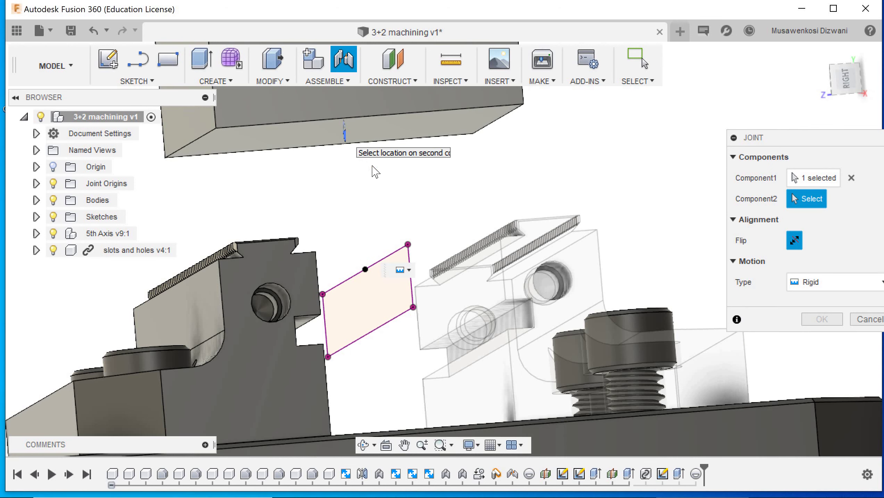
click(346, 136)
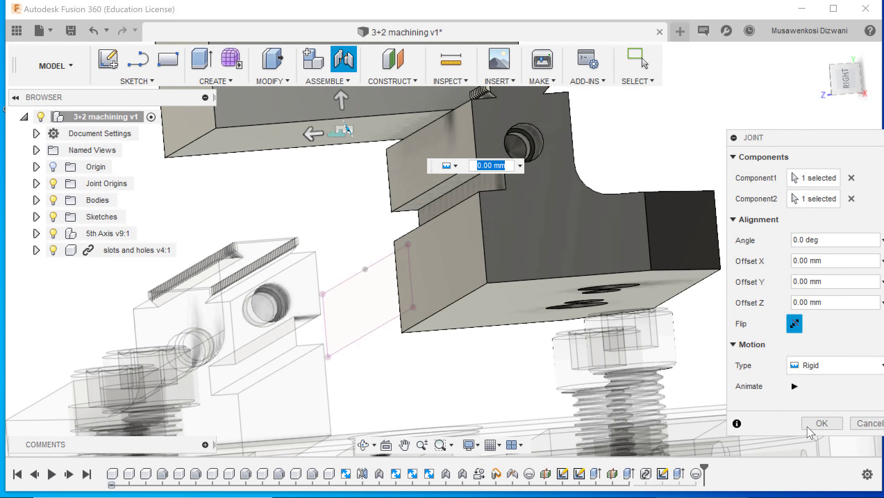
click(812, 426)
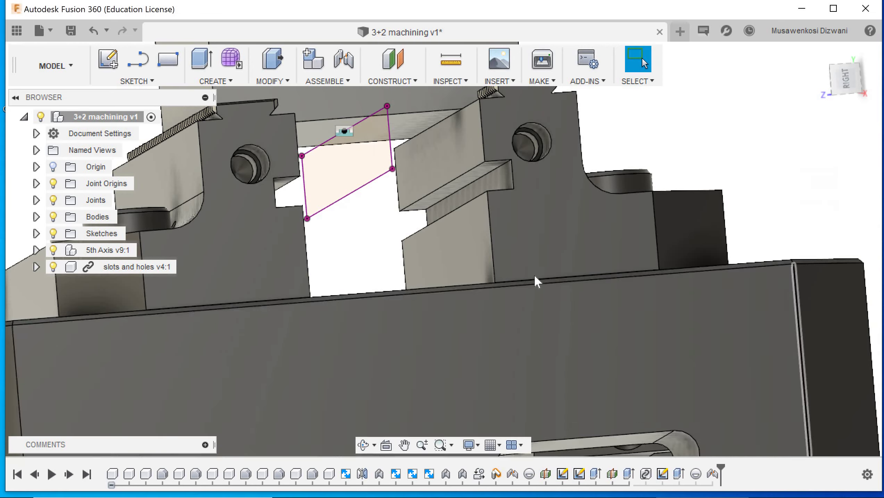
Step: Examine from several angles how the stock sits on the vise jaws and their serrated gripping edges
scroll(532, 296, down, 2)
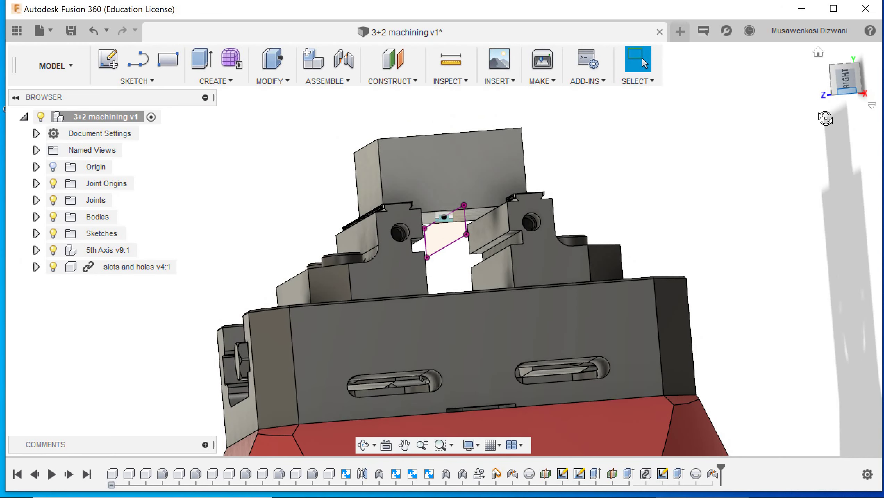
mouse_move(823, 124)
mouse_down()
mouse_move(826, 157)
mouse_move(791, 165)
mouse_move(825, 162)
mouse_up()
mouse_move(433, 300)
mouse_down()
mouse_move(411, 224)
mouse_move(473, 255)
mouse_up()
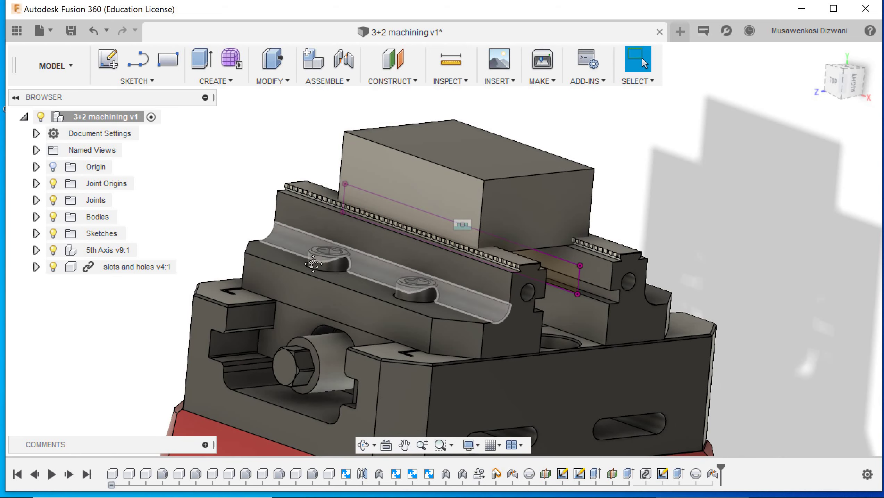
middle_drag(313, 263, 147, 217)
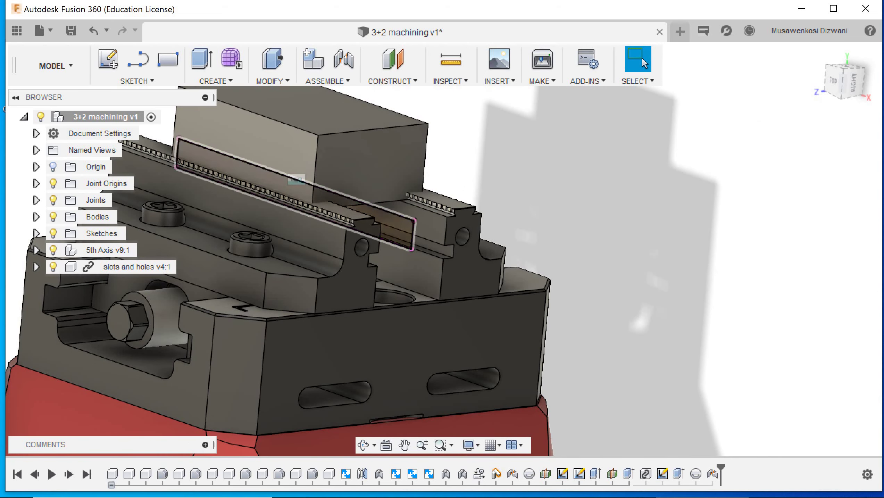
drag(817, 99, 804, 118)
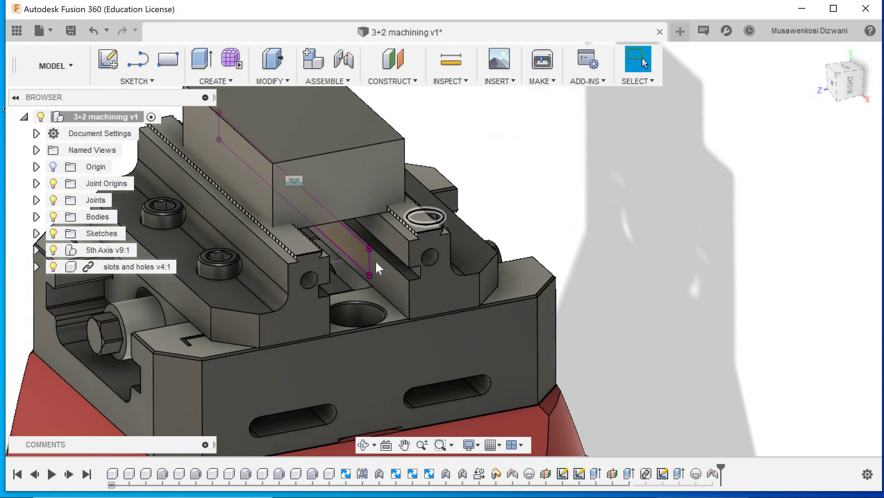
scroll(443, 251, up, 3)
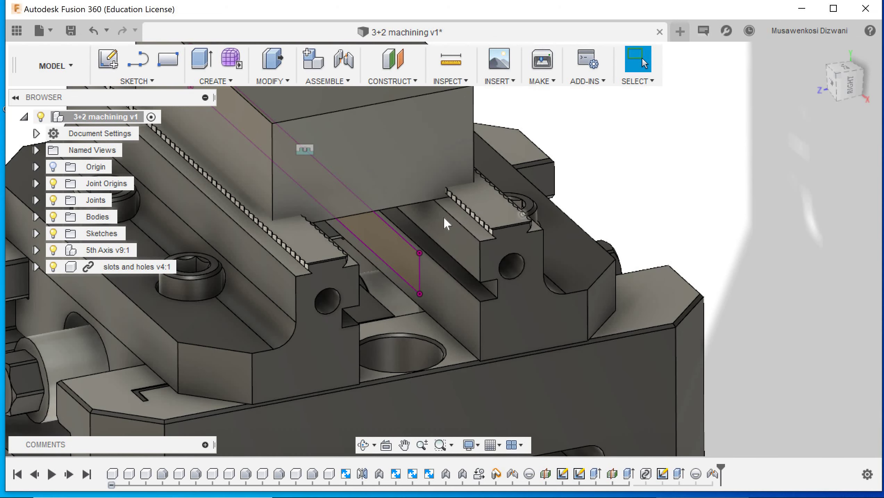
scroll(434, 250, down, 3)
middle_drag(609, 420, 581, 286)
shift+middle_drag(449, 192, 450, 93)
Step: Measure the distance between the stock's two opposite long side faces
key(i)
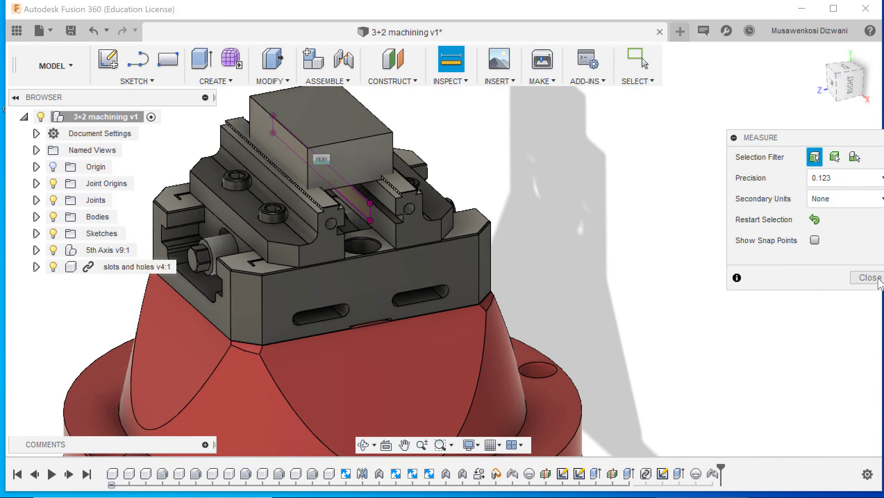
click(452, 81)
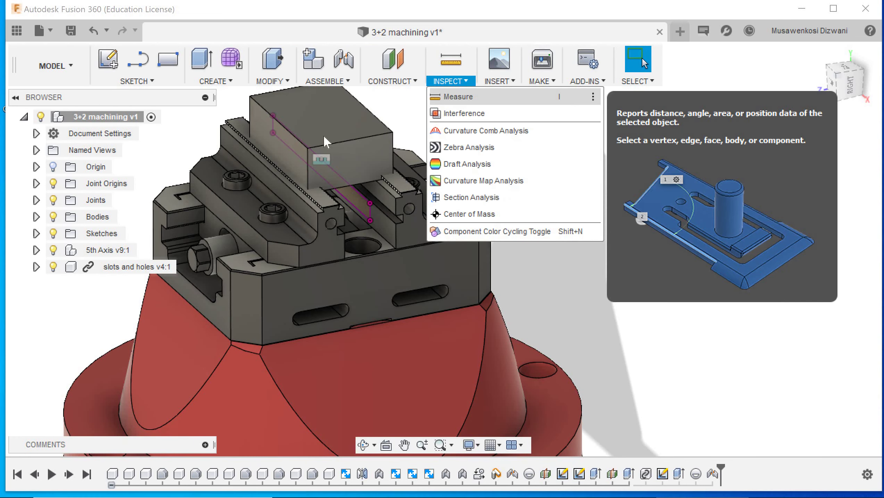
click(280, 153)
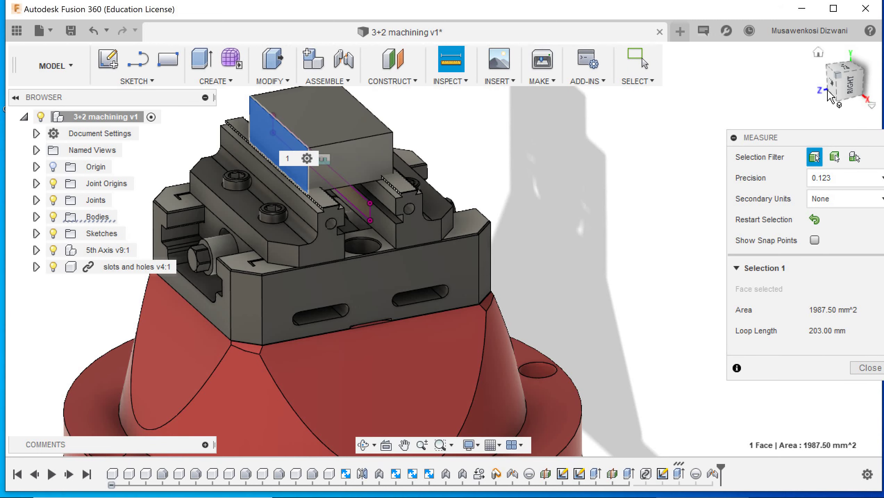
shift+middle_drag(436, 146, 382, 137)
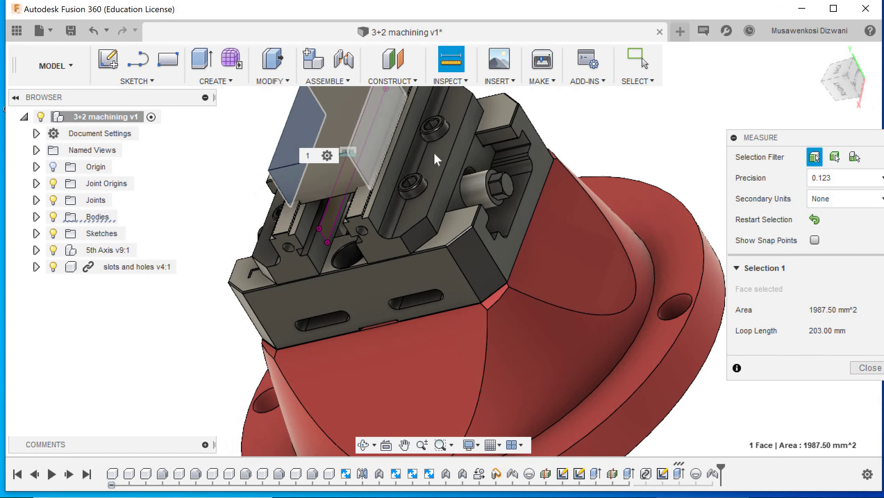
click(383, 147)
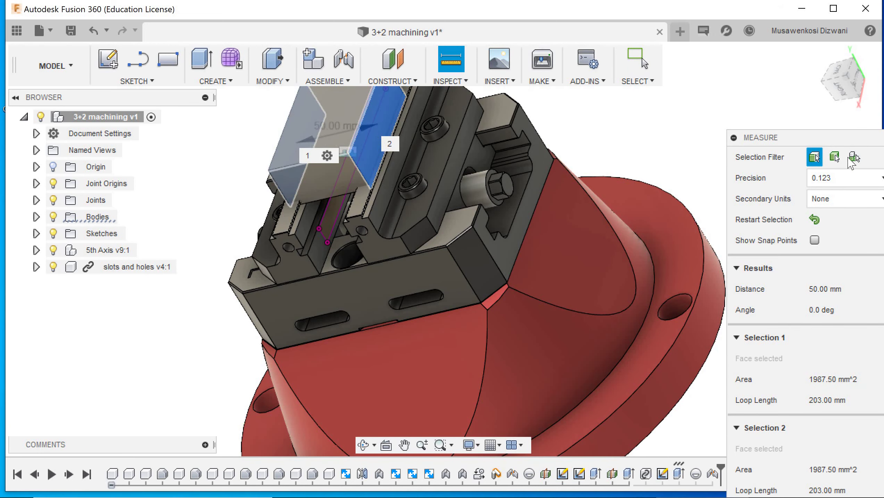
drag(862, 87, 869, 86)
shift+middle_drag(870, 86, 858, 103)
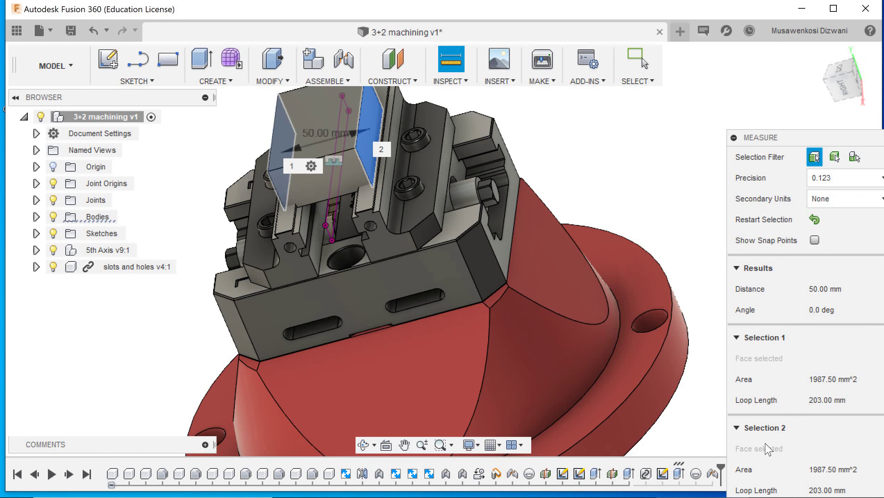
drag(789, 138, 778, 2)
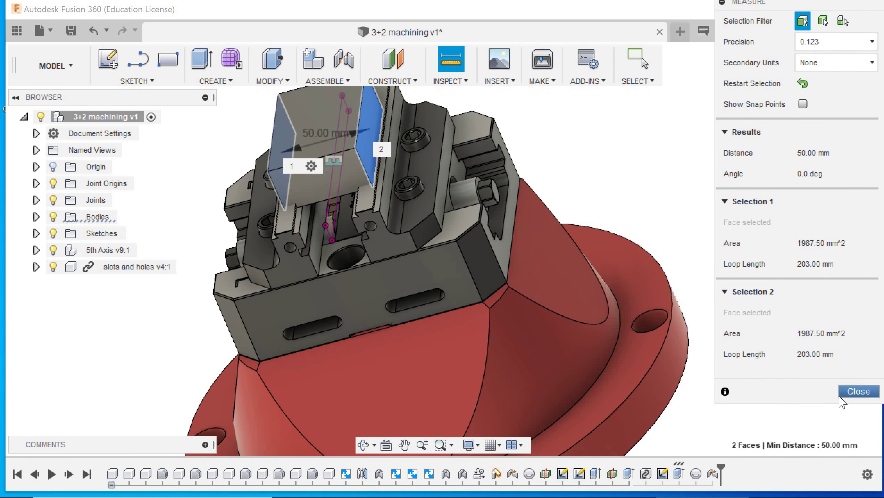
key(Escape)
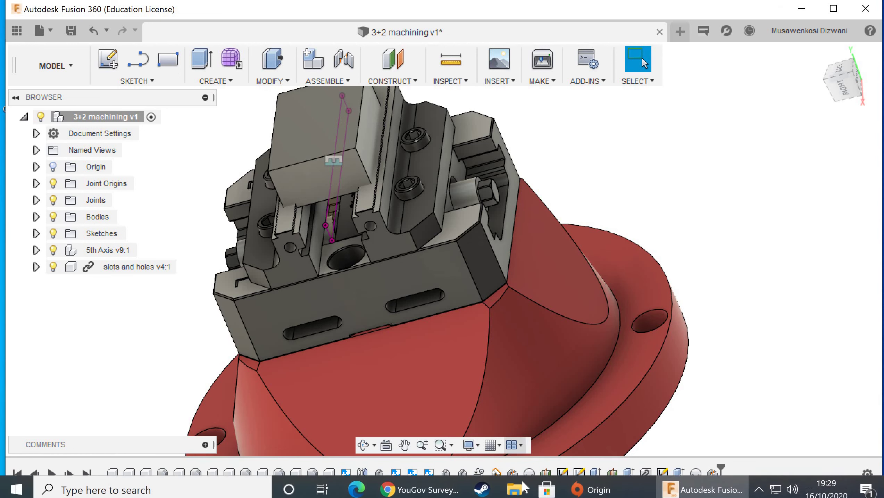
Step: Edit the rigid joint between the two vise jaws and set its Z offset to 48 mm
click(515, 475)
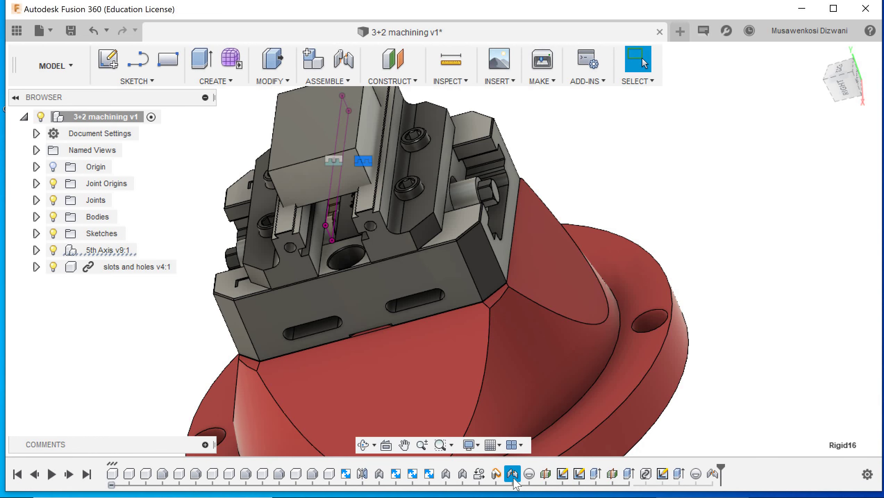
right_click(513, 473)
click(541, 388)
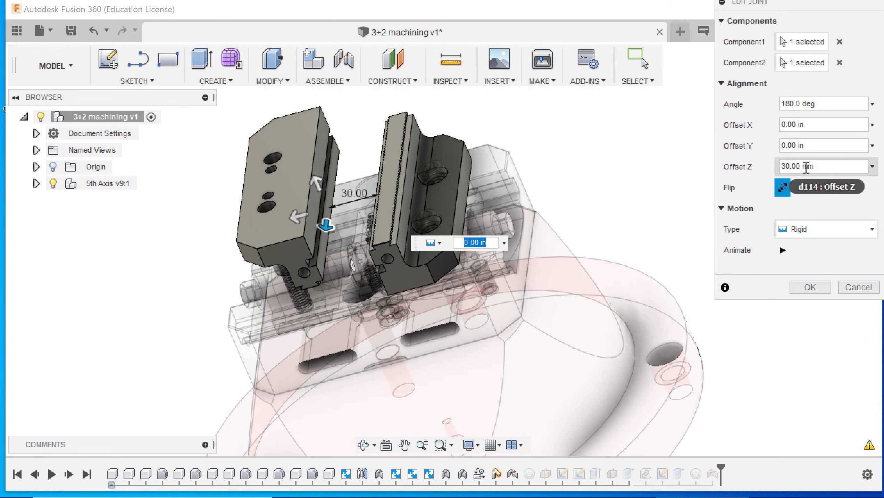
click(784, 171)
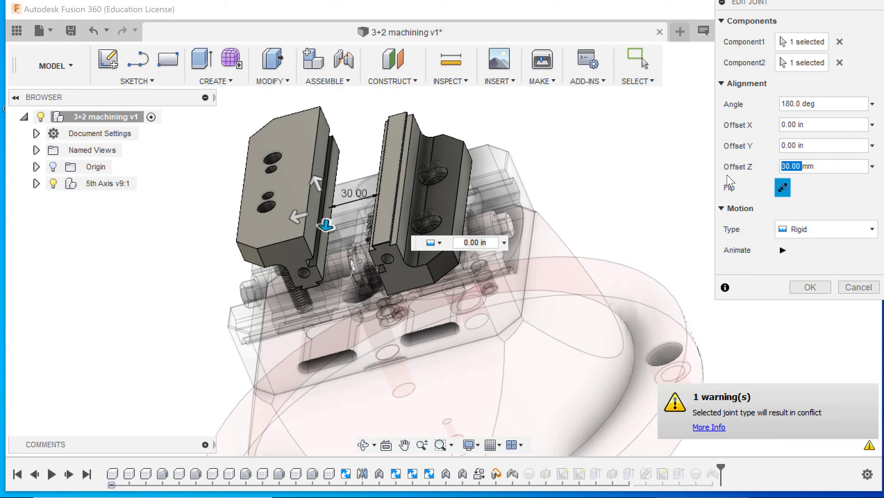
text(48)
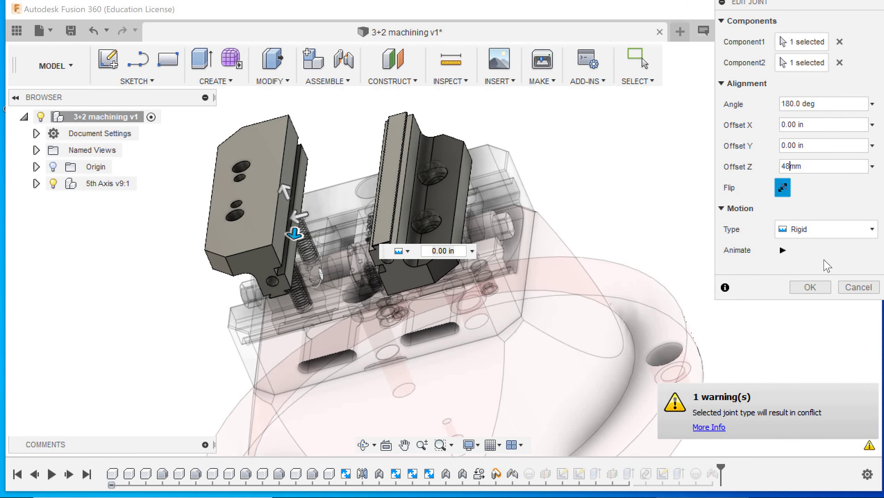
click(824, 288)
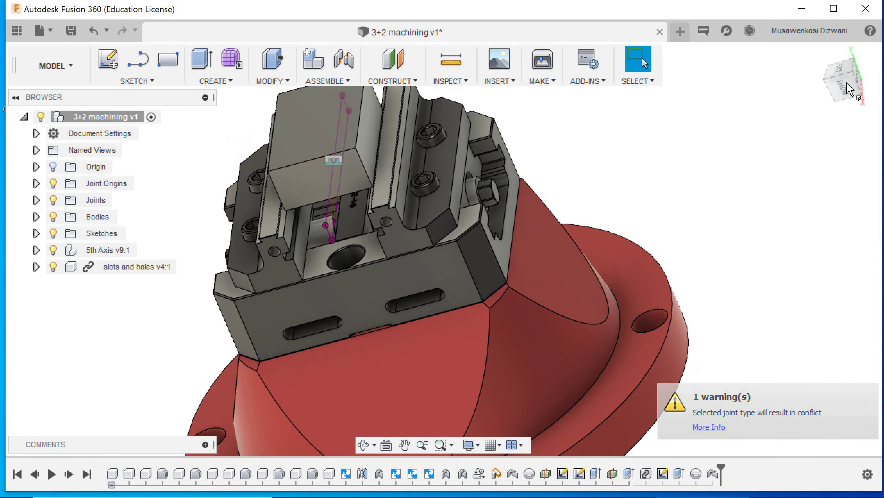
Step: Reopen the rigid joint between the vise jaws and set its Z offset to 45 mm
drag(870, 71, 857, 68)
scroll(305, 203, up, 5)
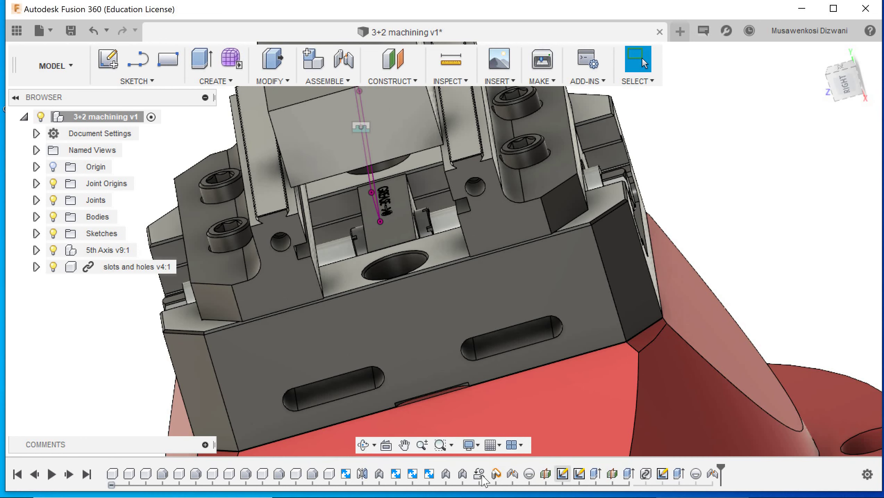
right_click(519, 480)
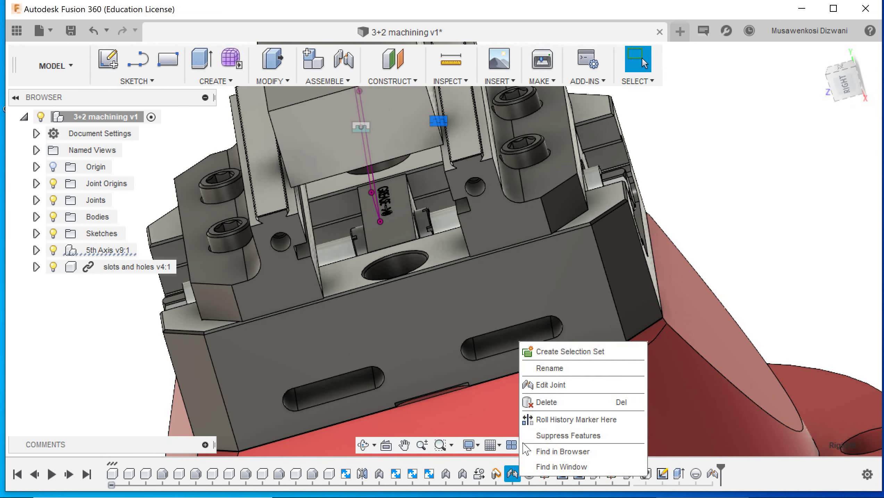
click(530, 386)
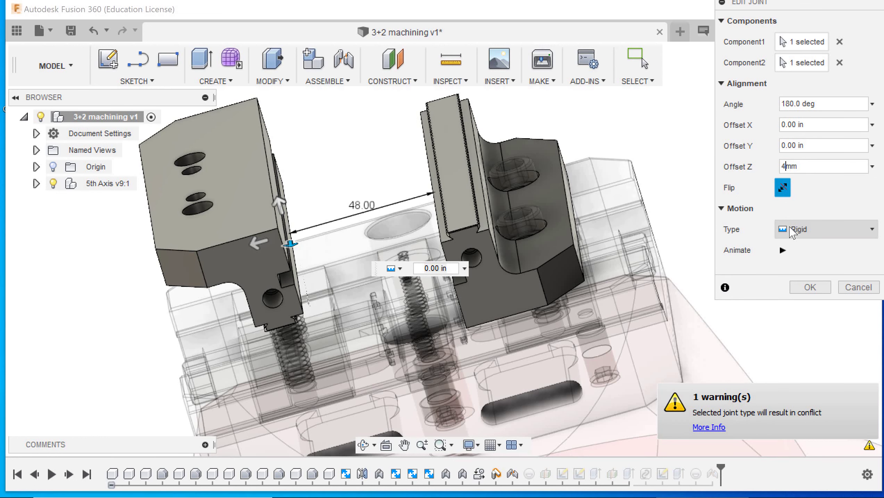
text(45)
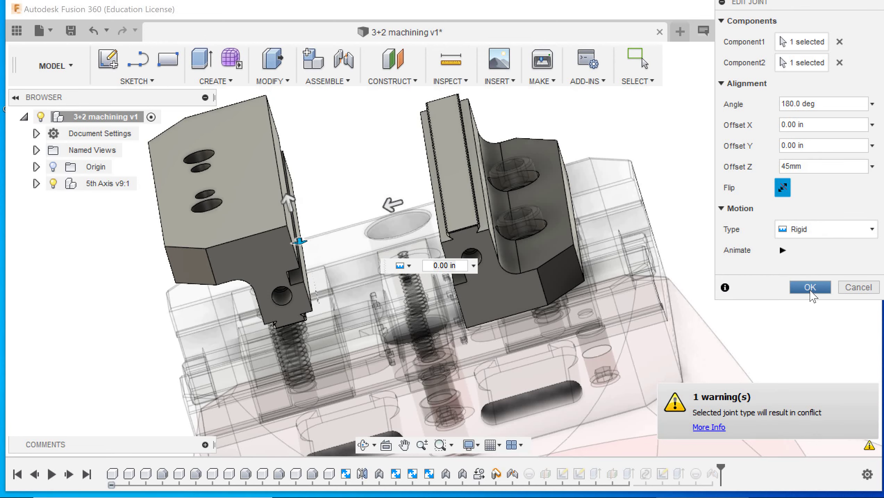
click(809, 287)
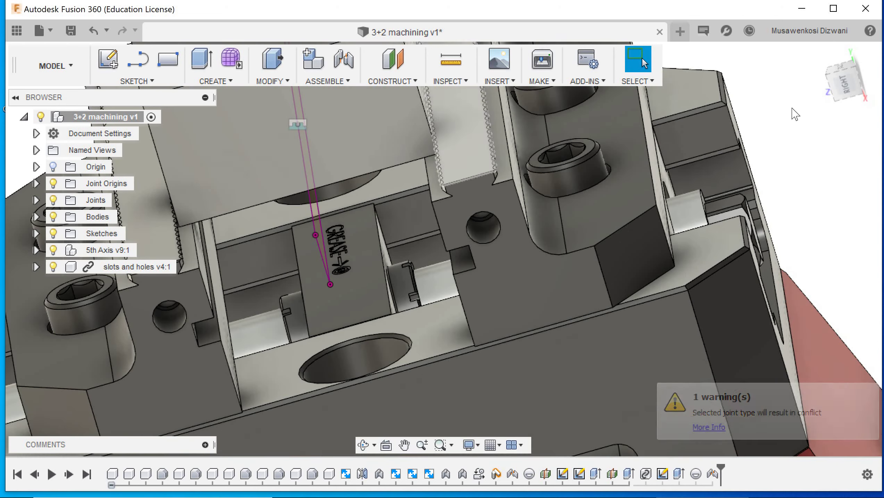
Step: Edit the rigid joint between the two vise jaws again and set its Z offset to 43 mm
shift+middle_drag(796, 114, 725, 181)
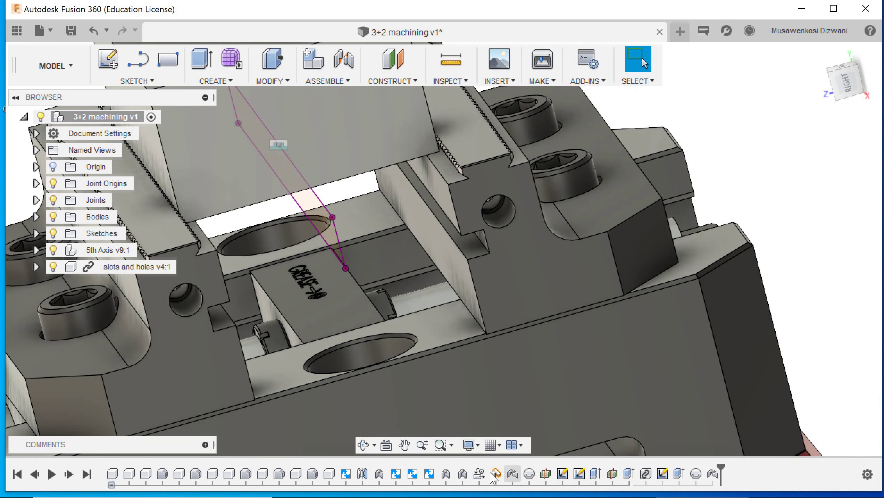
right_click(513, 473)
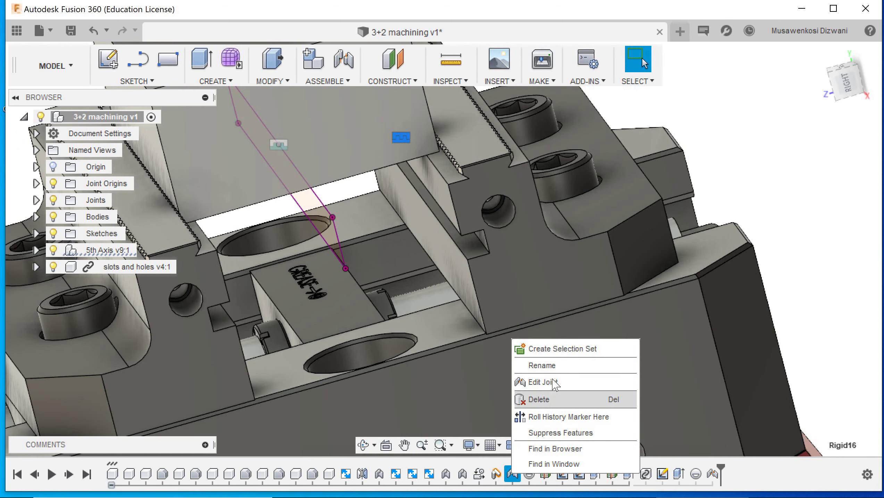
click(543, 382)
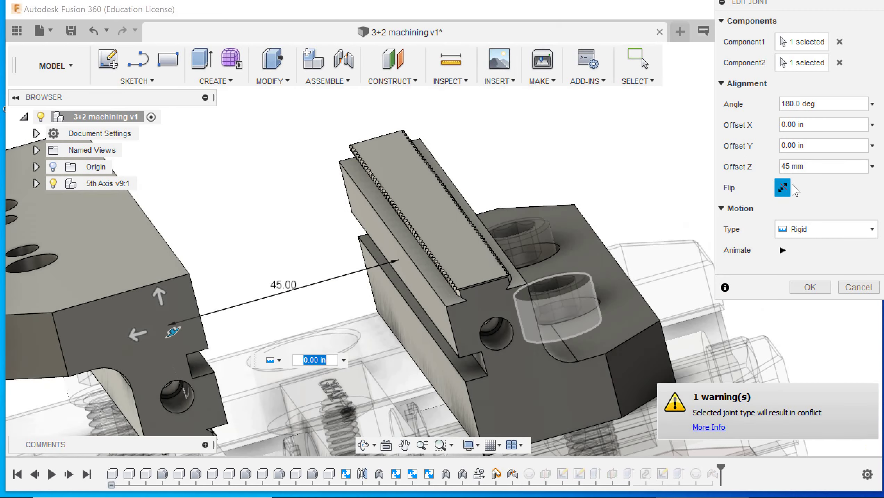
drag(787, 167, 790, 167)
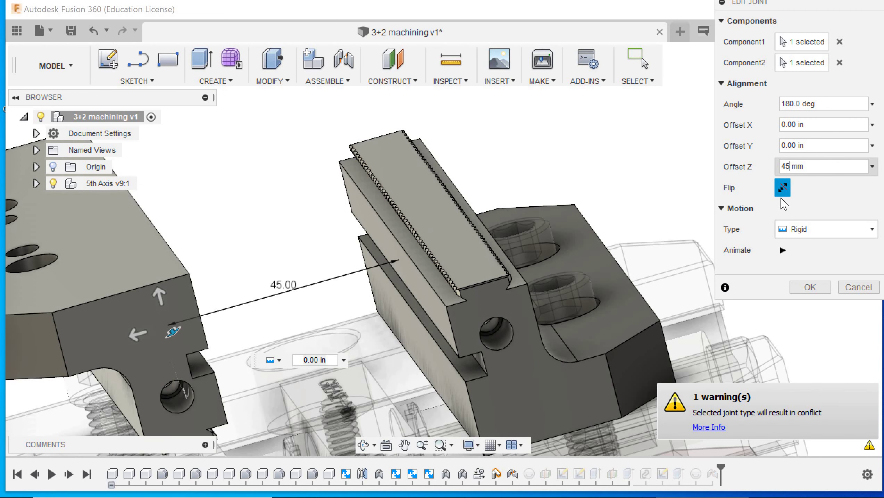
text(3)
key(Tab)
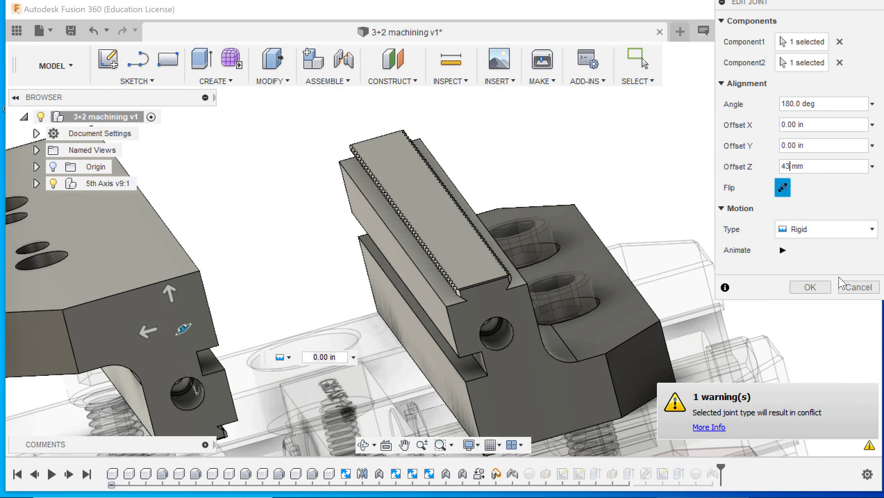
click(823, 287)
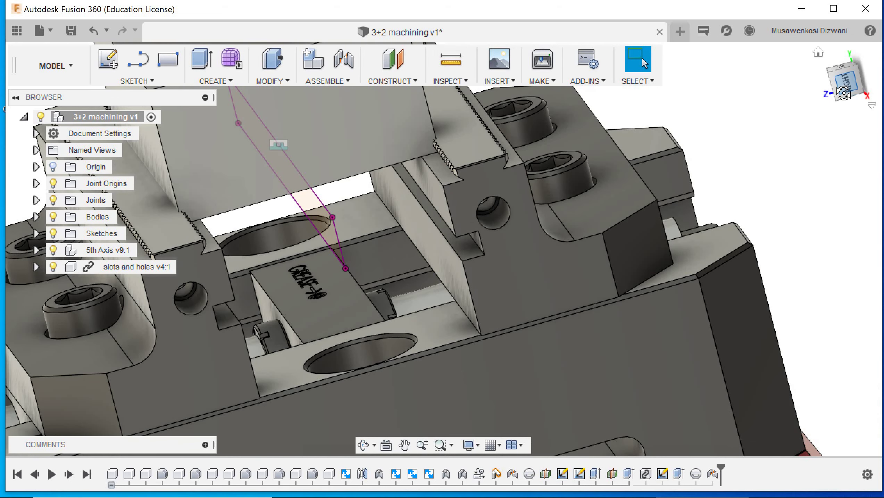
drag(844, 94, 850, 90)
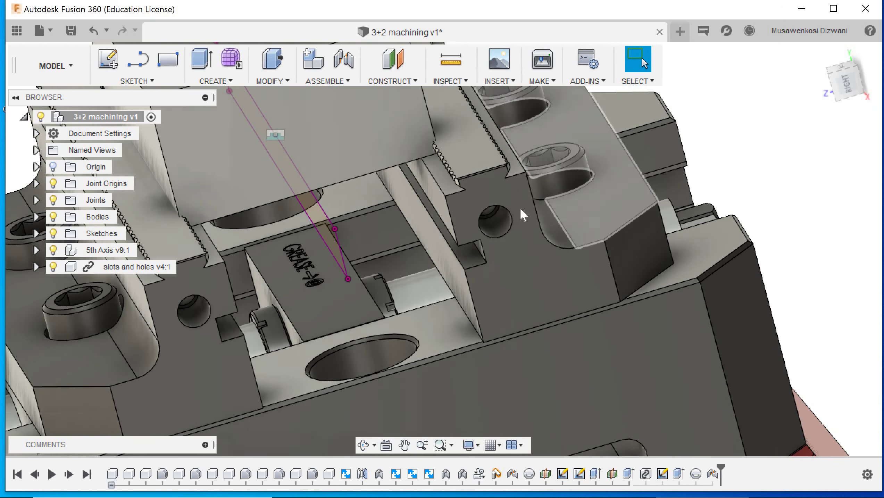
Step: Measure the distance between the stock's end face and the matching end face of the vise jaw
scroll(519, 216, down, 8)
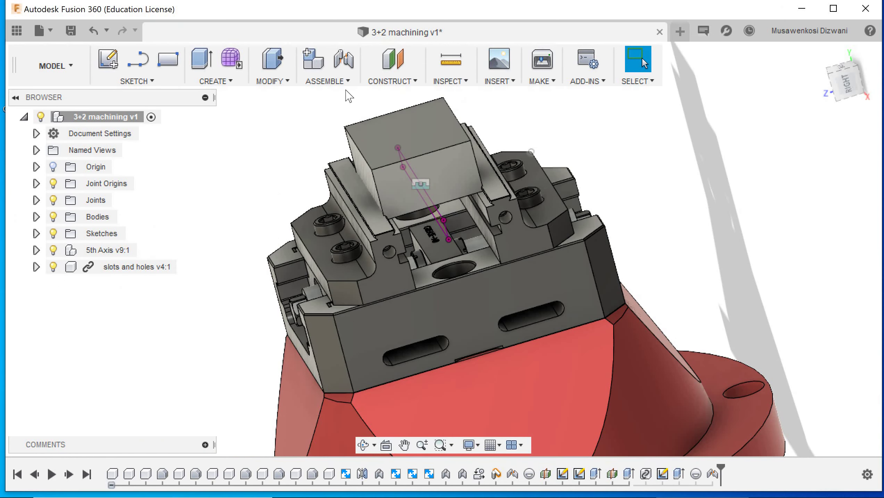
click(448, 81)
click(454, 93)
click(455, 183)
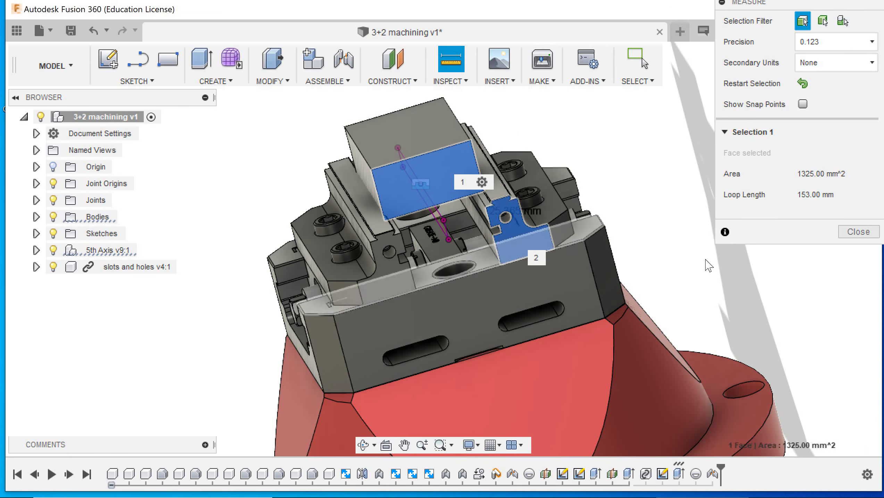
click(529, 252)
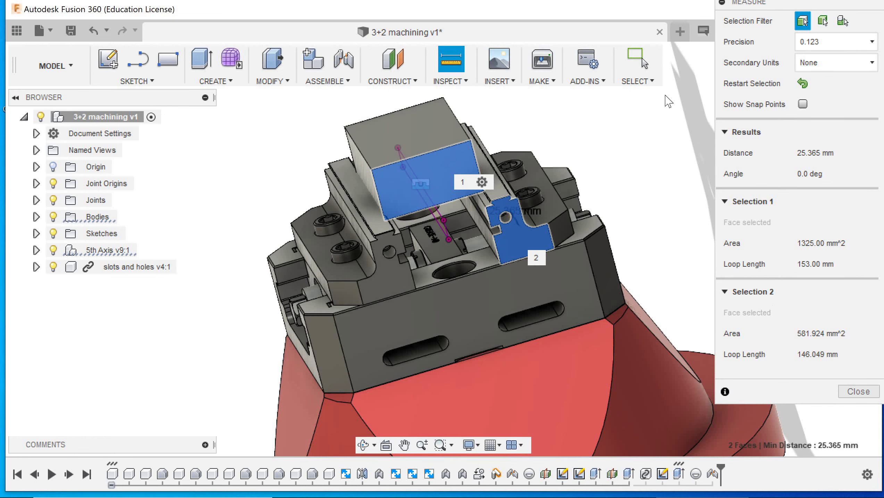
drag(797, 86, 798, 113)
mouse_move(855, 88)
mouse_down()
mouse_move(14, 69)
mouse_move(147, 105)
mouse_move(185, 129)
mouse_move(226, 105)
mouse_up()
drag(455, 231, 449, 249)
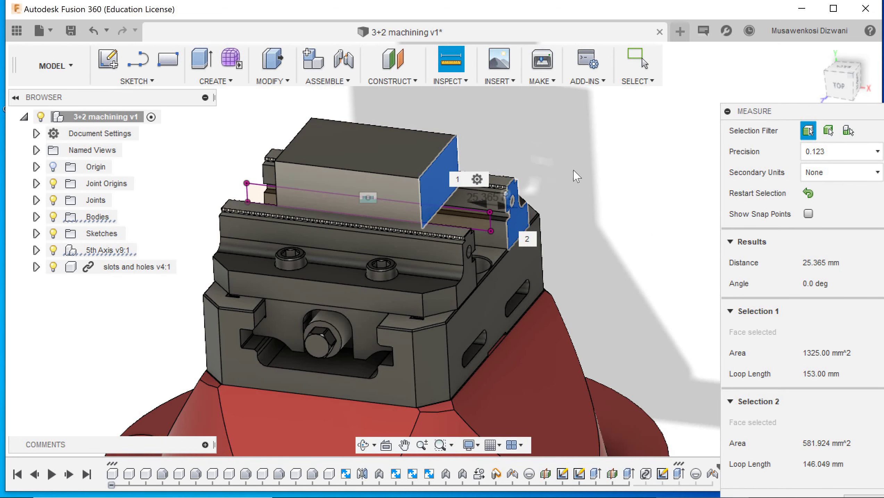
Step: Measure the same stock-to-jaw distance at the opposite end of the vise to check that the stock is centred
mouse_move(846, 81)
mouse_down()
mouse_move(408, 82)
mouse_move(420, 84)
mouse_up()
click(451, 81)
click(457, 97)
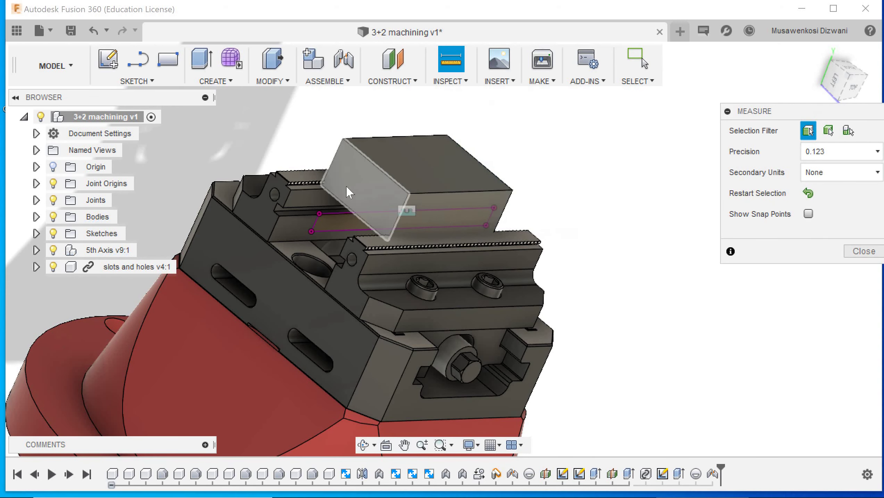
click(343, 197)
click(252, 214)
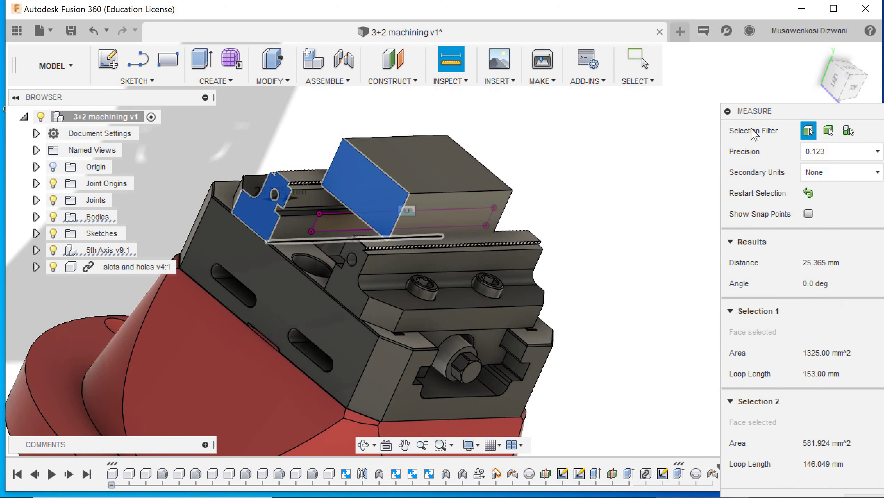
drag(857, 76, 826, 77)
click(511, 210)
click(636, 244)
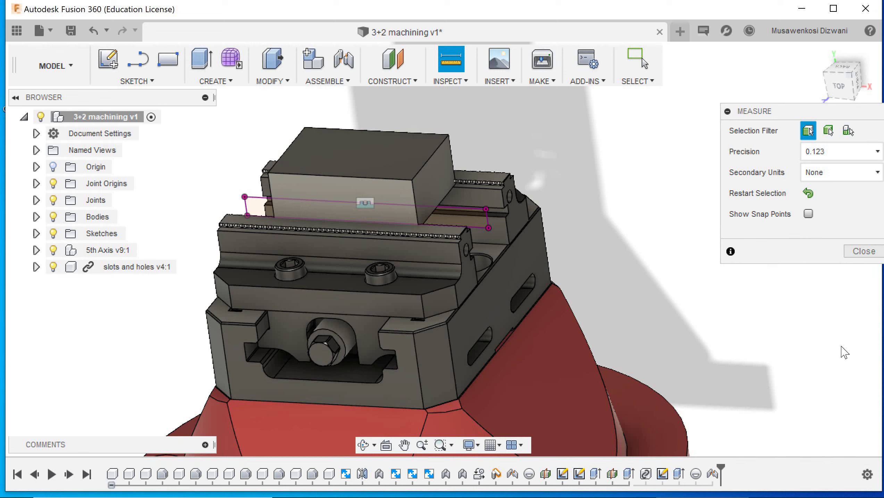
key(Escape)
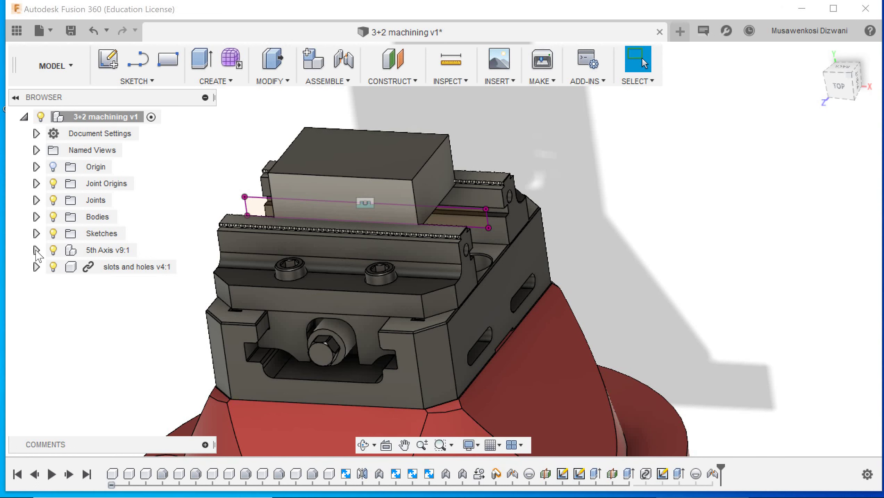
Step: Hide the sketches of the 5th Axis component, inspect the jaws from the side, and show the sketches again
click(35, 250)
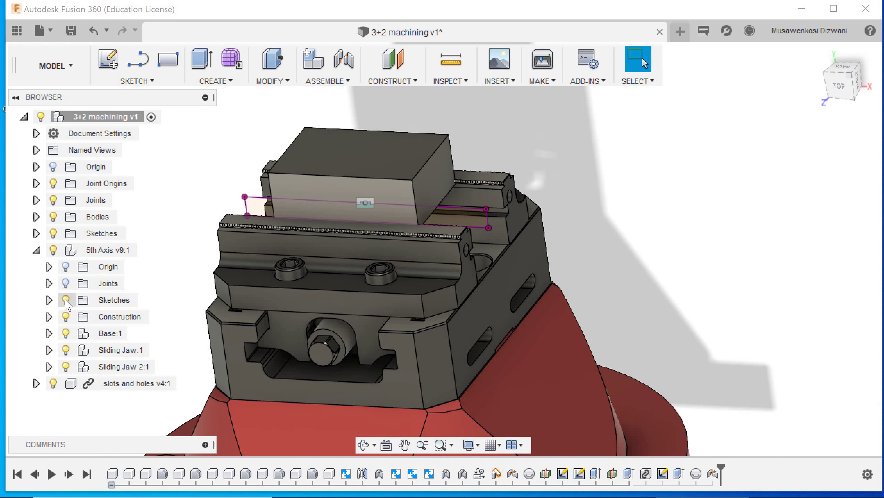
click(66, 300)
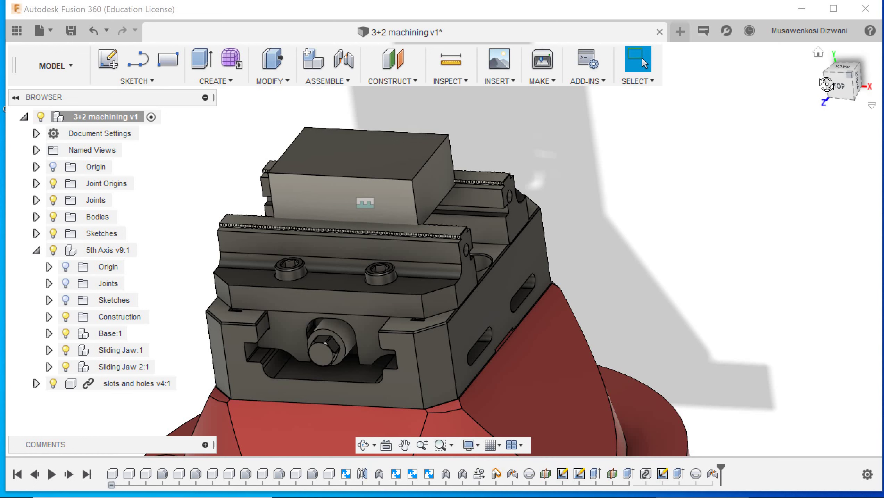
drag(825, 84, 848, 76)
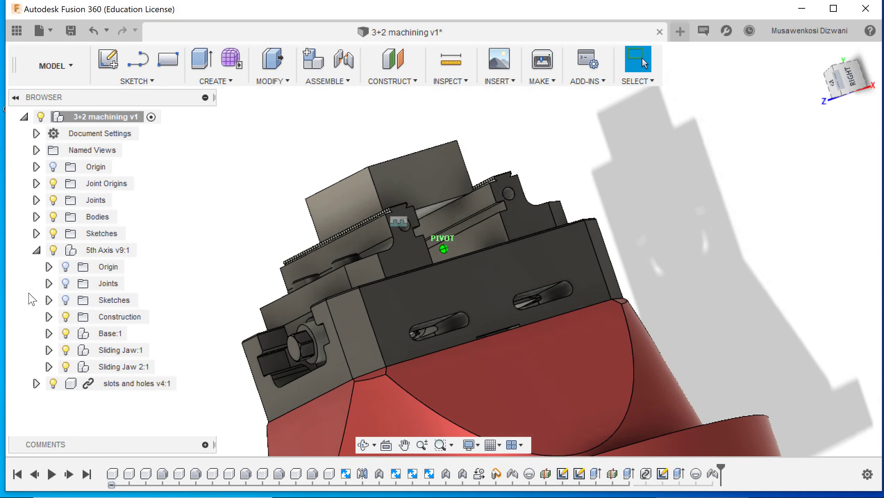
click(66, 300)
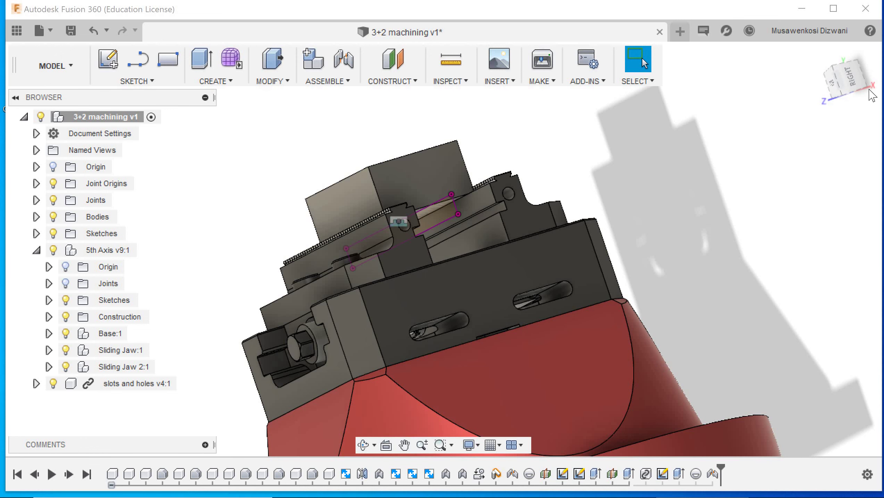
Step: Switch to the Manufacture workspace with the whole vise and stock in view
drag(850, 87, 814, 95)
shift+middle_drag(3, 168, 21, 105)
click(55, 66)
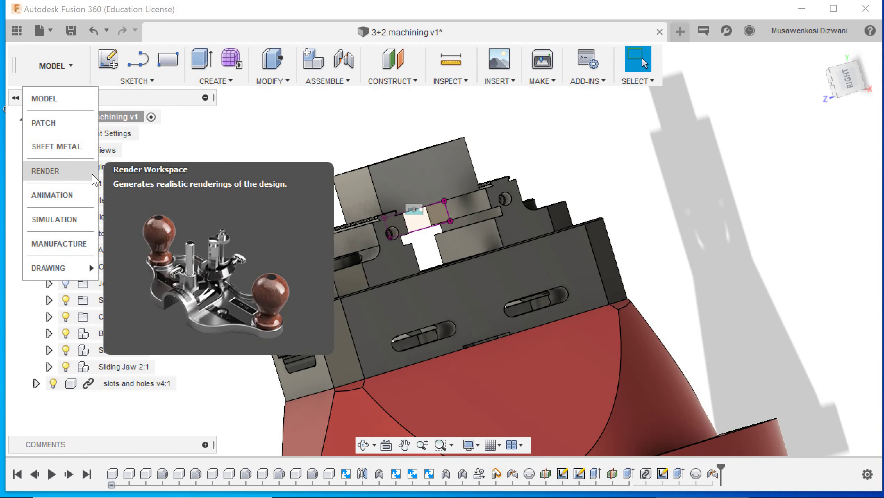
click(70, 244)
scroll(505, 305, down, 5)
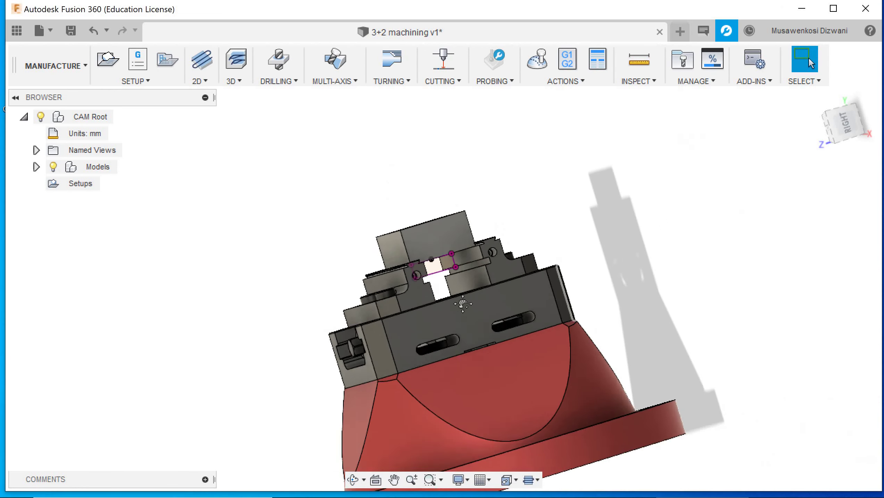
middle_drag(841, 184, 826, 120)
drag(734, 170, 749, 186)
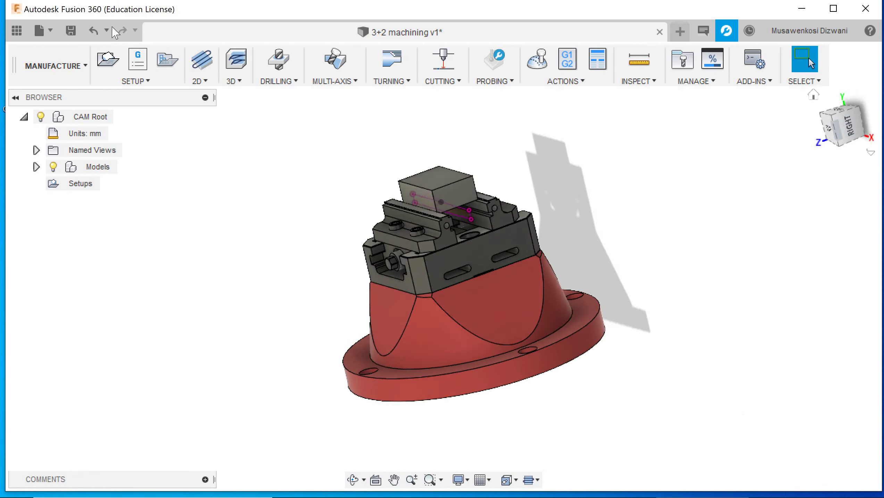
Step: Create a milling setup and select the stock block held in the vise as its model body
click(109, 59)
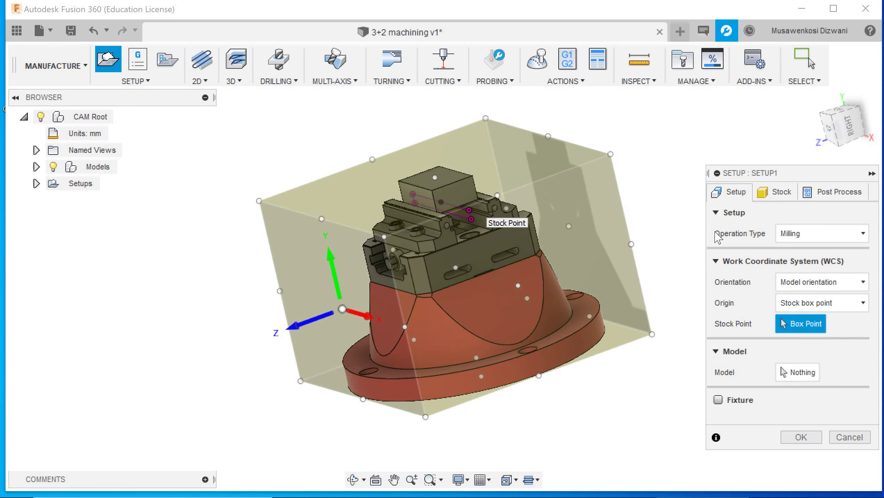
click(802, 373)
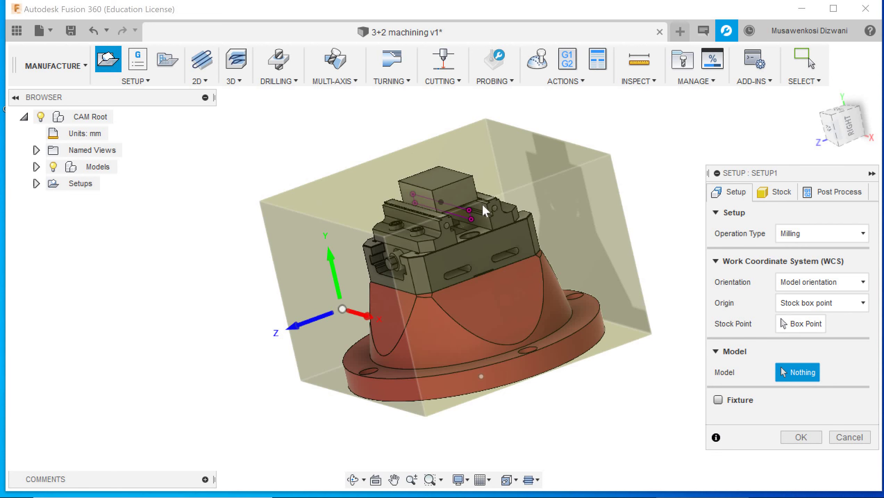
click(461, 195)
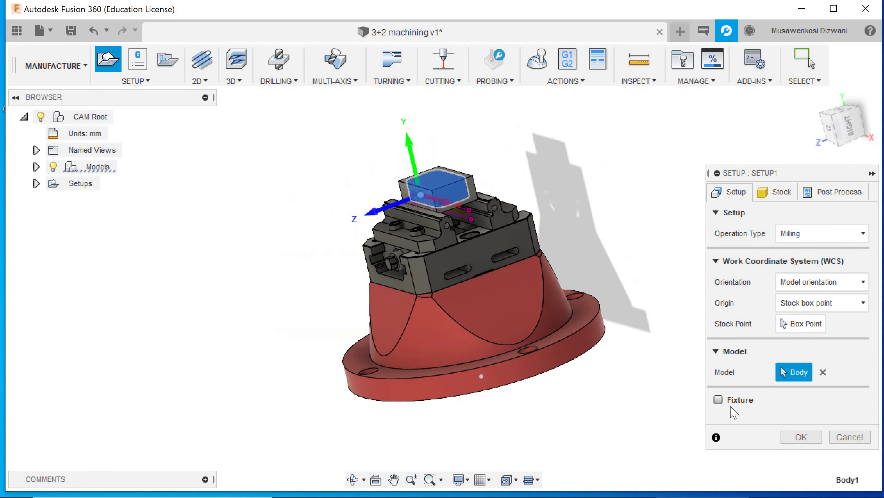
Step: Enable the setup's fixture and select the two jaws, the vise body and the red base as its four bodies
click(718, 400)
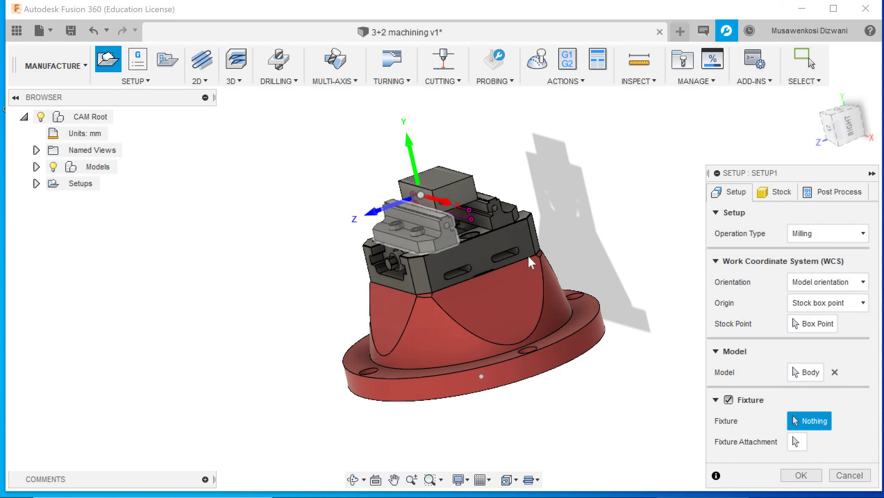
click(506, 218)
click(502, 246)
click(499, 267)
click(587, 304)
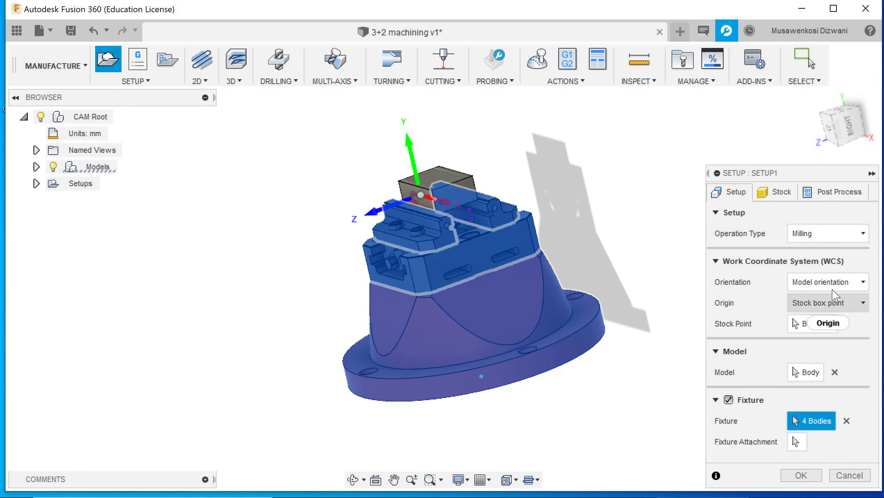
Step: Set the work coordinate origin to a selected point and pick the central sketch point between the vise jaws
click(827, 281)
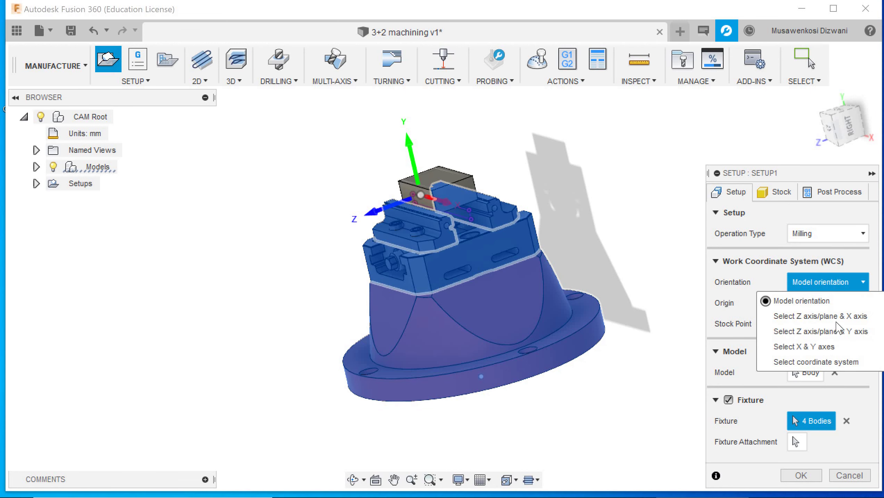
click(833, 300)
click(840, 306)
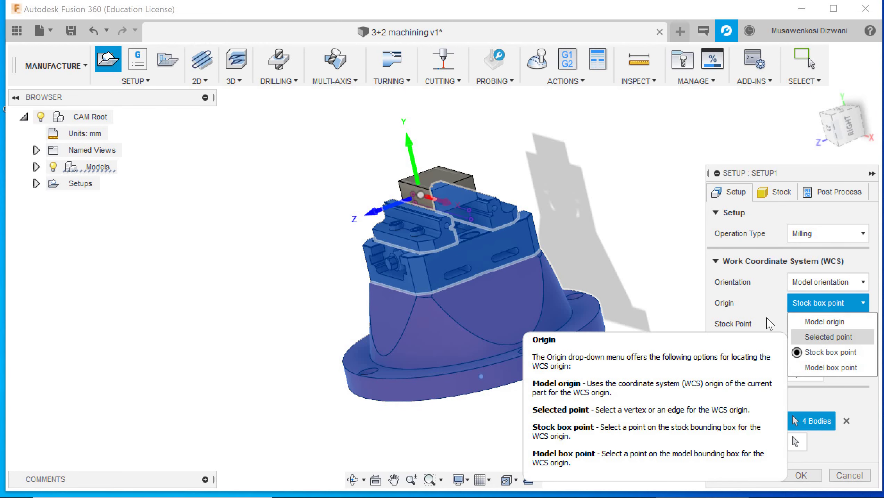
click(831, 336)
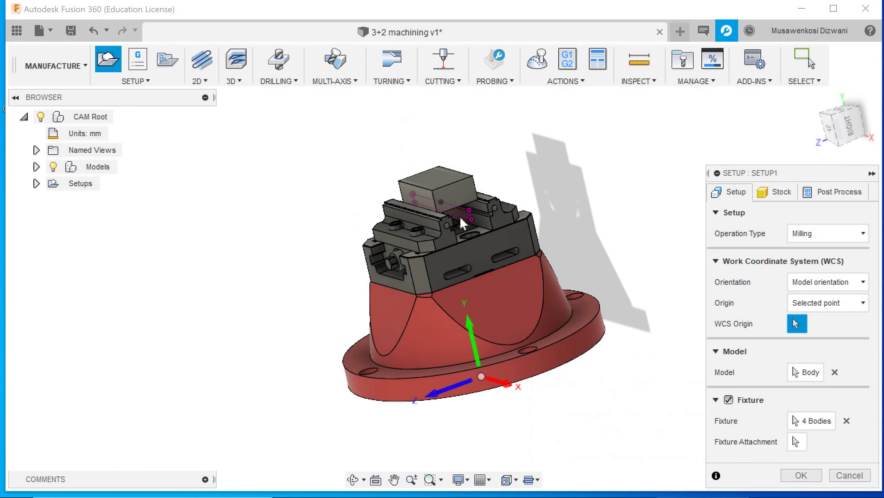
click(443, 203)
Step: Set the work coordinate orientation to Z axis/plane & X axis and pick a vertical edge as the Z axis
click(800, 285)
click(807, 314)
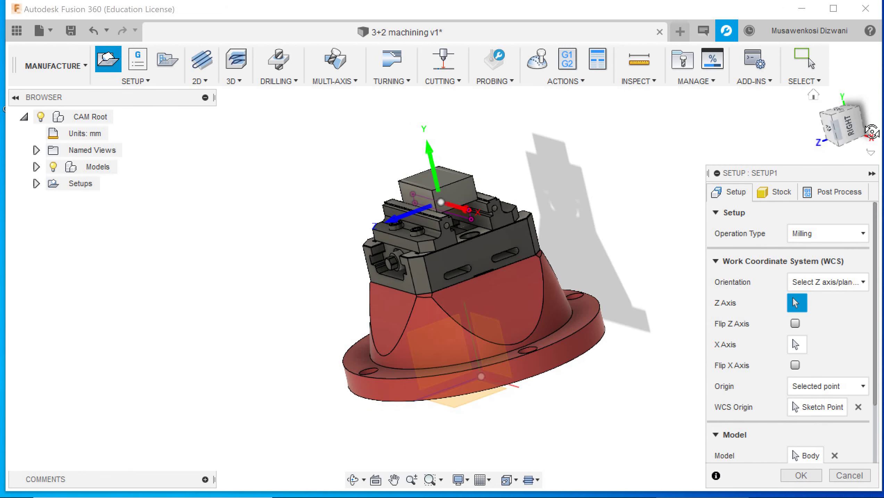
drag(875, 132, 850, 130)
click(844, 287)
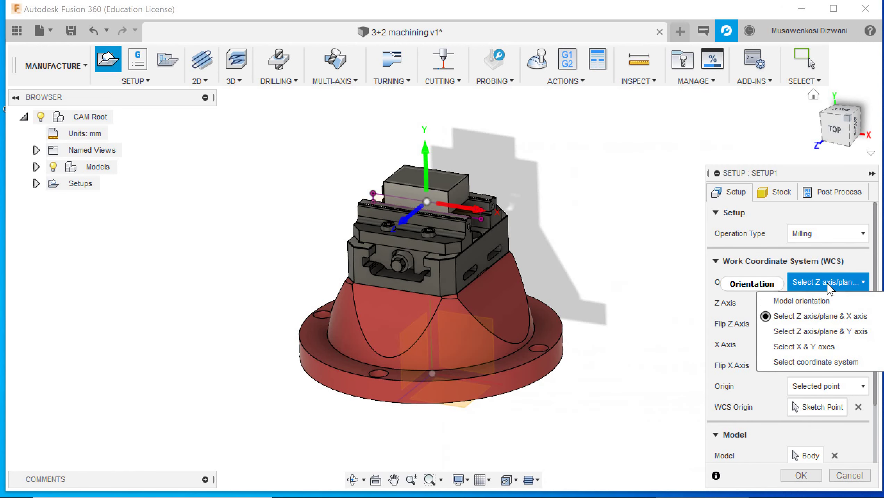
click(371, 203)
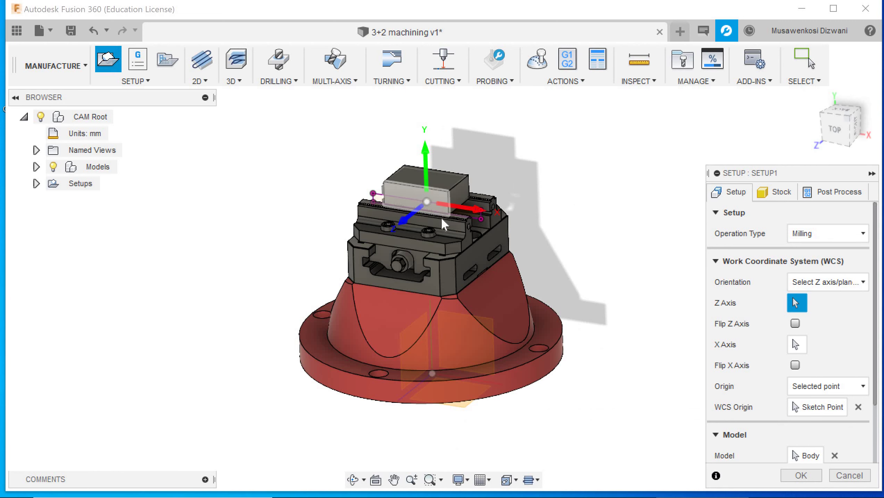
scroll(480, 241, up, 3)
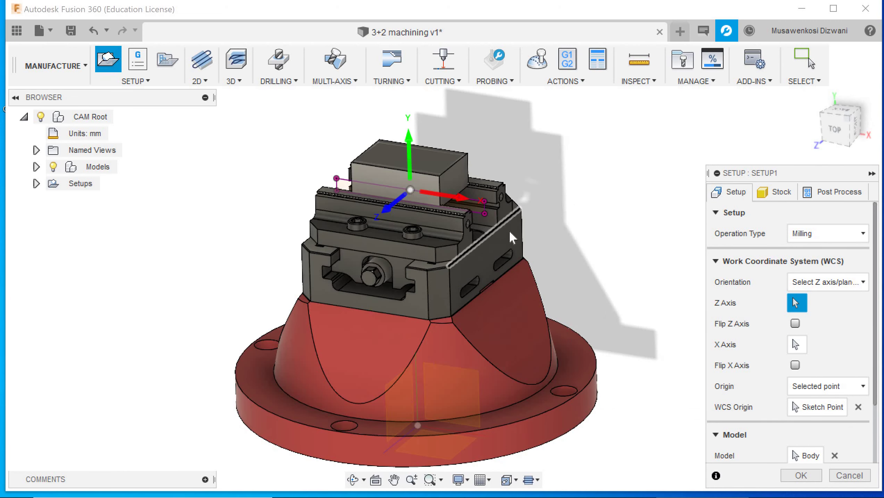
click(503, 217)
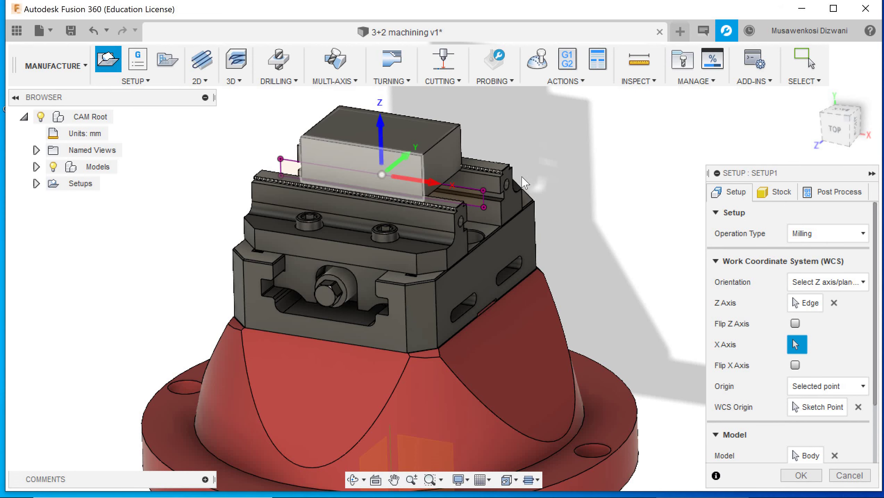
Step: Define the setup's stock from a solid using the block held in the vise, and finish the setup
mouse_move(854, 133)
mouse_down()
mouse_move(841, 114)
mouse_move(843, 134)
mouse_move(851, 120)
mouse_up()
shift+middle_drag(467, 241, 481, 233)
click(777, 192)
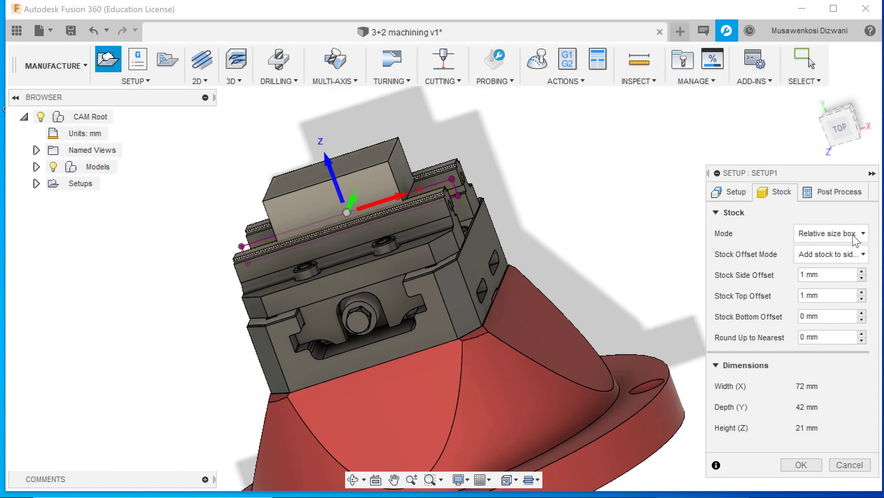
click(838, 233)
click(813, 344)
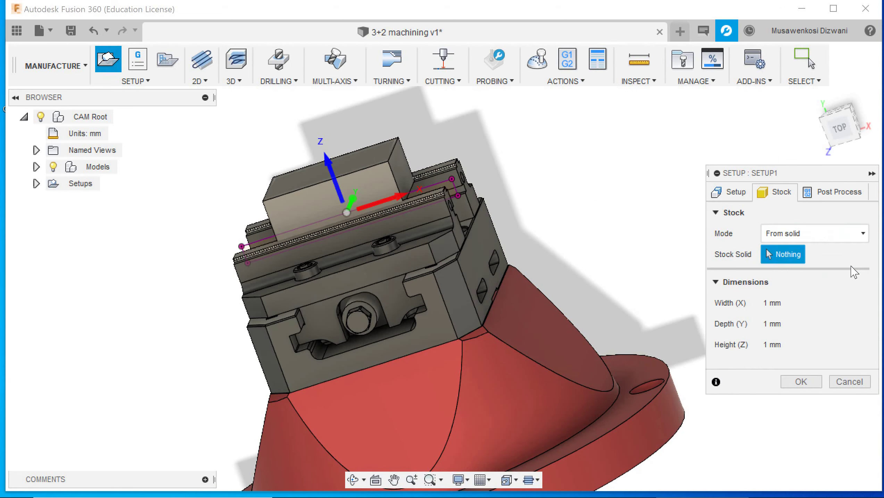
click(400, 171)
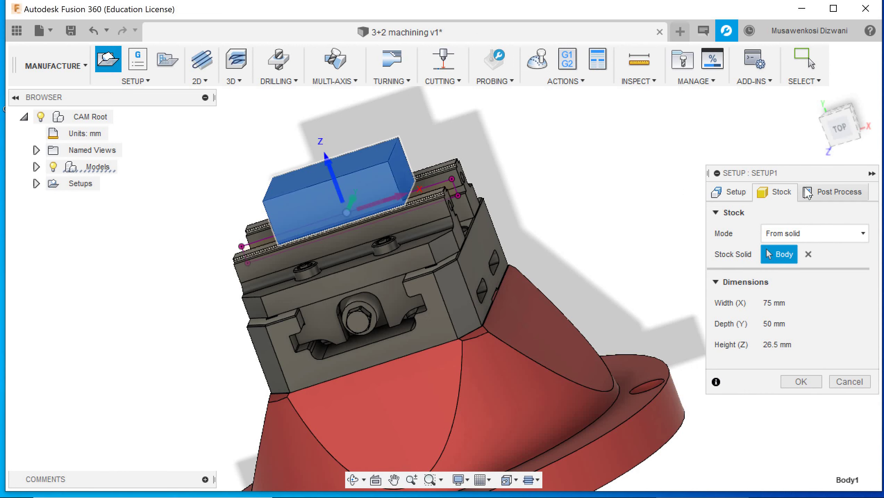
click(731, 191)
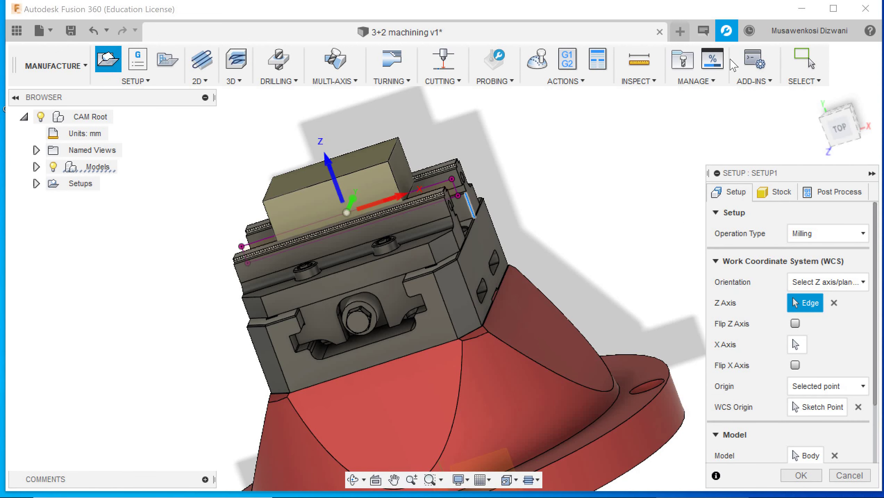
drag(804, 465, 744, 350)
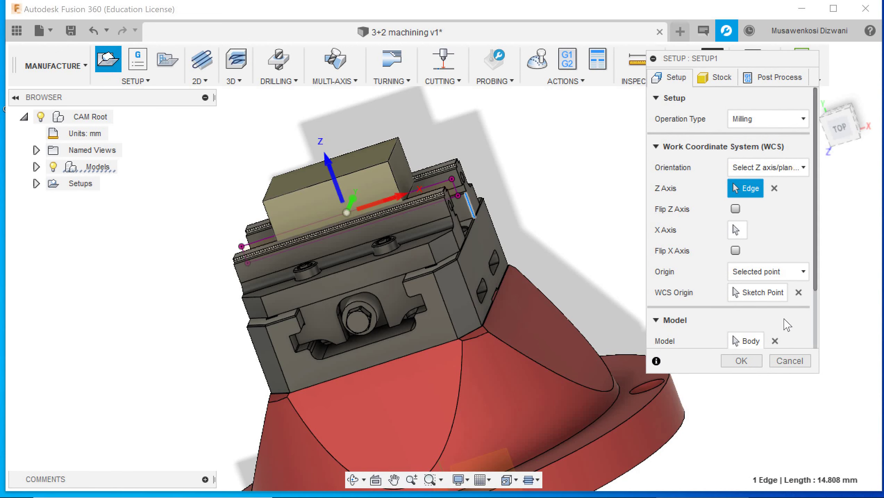
scroll(760, 314, down, 3)
click(751, 355)
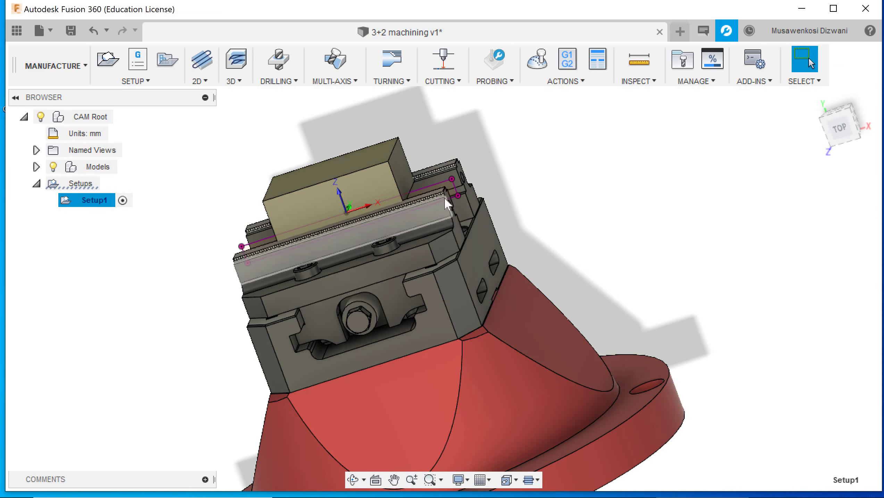
Step: Hide the 5th Axis vise's sketches and the assembly's Bodies folder containing the stock block
click(35, 167)
click(49, 183)
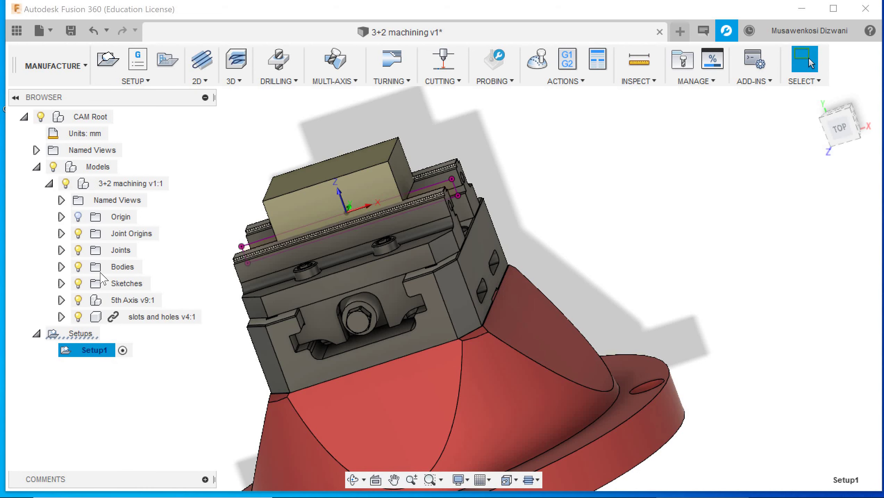
click(61, 300)
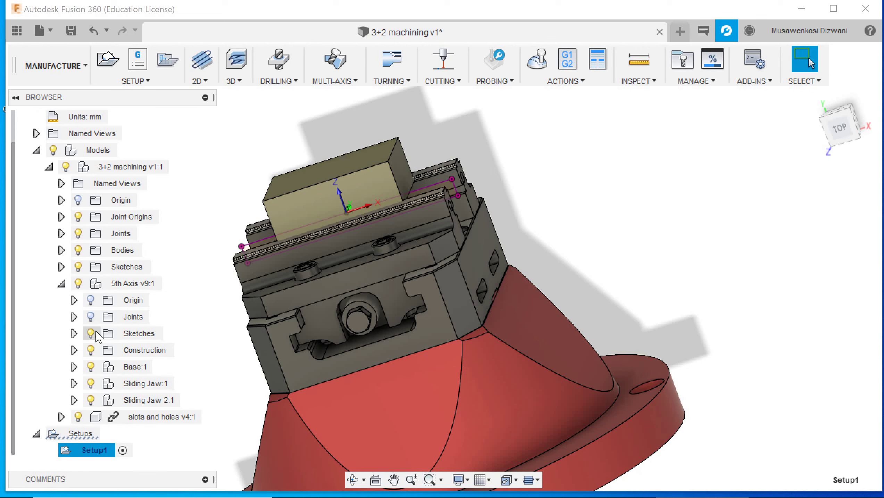
click(876, 168)
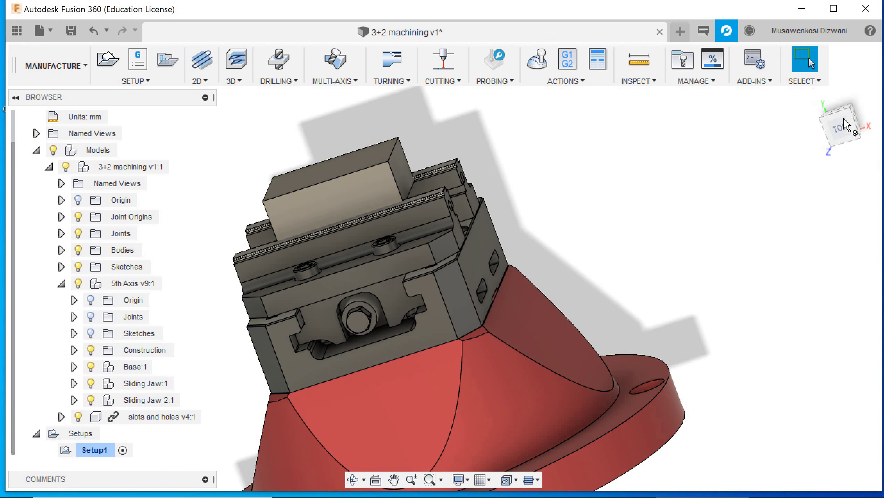
drag(849, 169, 858, 149)
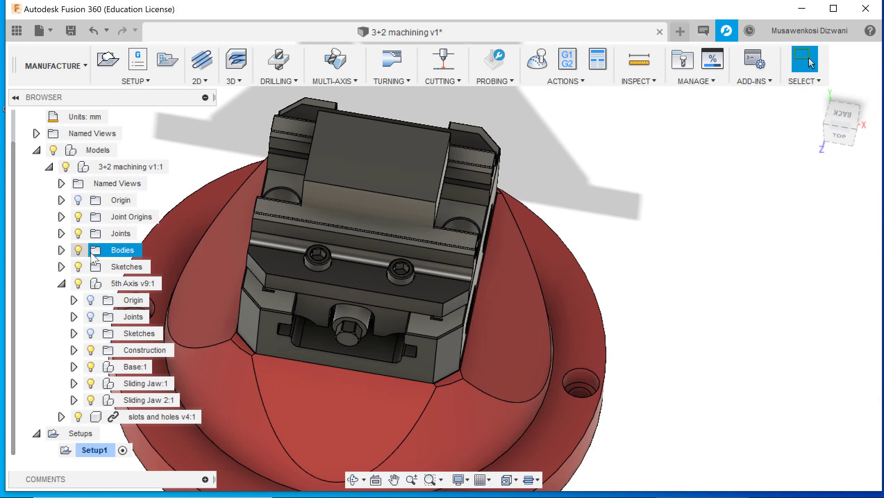
click(78, 250)
scroll(699, 280, down, 3)
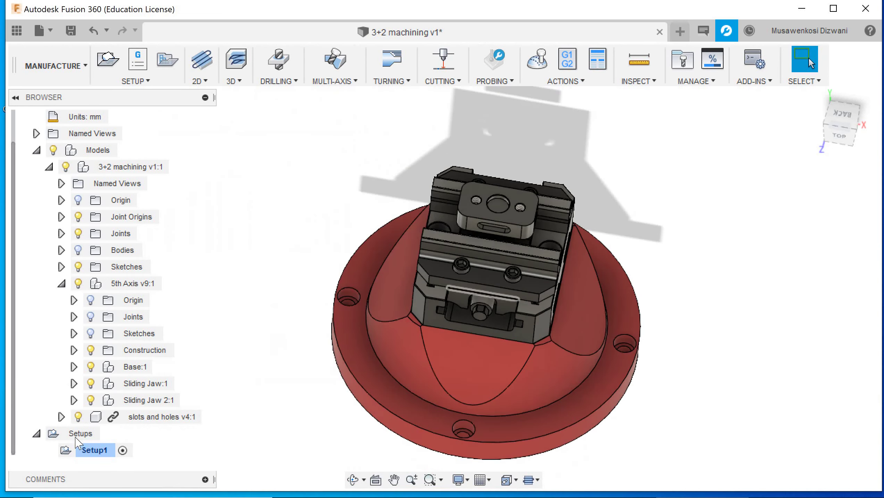
Step: Examine Setup1's stock around the part, and inspect the part and vise from several sides
click(93, 449)
click(840, 148)
mouse_move(443, 266)
shift+middle_down()
mouse_move(401, 276)
mouse_move(439, 223)
mouse_move(554, 195)
shift+middle_up()
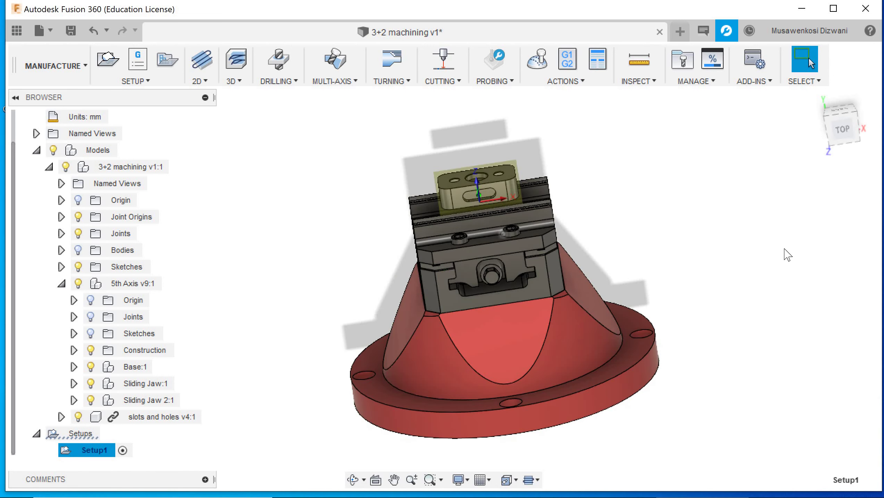
click(727, 223)
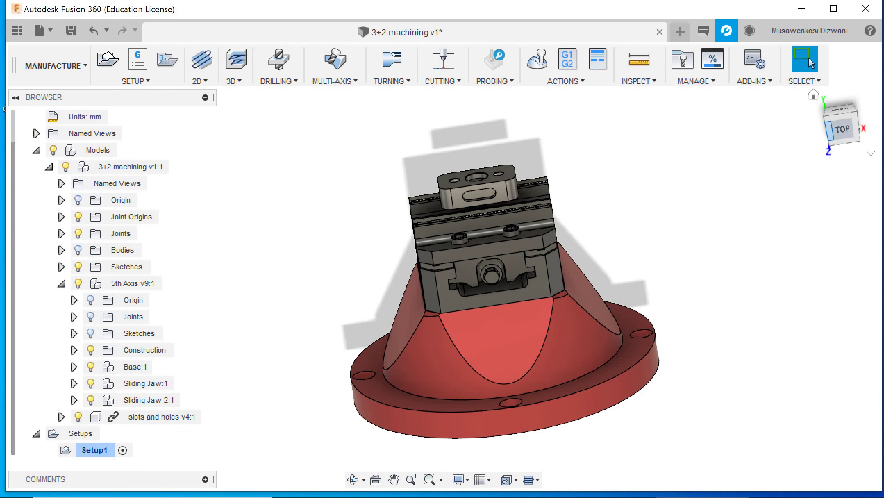
mouse_move(829, 131)
mouse_down()
mouse_move(179, 357)
mouse_move(209, 324)
mouse_up()
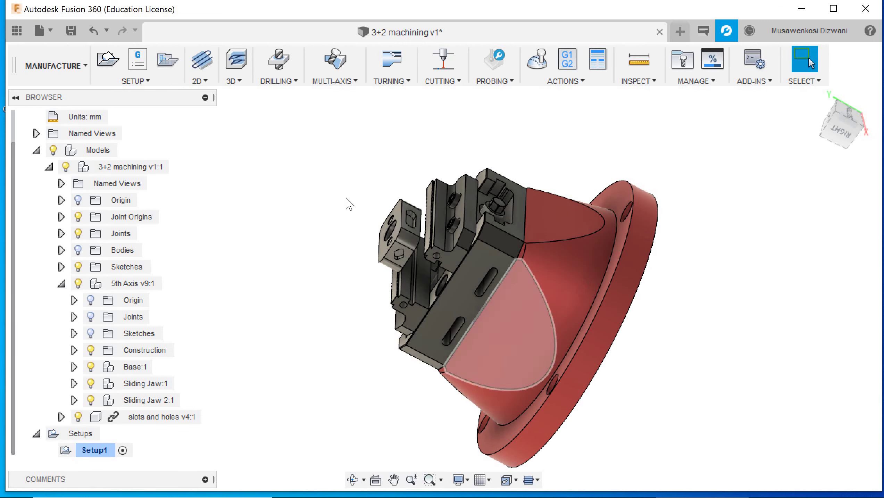
mouse_move(844, 136)
mouse_down()
mouse_move(111, 73)
mouse_move(30, 119)
mouse_move(673, 185)
mouse_move(425, 223)
mouse_up()
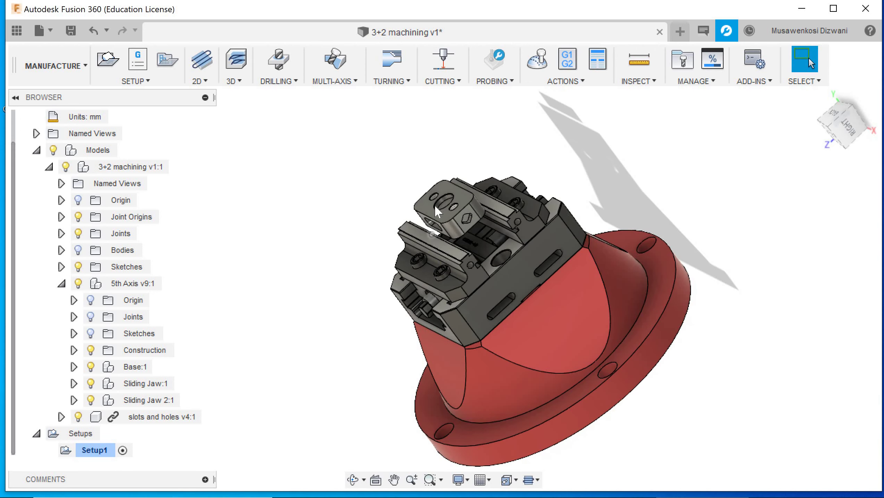
scroll(383, 377, up, 3)
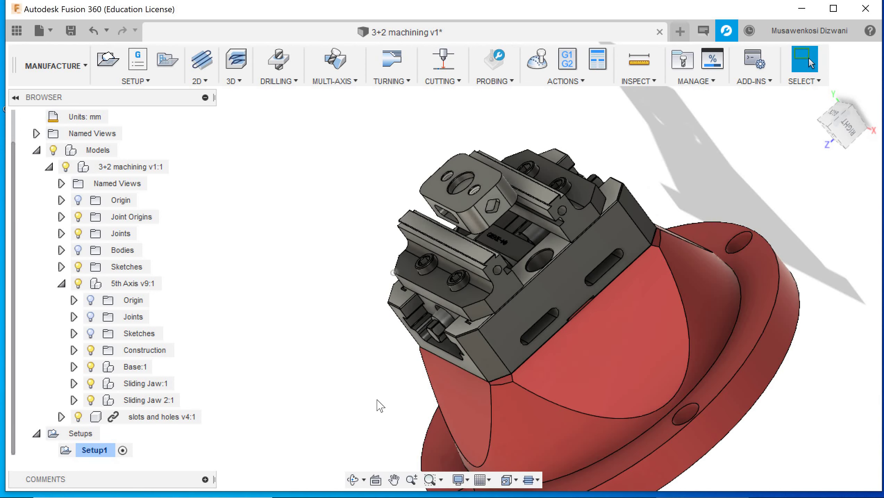
scroll(464, 338, down, 4)
scroll(466, 223, up, 2)
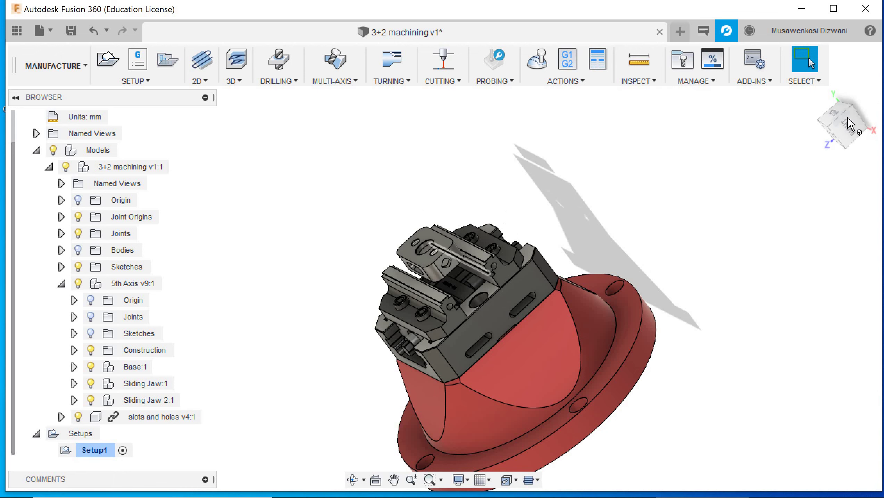
mouse_move(848, 118)
mouse_down()
mouse_move(815, 151)
mouse_move(683, 184)
mouse_move(523, 209)
mouse_up()
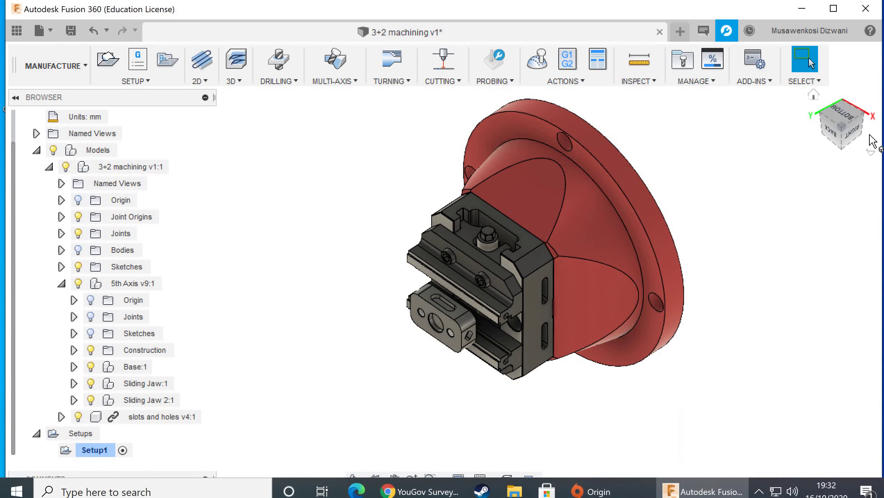
shift+middle_drag(442, 263, 466, 296)
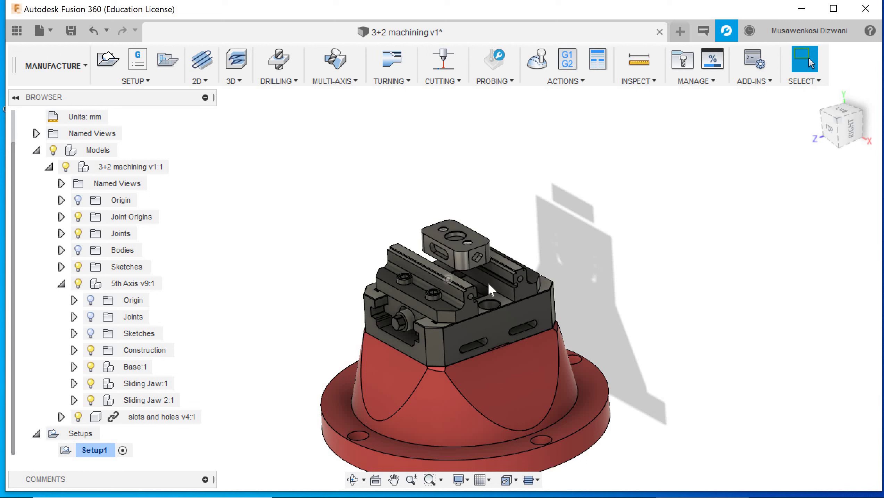
click(329, 428)
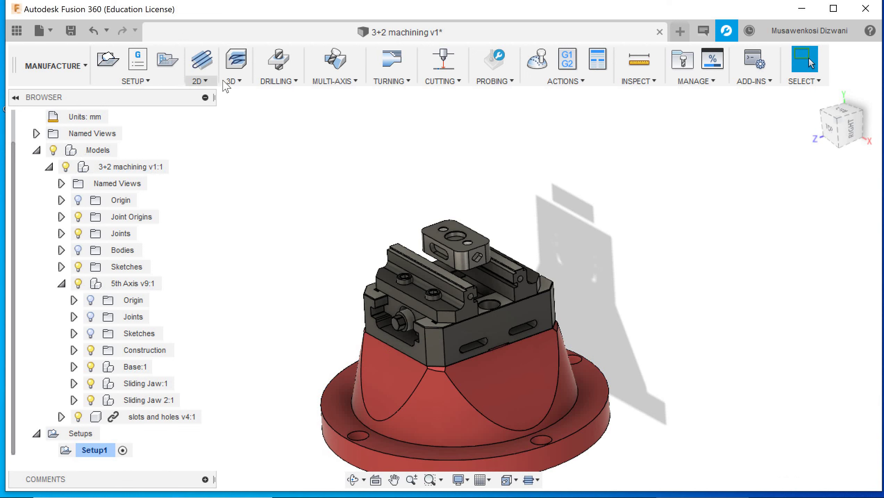
Step: Start a 2D Adaptive Clearing operation with the Ø16 R1 mm bull nose tool from the local library
click(199, 80)
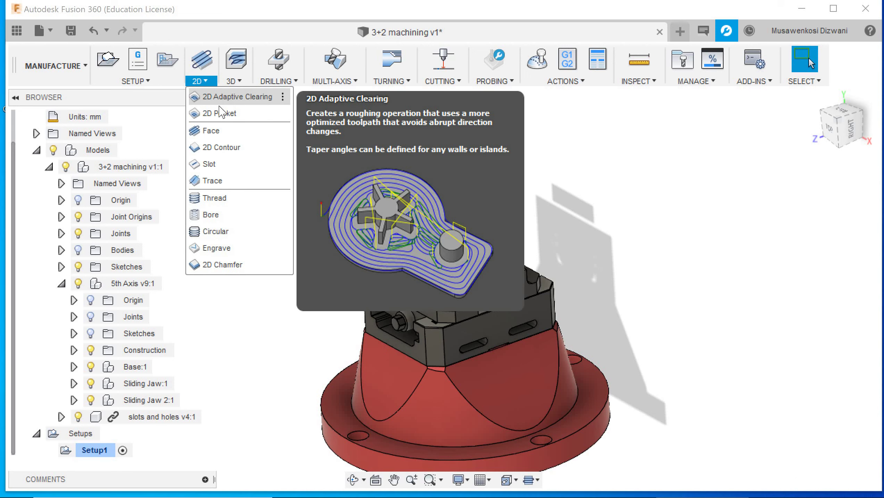
click(229, 93)
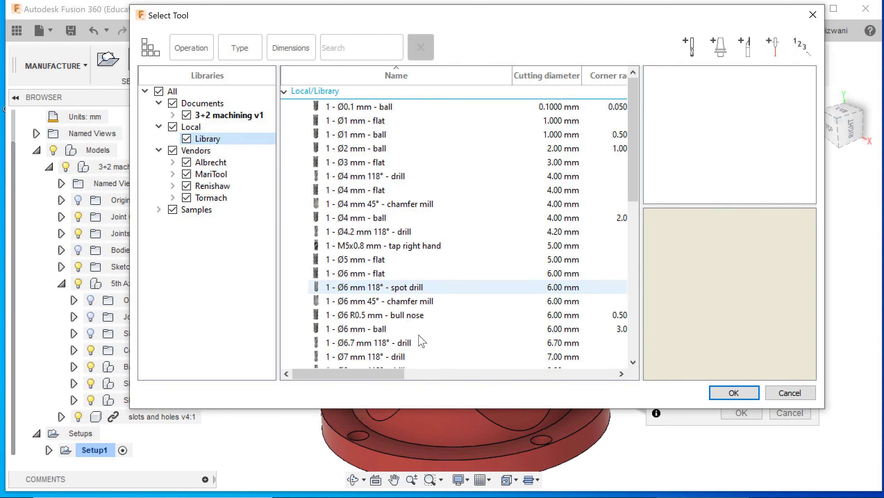
scroll(383, 314, down, 9)
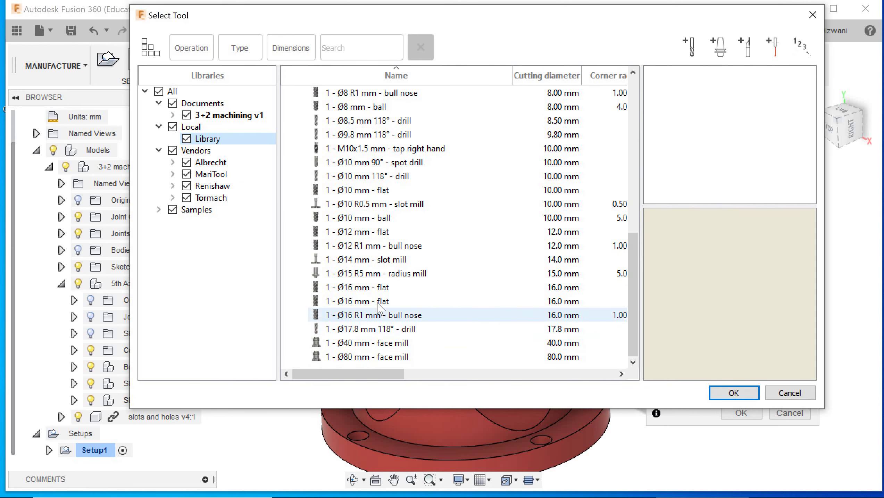
click(380, 301)
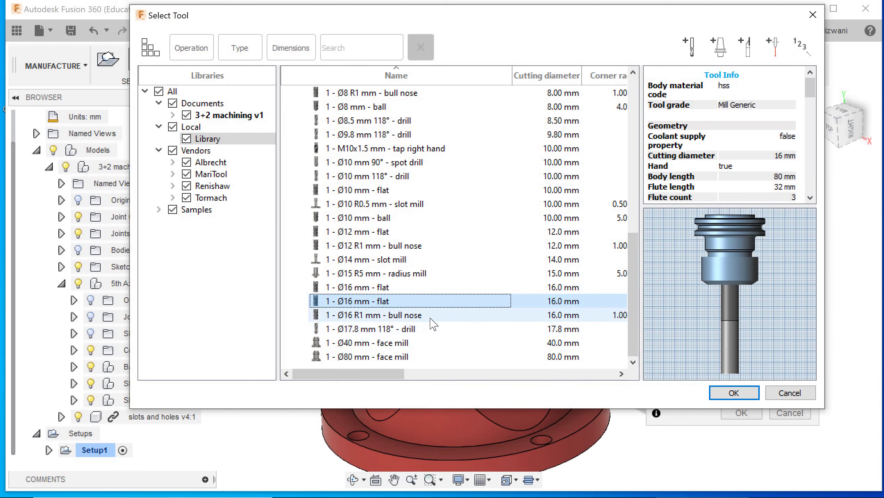
click(404, 316)
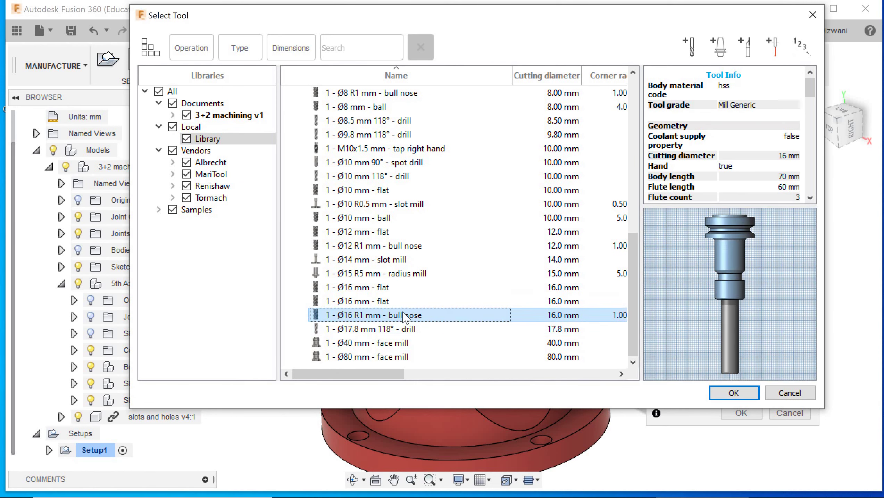
click(732, 394)
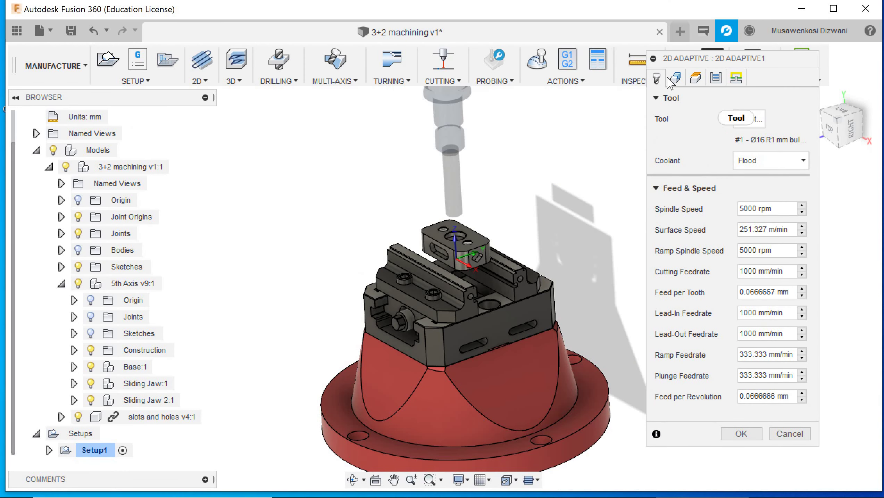
Step: Generate the adaptive clearing toolpath around the part's lower outline, keeping the default heights, passes and linking settings
click(674, 79)
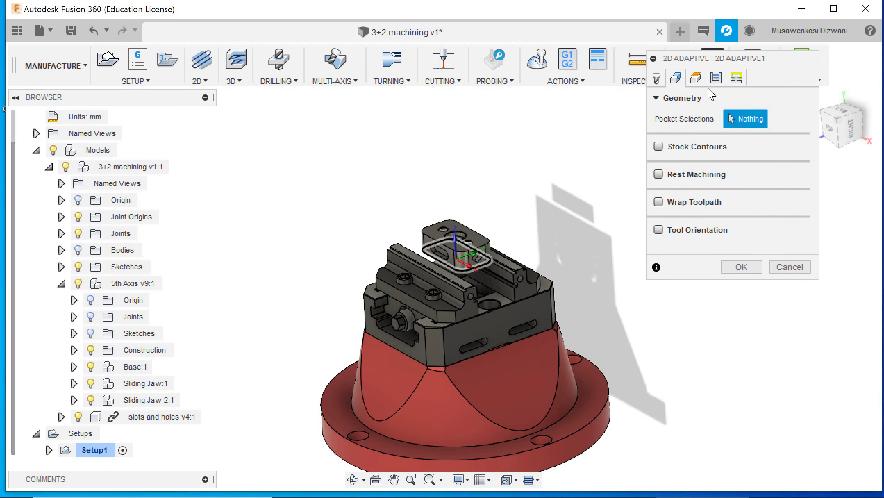
click(697, 79)
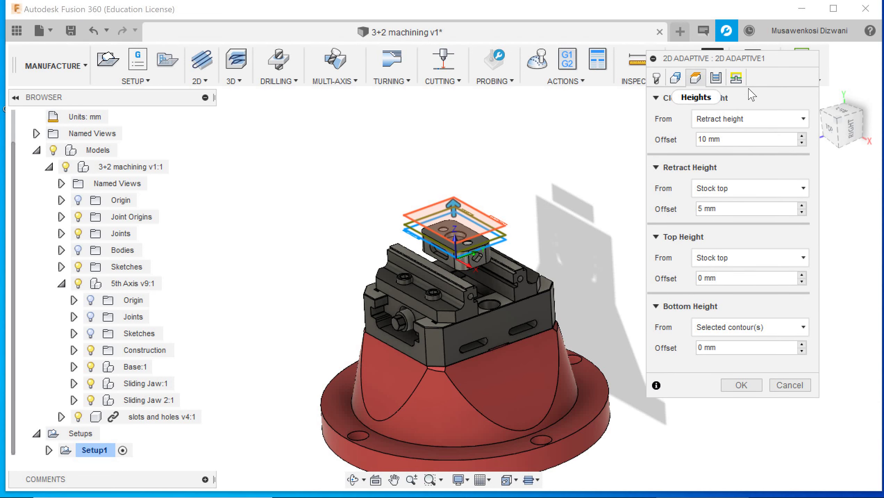
click(716, 79)
click(736, 78)
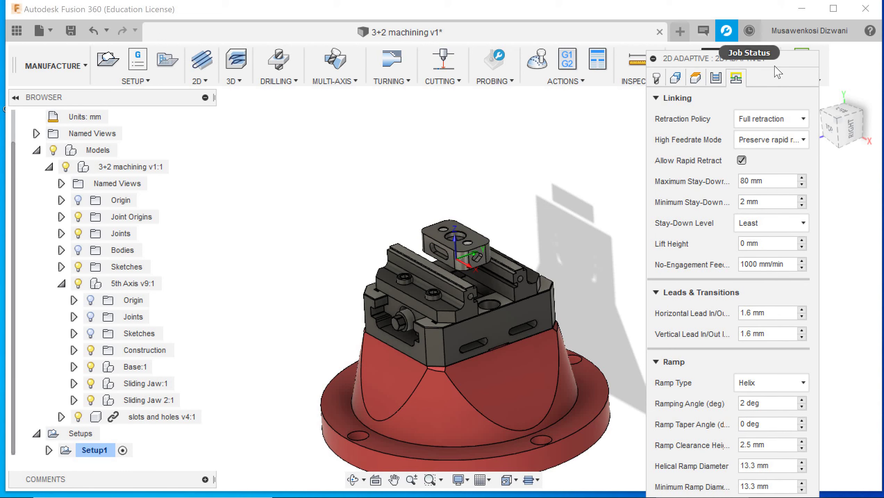
drag(779, 61, 769, 0)
click(647, 12)
key(Return)
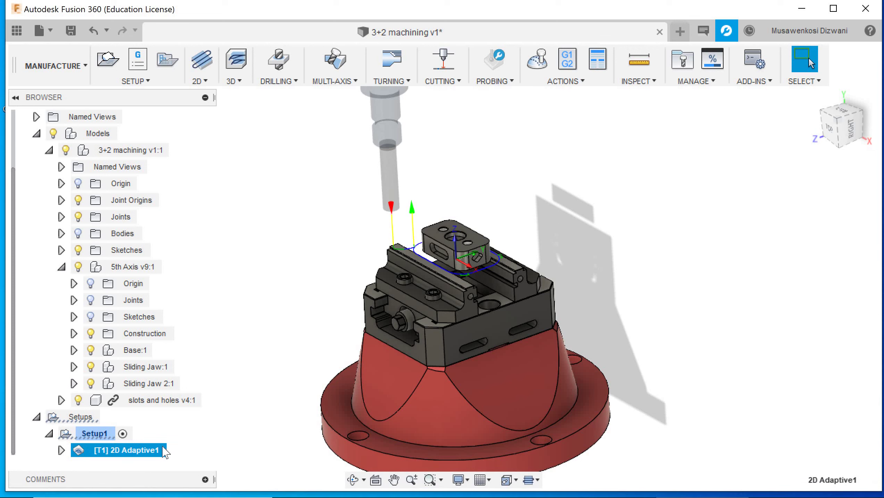
Step: Simulate the 2D adaptive operation with stock shown and toolpath mode set to Tail, and inspect the machined stock near the jaws
click(137, 416)
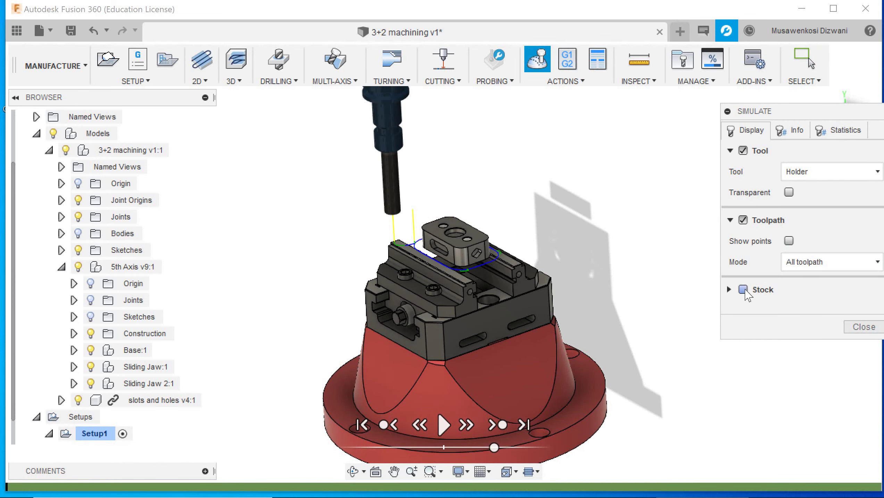
click(743, 289)
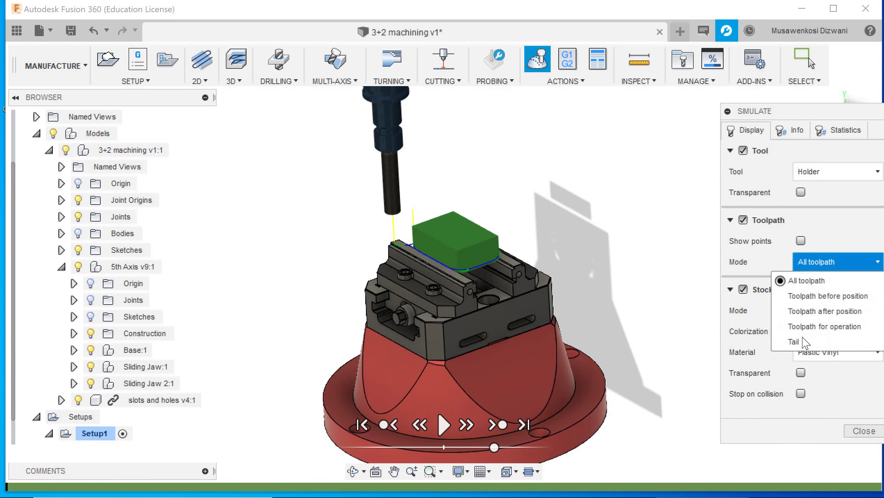
click(802, 341)
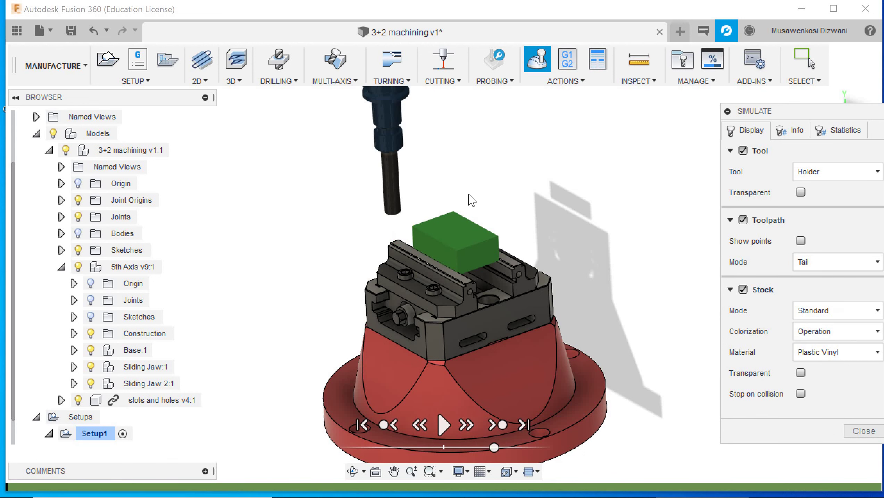
click(447, 425)
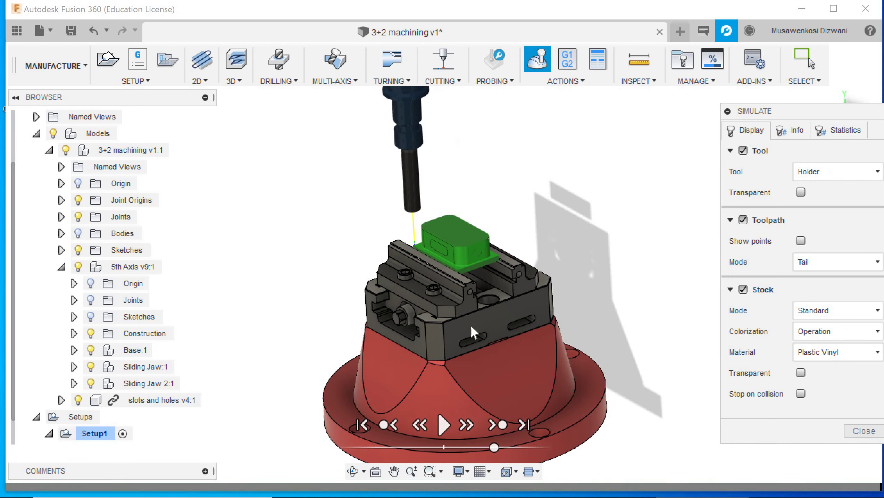
scroll(458, 300, up, 5)
scroll(444, 232, down, 3)
scroll(349, 166, up, 3)
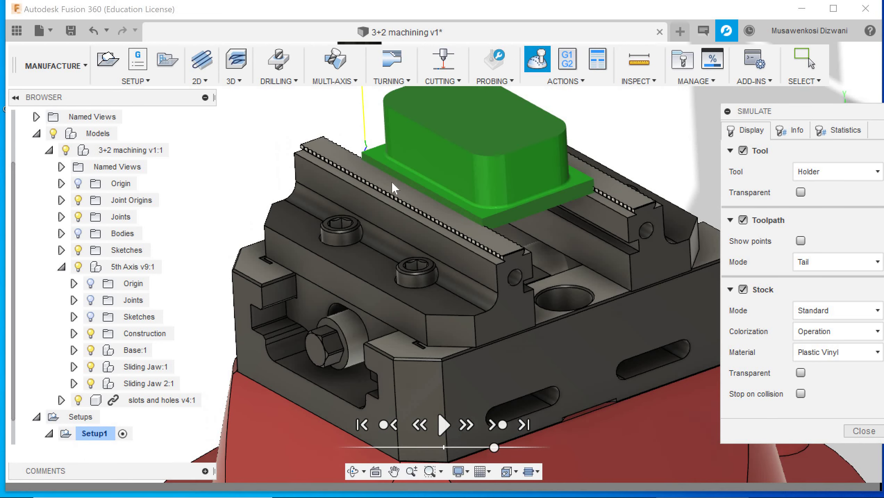
Step: Exit the 2D adaptive simulation and look over the part, the vise and its round base
click(796, 373)
click(865, 432)
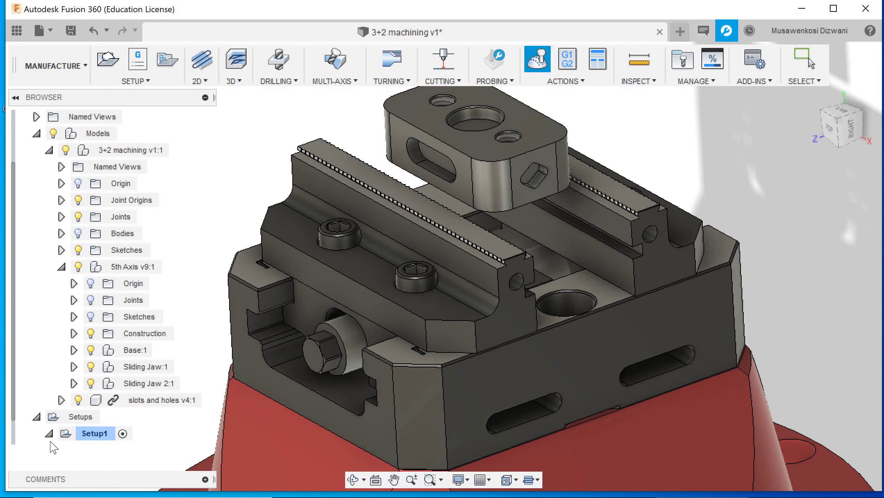
scroll(241, 429, down, 2)
middle_drag(516, 387, 560, 231)
scroll(62, 446, up, 1)
scroll(373, 412, down, 2)
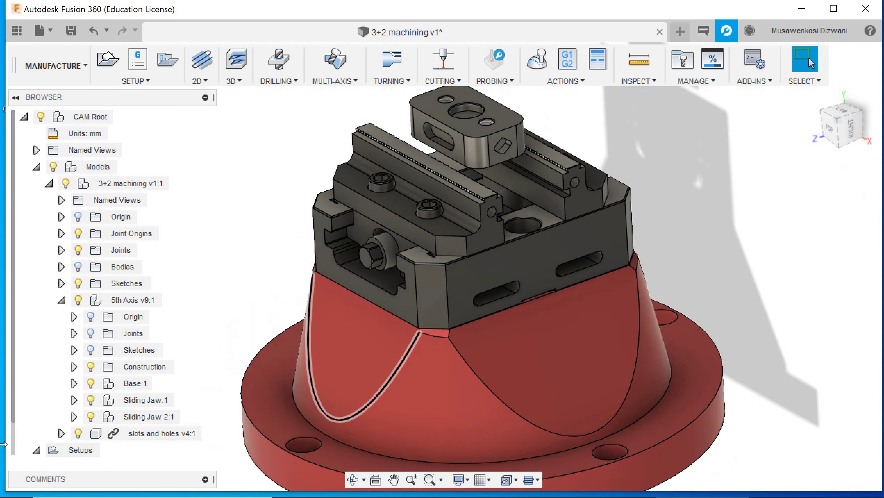
scroll(383, 411, down, 1)
middle_drag(384, 411, 395, 297)
scroll(98, 448, down, 1)
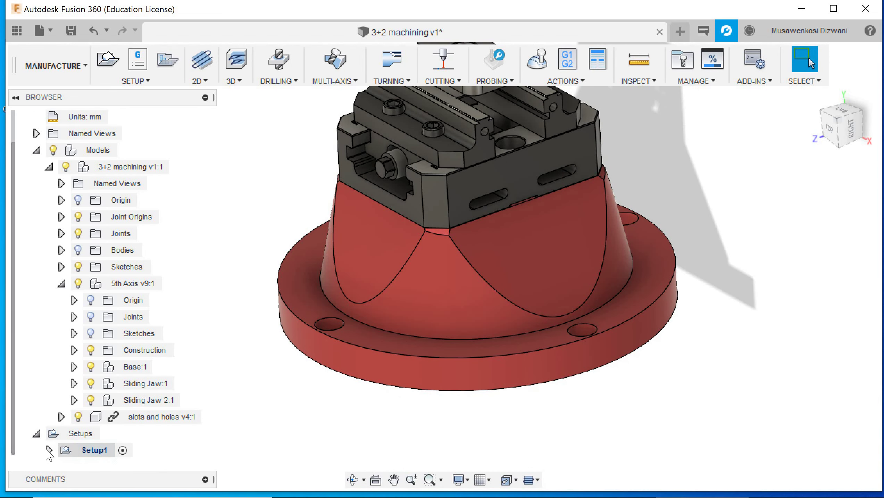
Step: Edit the 2D adaptive operation under Setup1 and set its bottom height offset to -10 mm from the selected contours
click(49, 450)
right_click(127, 449)
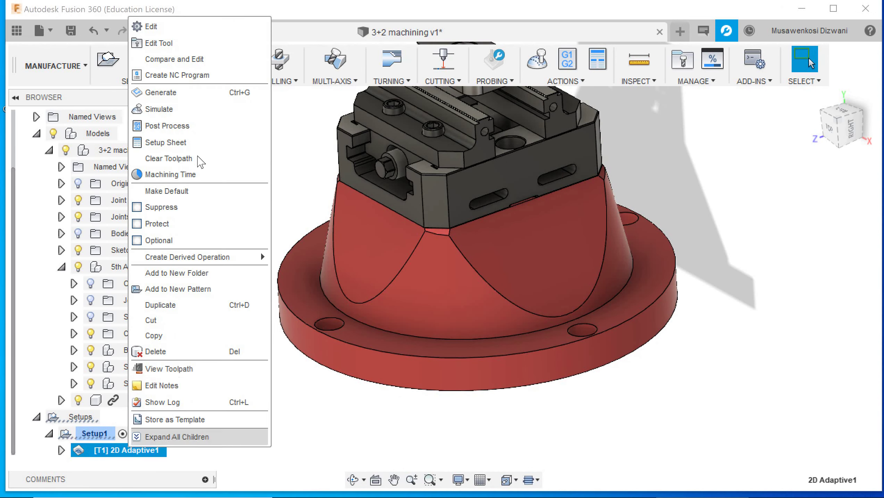
click(184, 26)
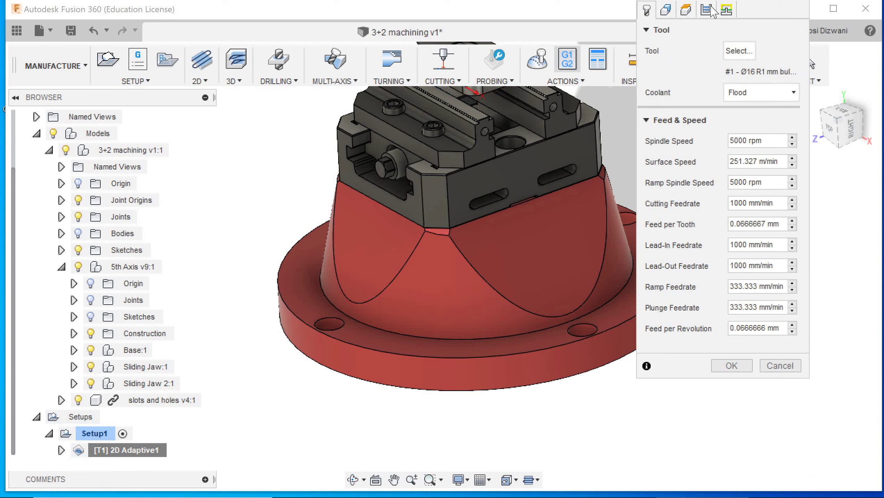
click(686, 10)
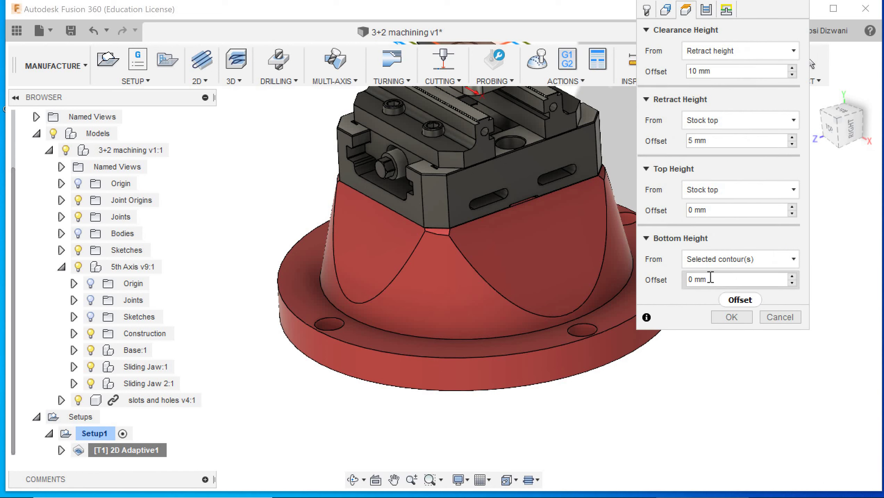
click(680, 279)
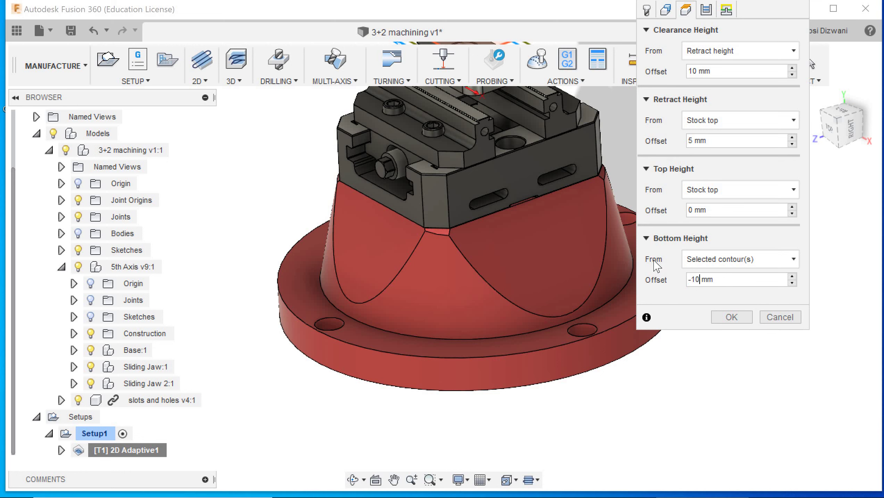
text(-10)
click(744, 316)
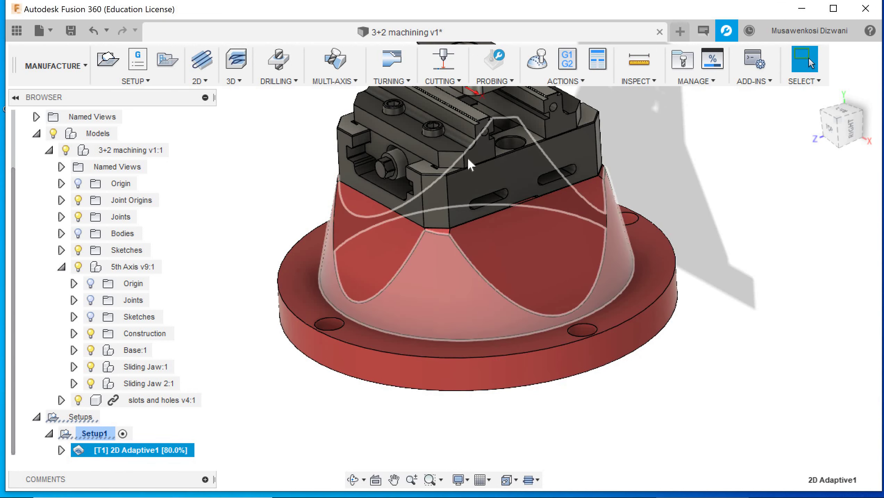
Step: Simulate the revised 2D adaptive operation with Stop on collision enabled
shift+middle_drag(543, 420, 778, 407)
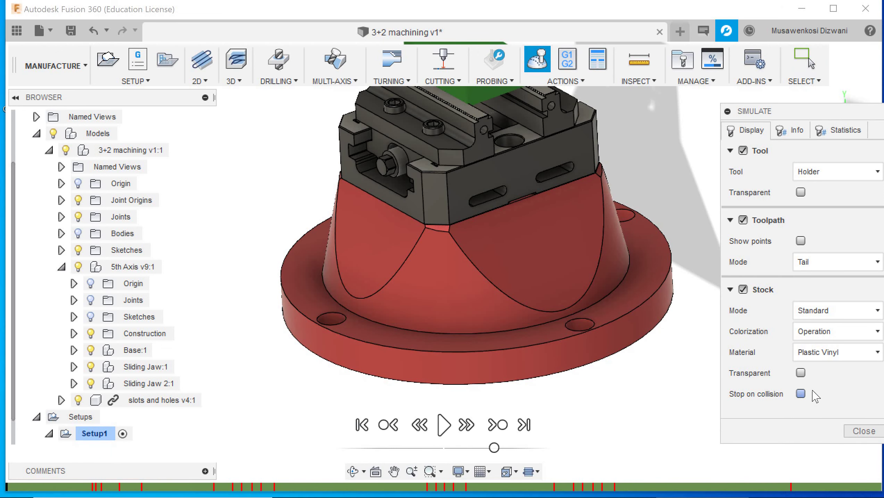
click(444, 426)
scroll(461, 280, down, 2)
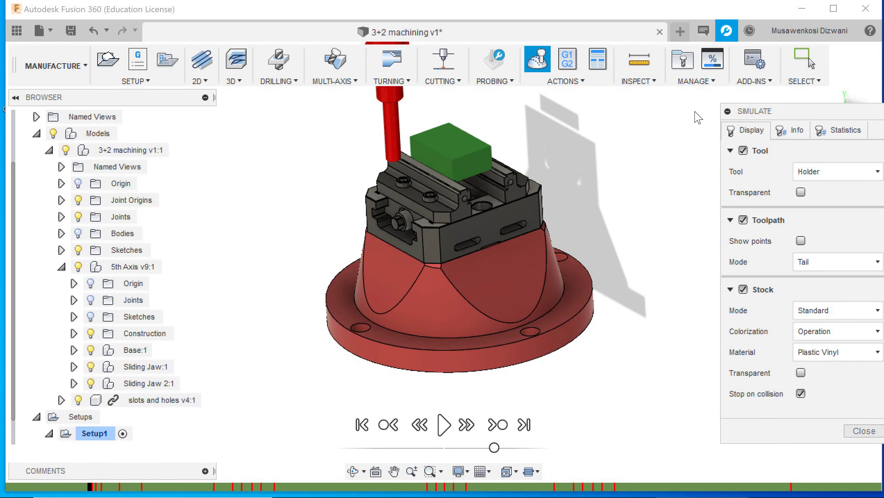
Step: Move the simulation settings clear of the model and inspect the tool and holder against the vise jaw from several sides
drag(866, 170, 806, 202)
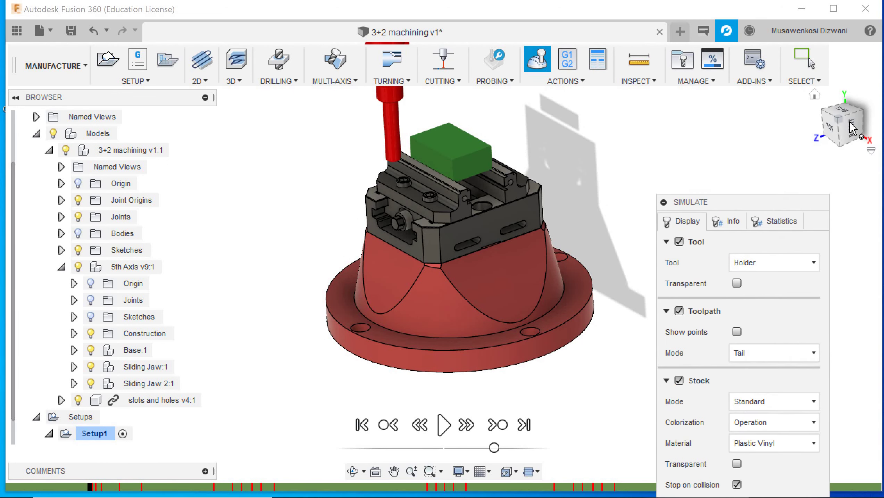
mouse_move(849, 133)
mouse_down()
mouse_move(830, 158)
mouse_move(804, 161)
mouse_move(805, 152)
mouse_up()
scroll(460, 235, up, 3)
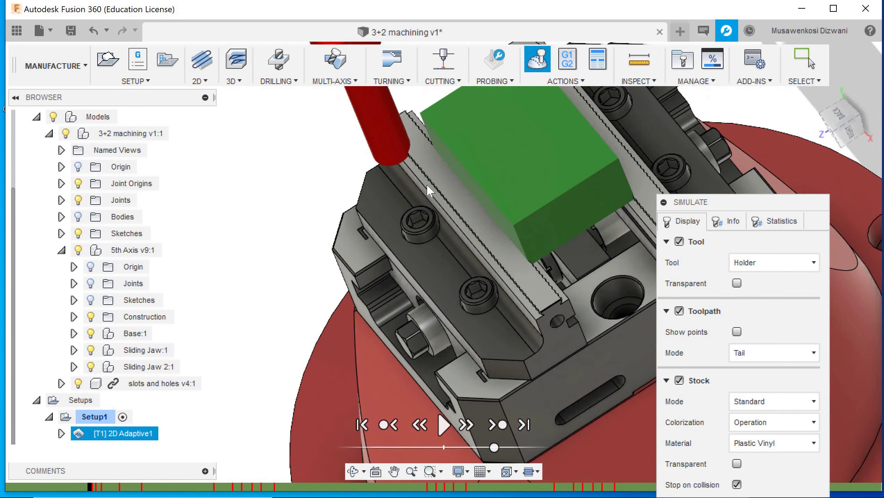
scroll(441, 190, down, 5)
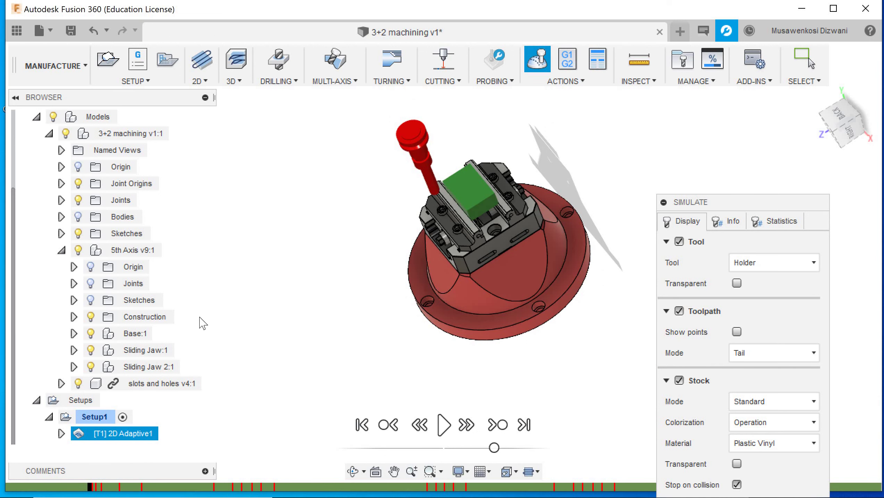
drag(690, 200, 646, 161)
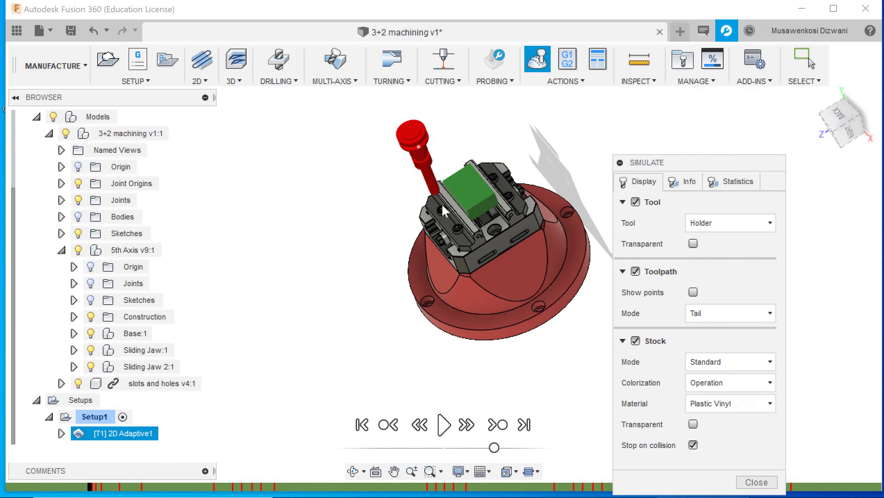
click(867, 113)
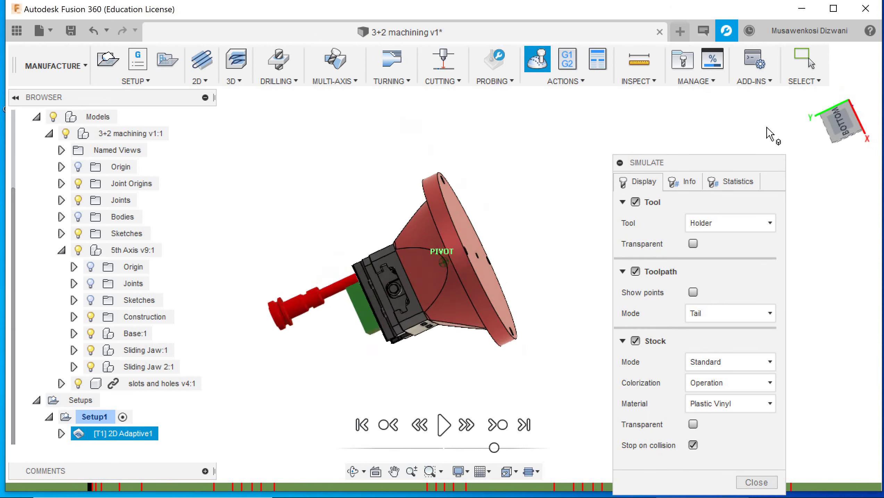